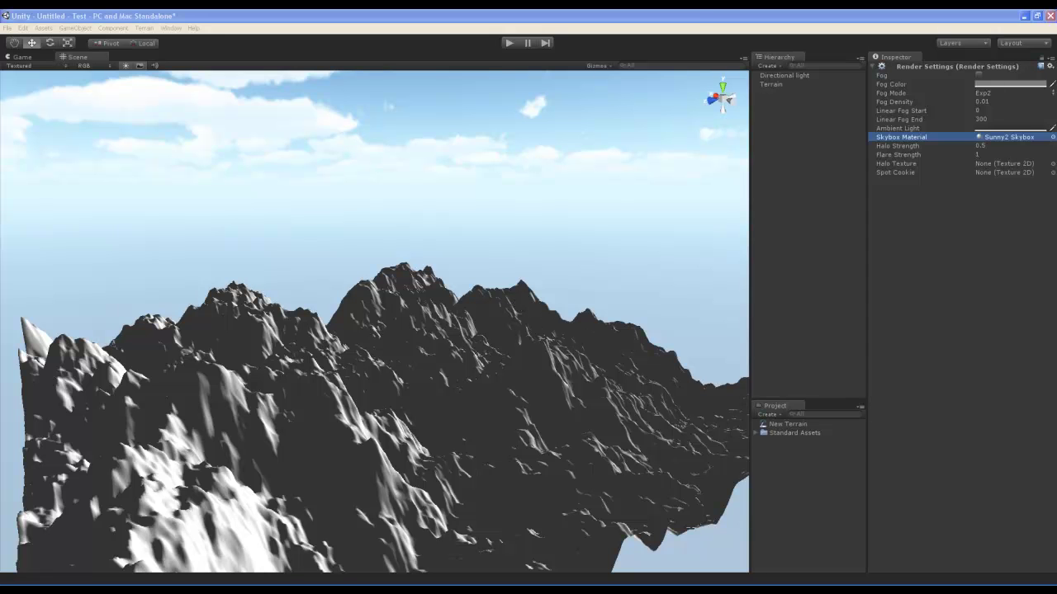
# - Switch to the Notepad note with the Paint.NET, BMP to RAW converter and Unity3D links
pyautogui.hotkey('alt', 'Tab')
pyautogui.moveTo(351, 279); pyautogui.dragTo(149, 282)
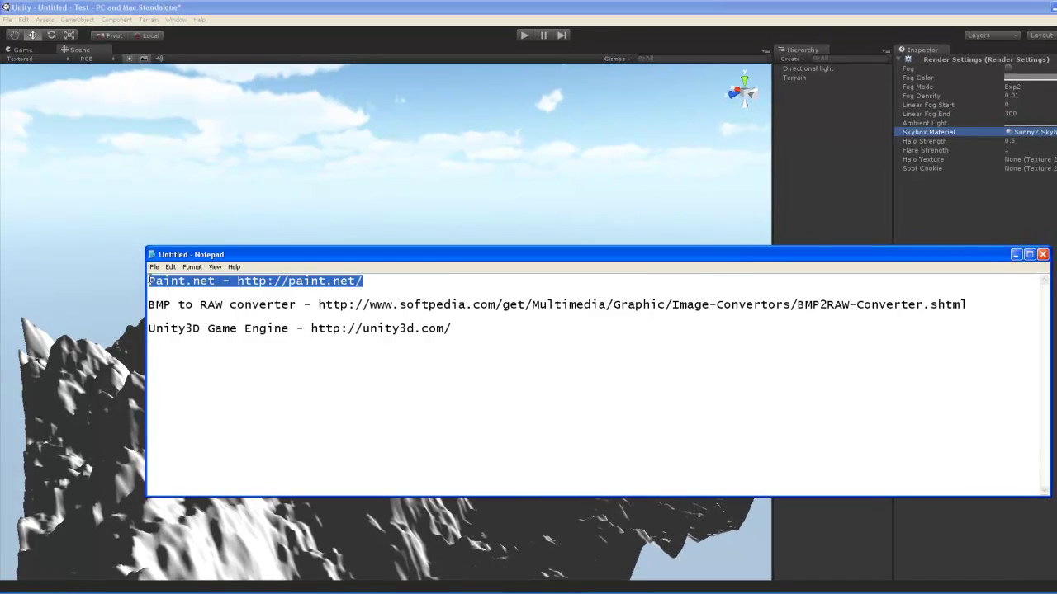
pyautogui.click(257, 290)
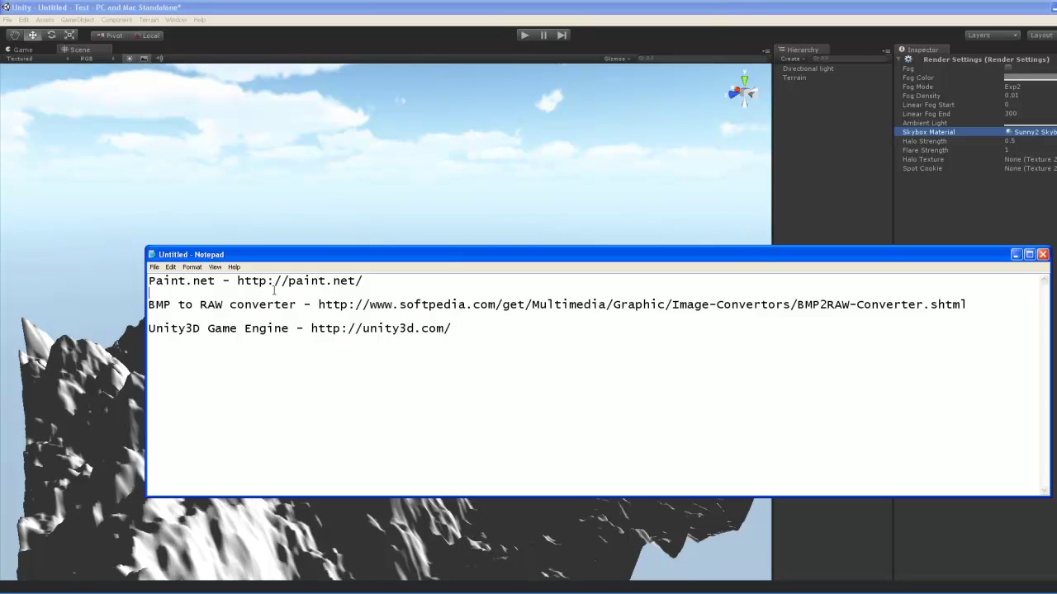
pyautogui.moveTo(384, 281); pyautogui.dragTo(149, 281)
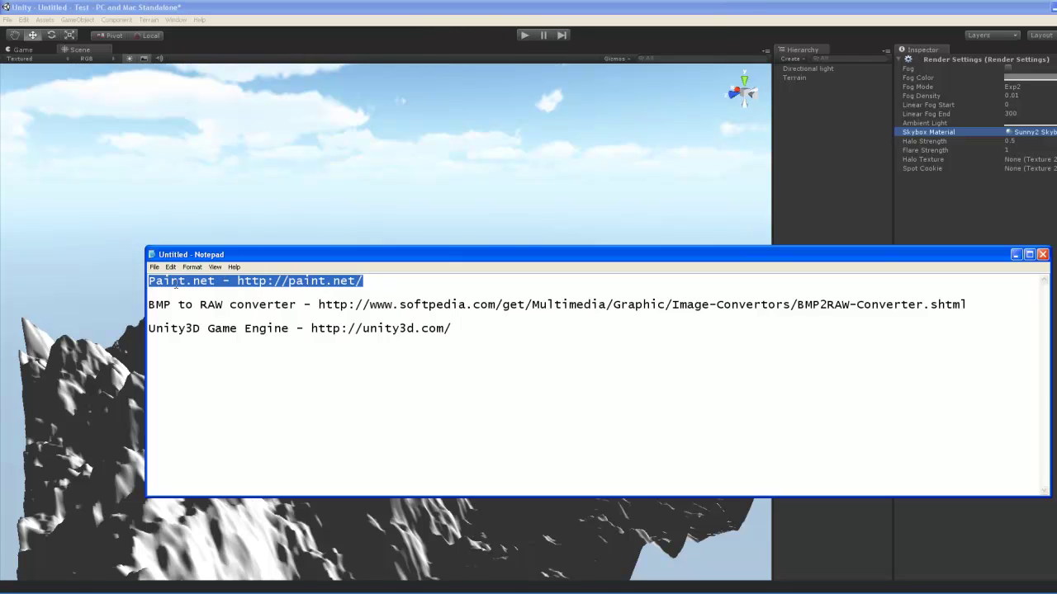
pyautogui.click(165, 291)
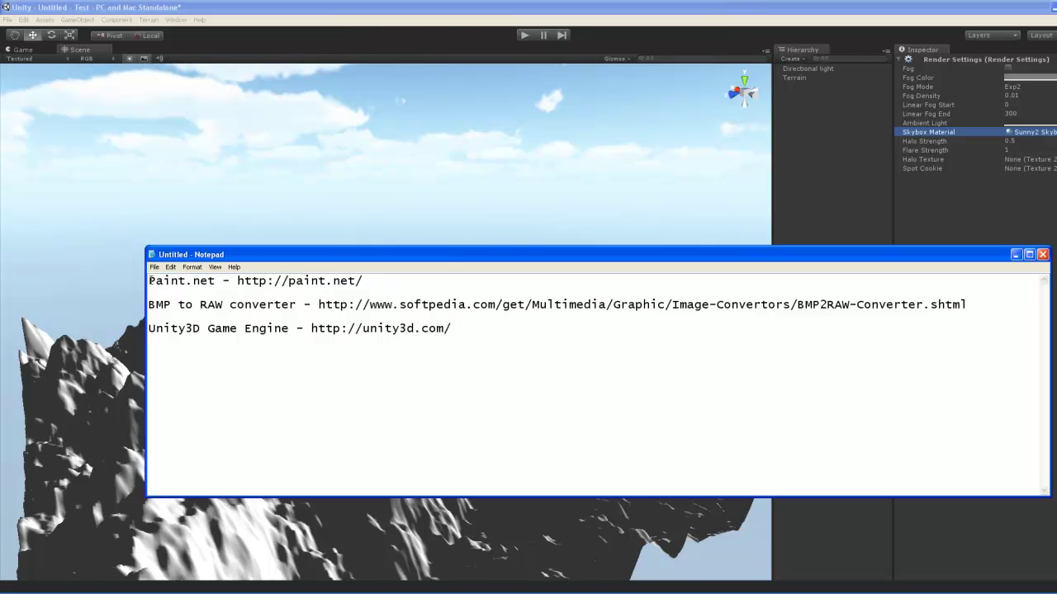
pyautogui.moveTo(149, 281); pyautogui.dragTo(322, 281)
pyautogui.moveTo(149, 305); pyautogui.dragTo(953, 307)
pyautogui.moveTo(506, 340); pyautogui.dragTo(145, 327)
pyautogui.click(453, 364)
# - Go from paint.net via getpaint.net to the dotPDN download page for Paint.NET v3.5.10
pyautogui.click(745, 592)
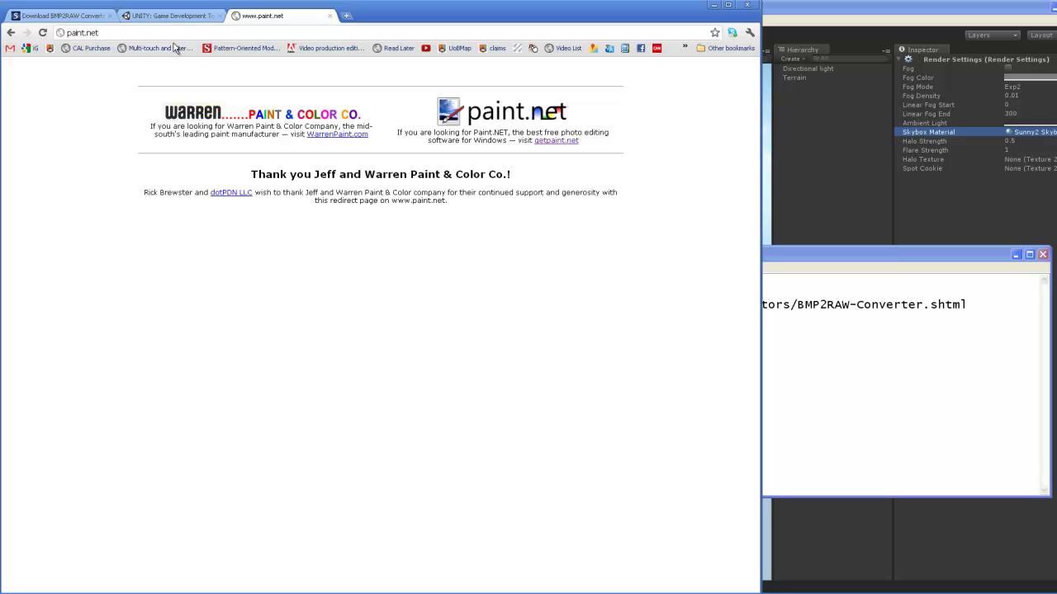
pyautogui.click(106, 31)
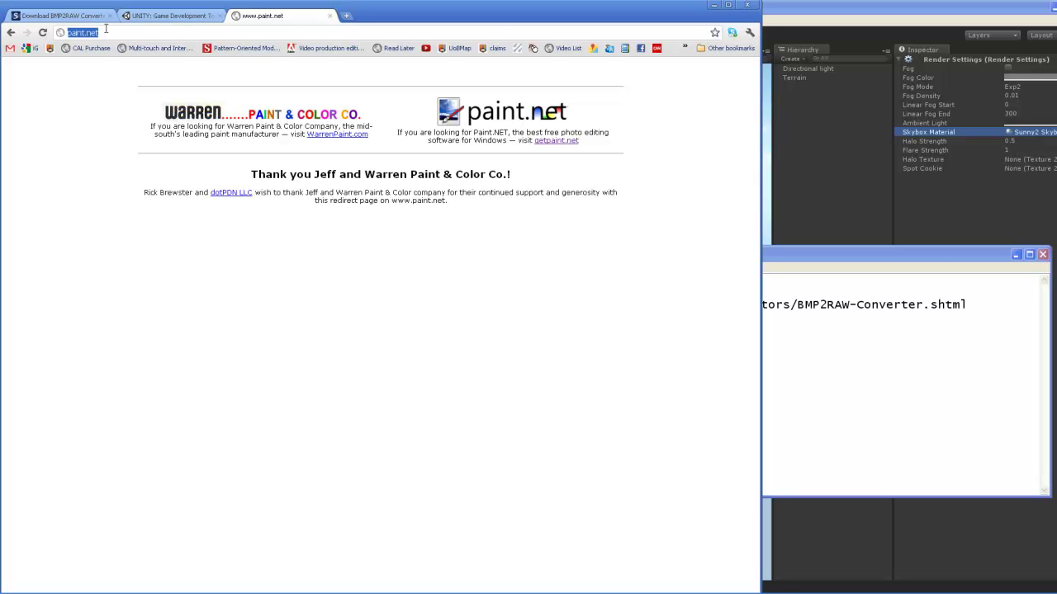
pyautogui.click(550, 141)
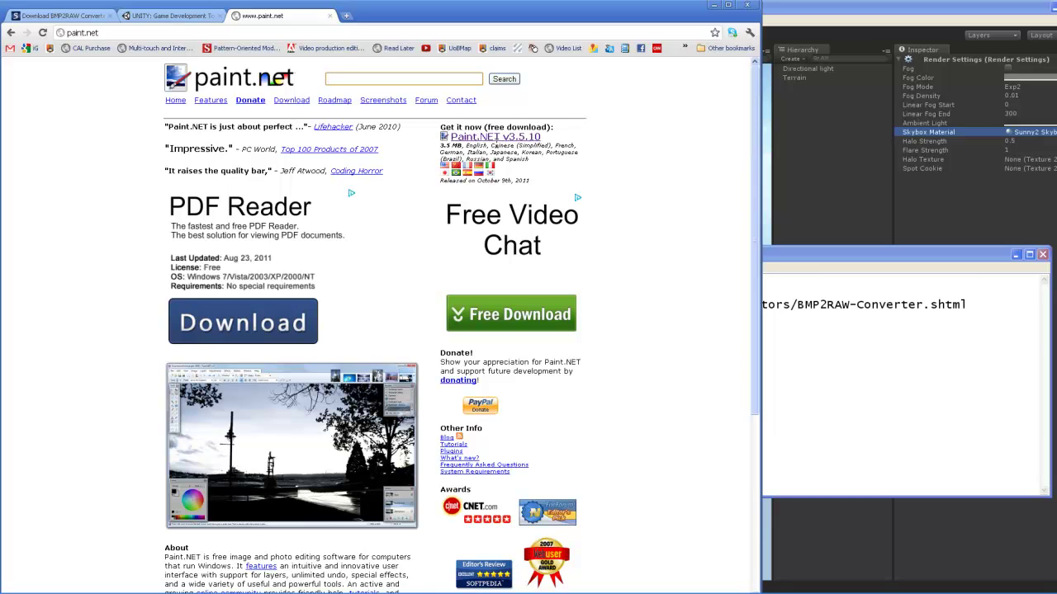
pyautogui.click(495, 138)
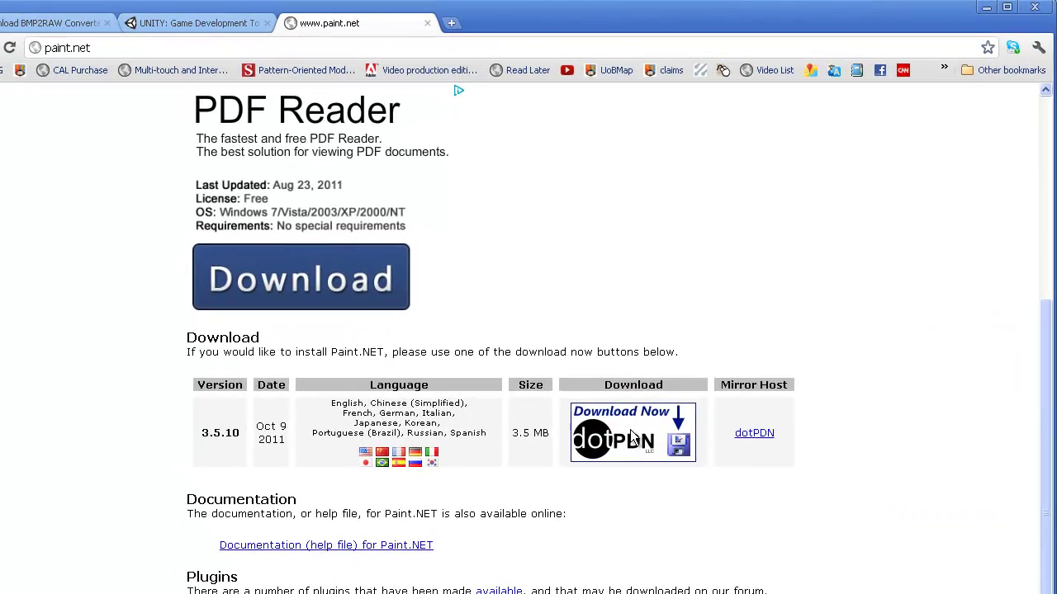
pyautogui.click(633, 436)
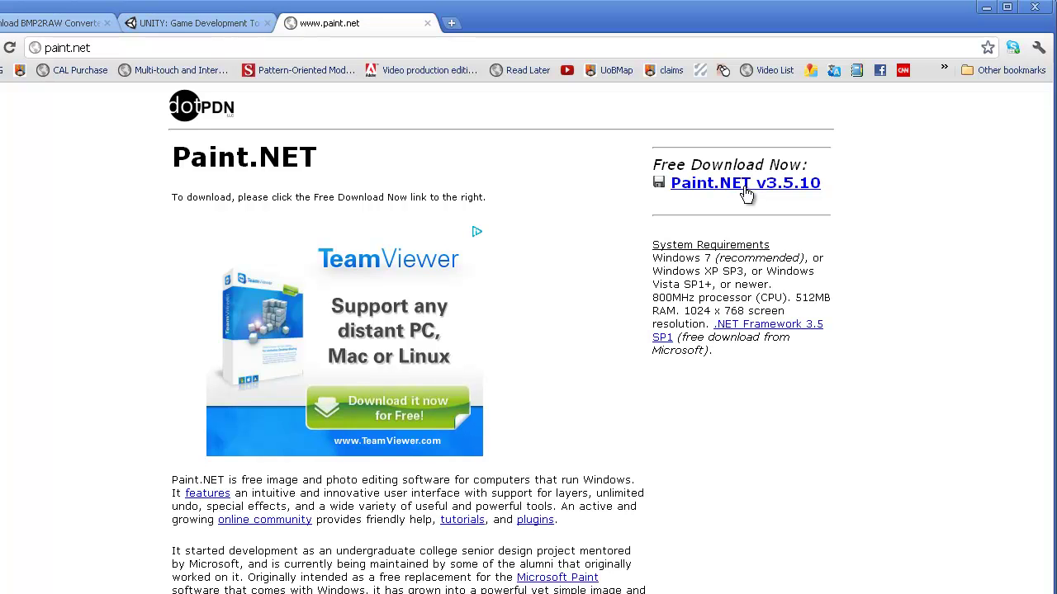
# - Return to the Softpedia BMP2RAW Converter page after checking its link in the note
pyautogui.click(64, 27)
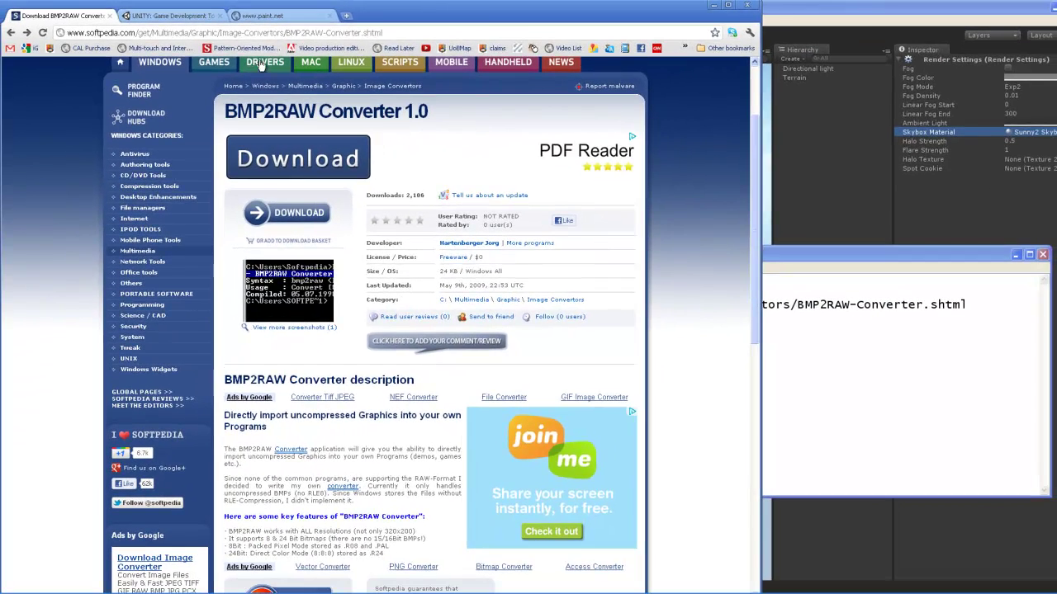
pyautogui.click(347, 47)
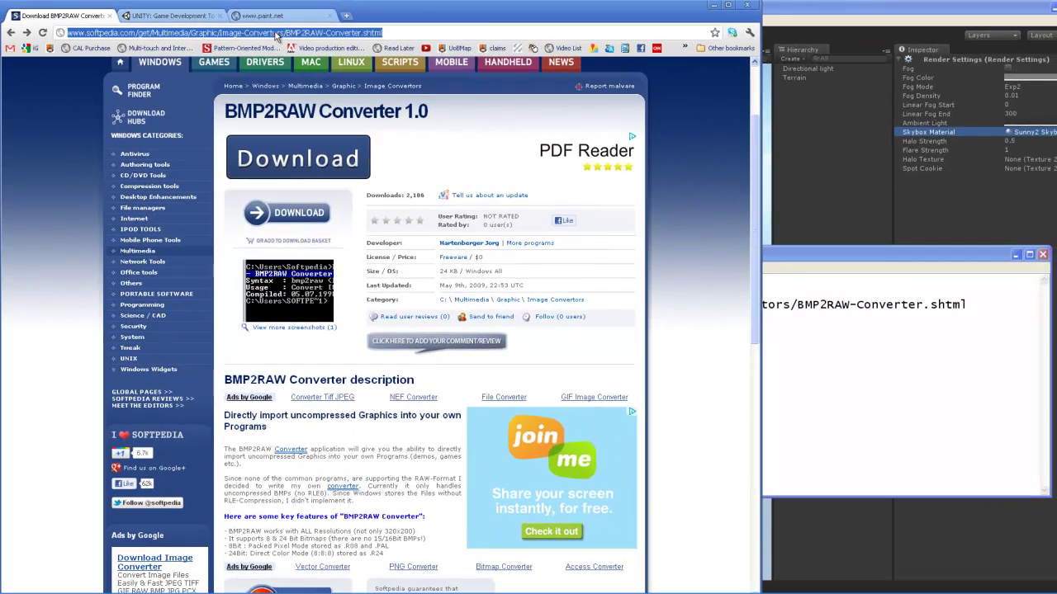
pyautogui.click(871, 351)
pyautogui.moveTo(967, 305); pyautogui.dragTo(137, 310)
pyautogui.click(395, 179)
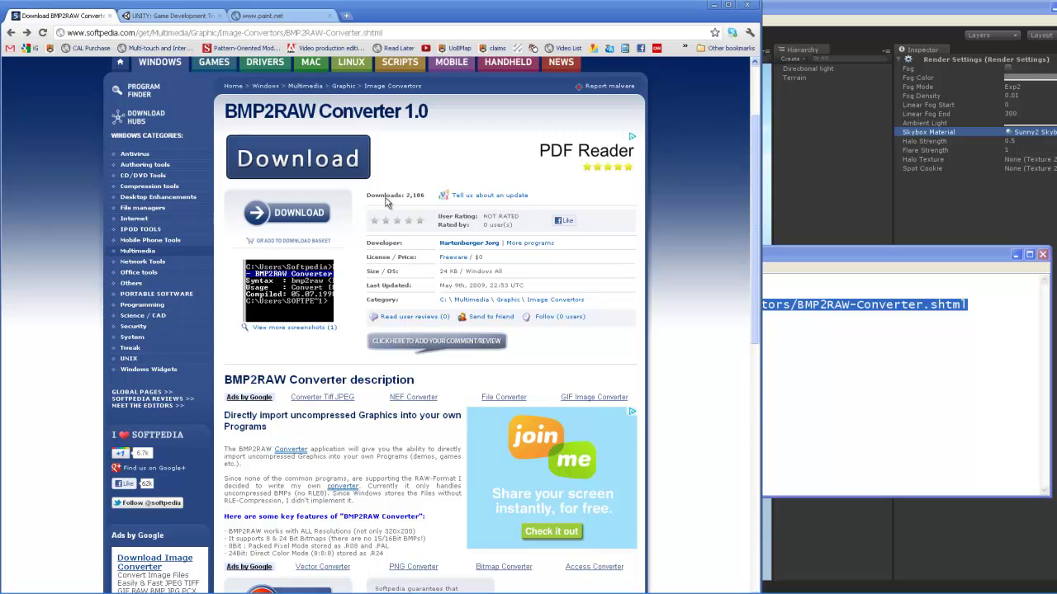
# - Download bmp2raw.zip through Softpedia Secure Download and open it
pyautogui.click(304, 217)
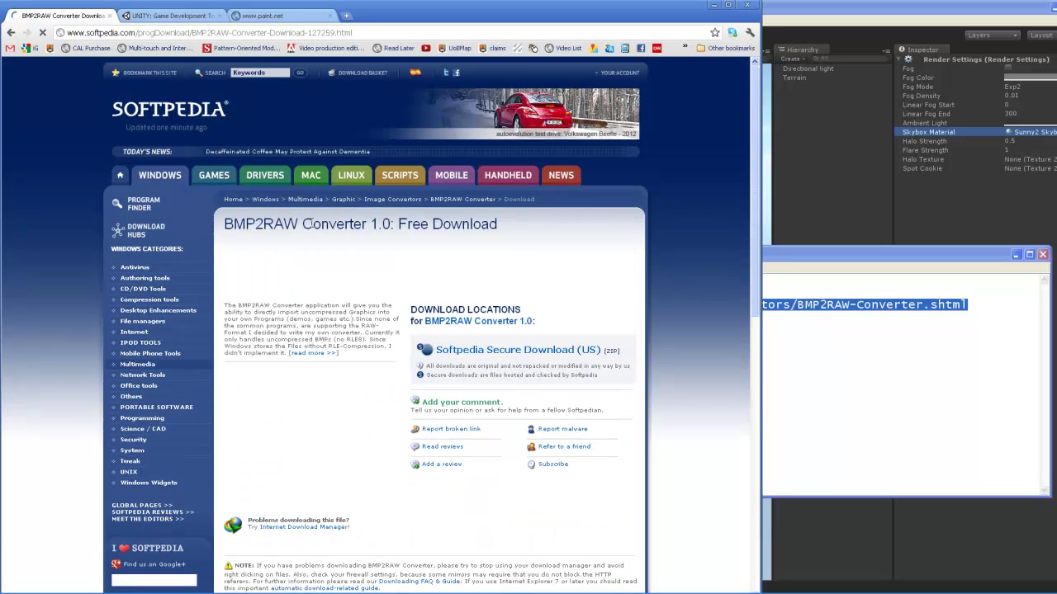
pyautogui.click(552, 355)
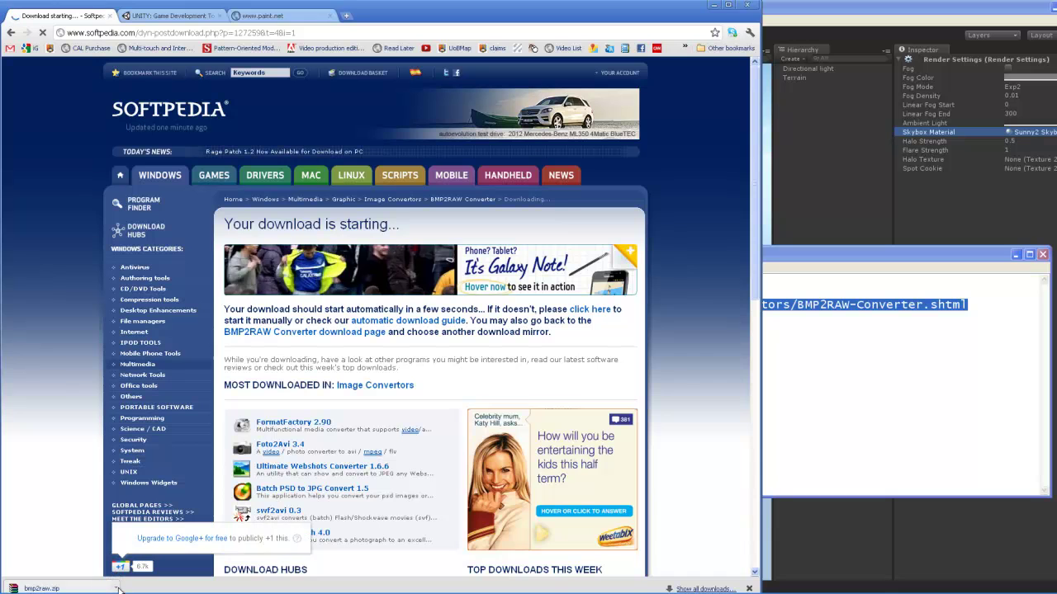
pyautogui.click(66, 589)
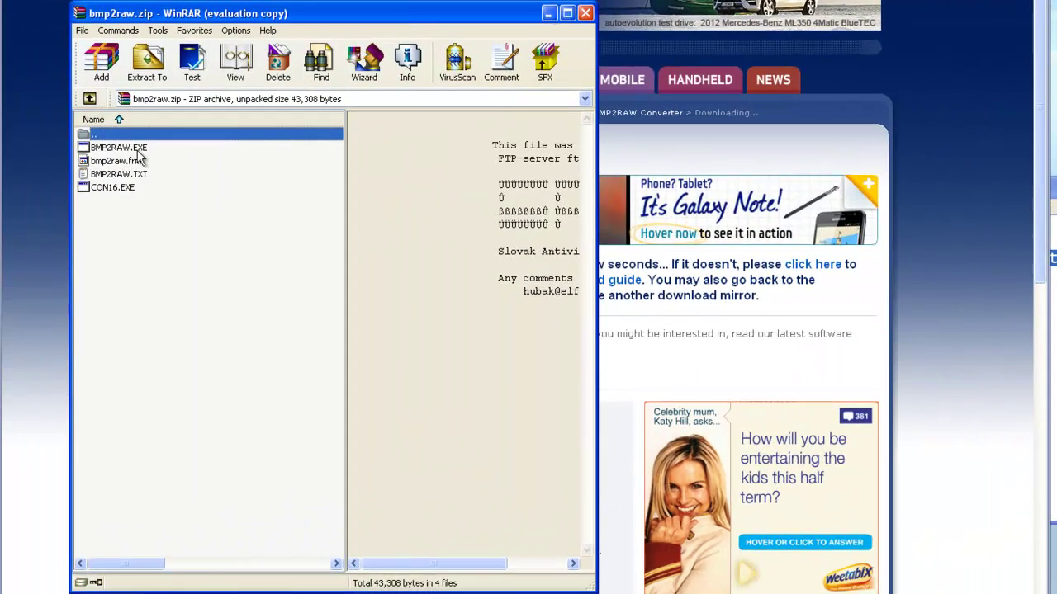
# - Look over the four archive files, leaving only BMP2RAW.EXE selected
pyautogui.click(136, 148)
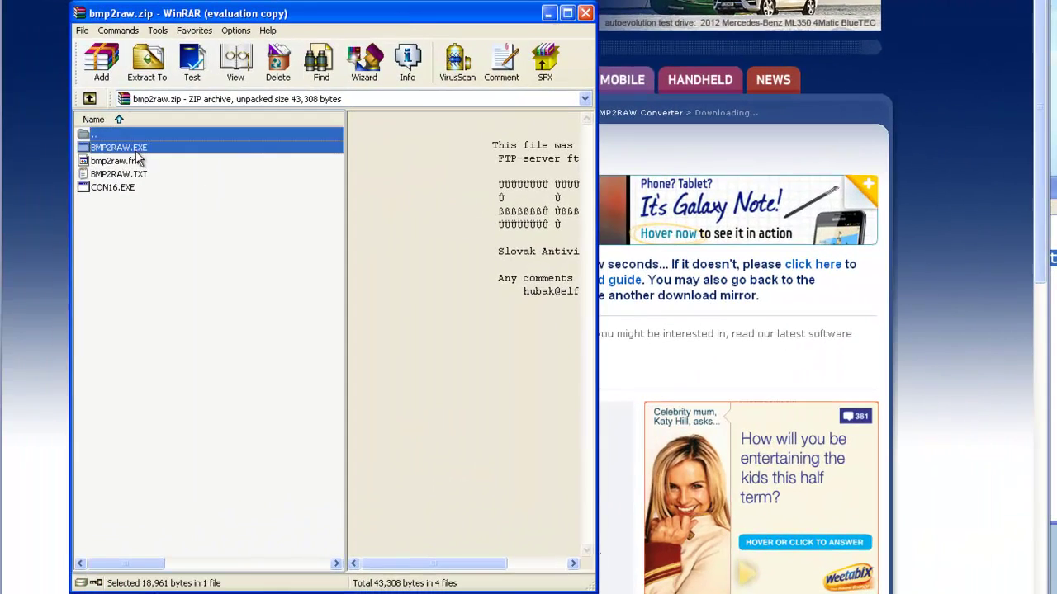
pyautogui.click(124, 188)
pyautogui.keyDown('shift'); pyautogui.click(124, 148); pyautogui.keyUp('shift')
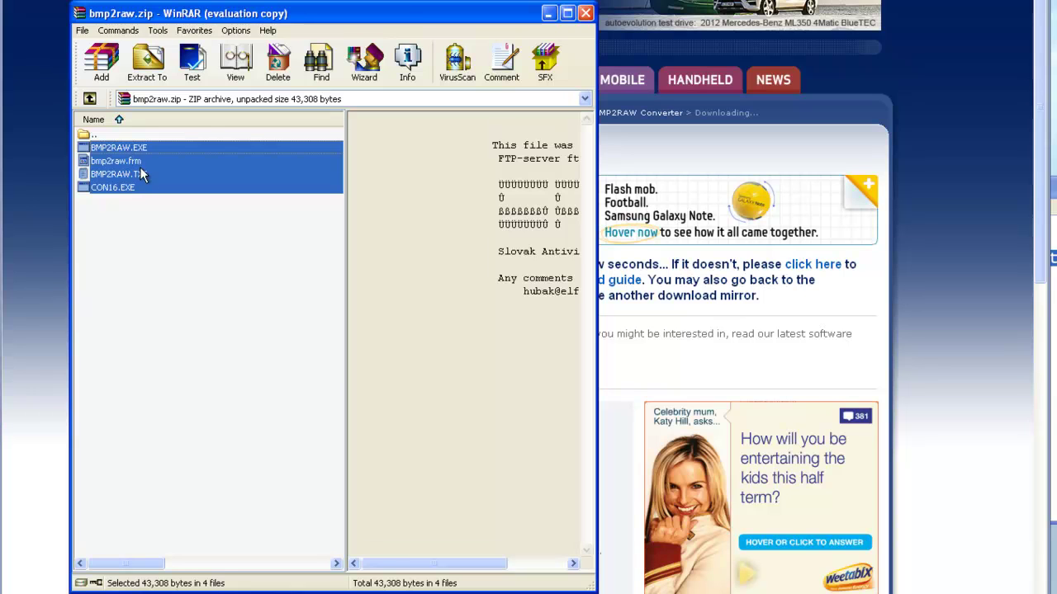
pyautogui.click(133, 211)
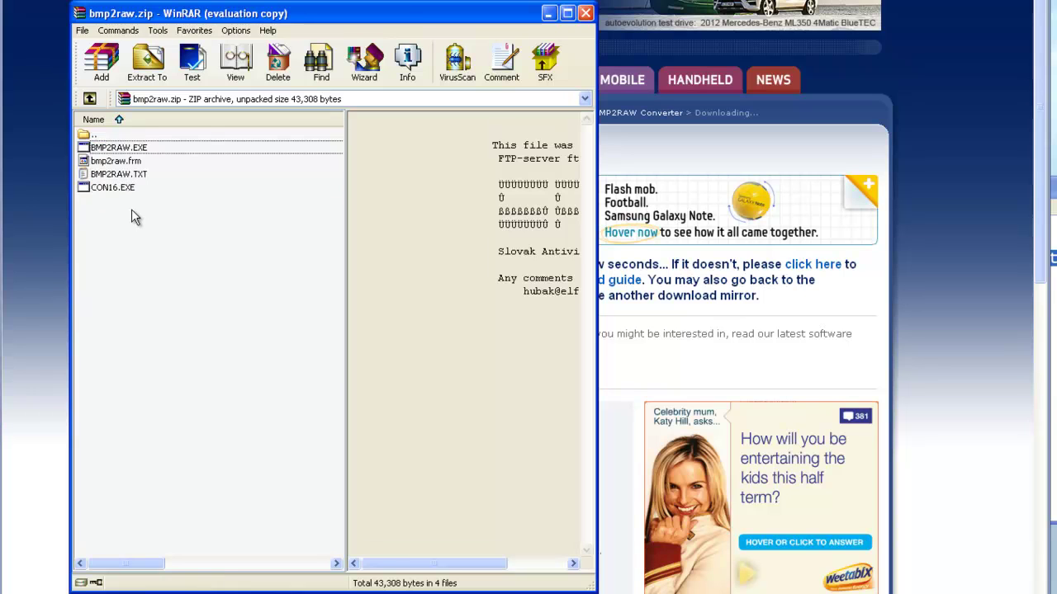
pyautogui.click(127, 153)
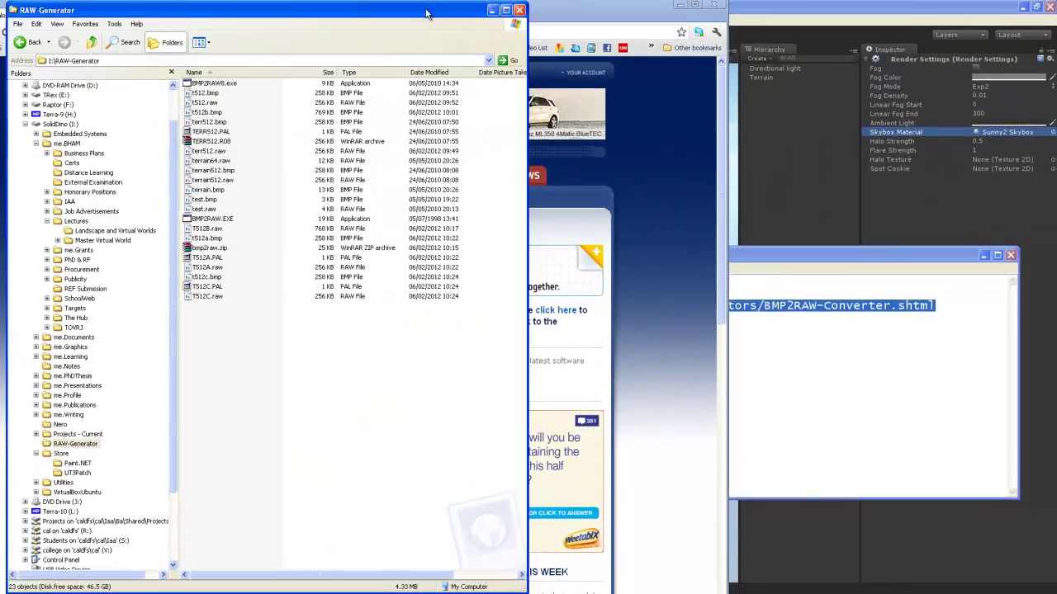
# - Go to Local Disk (C:) in Explorer and add a new folder named bmp2raw
pyautogui.moveTo(428, 14); pyautogui.dragTo(875, 13)
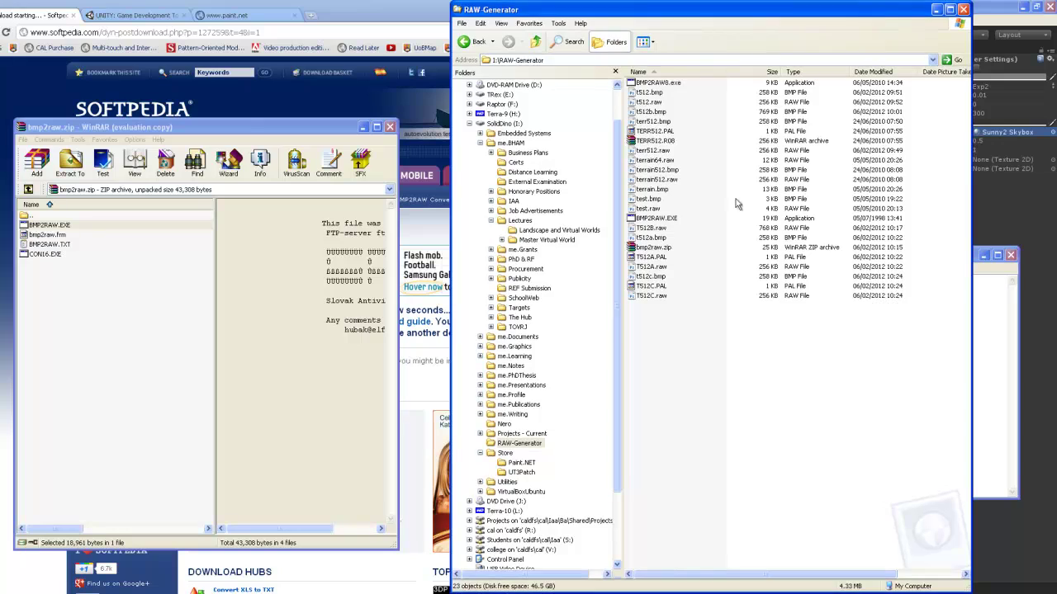
pyautogui.click(502, 95)
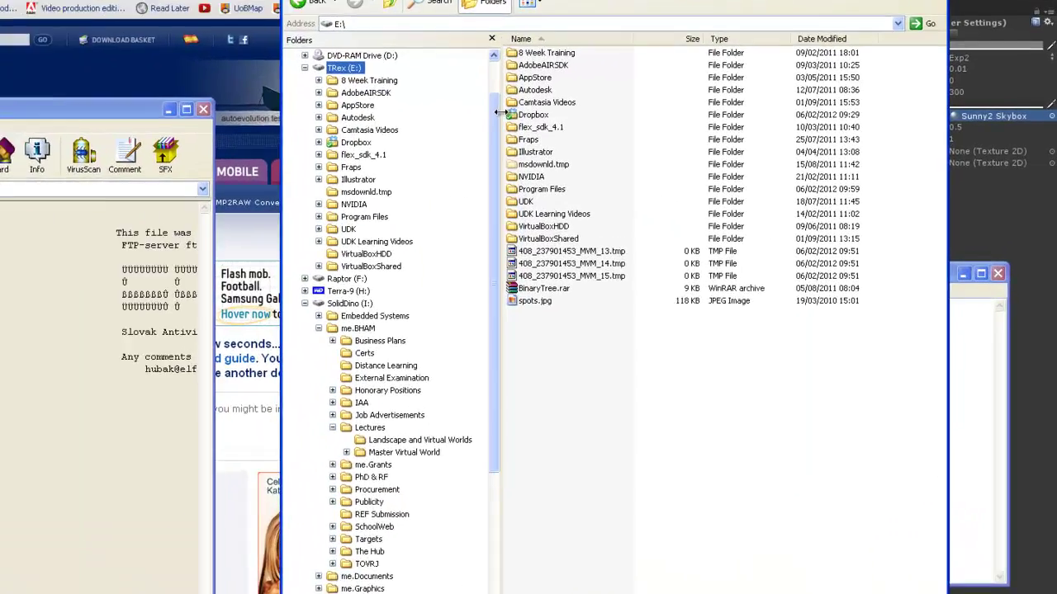
pyautogui.scroll(2, 618, 110)
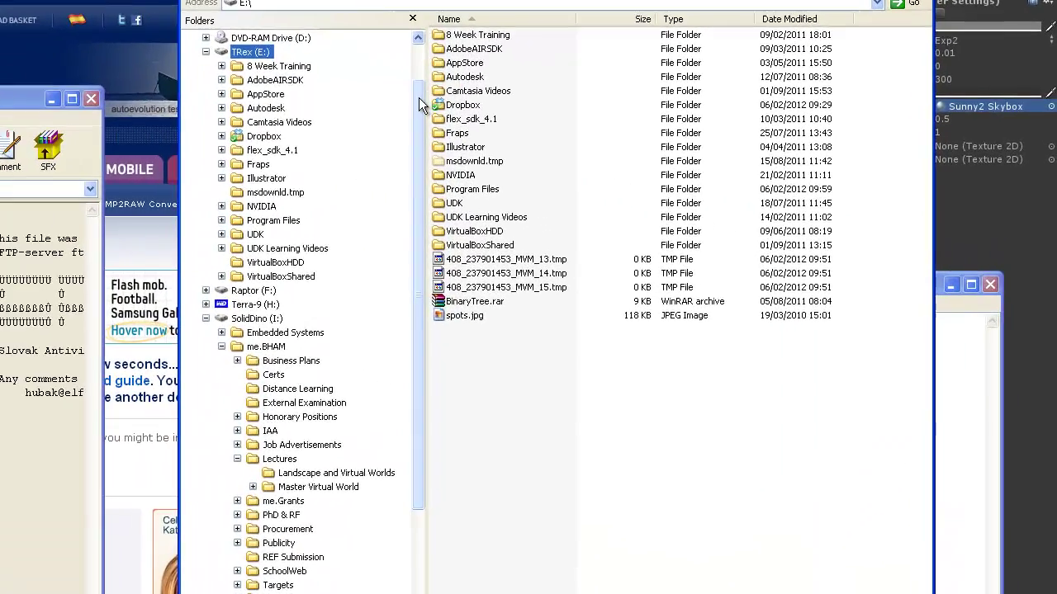
pyautogui.click(276, 82)
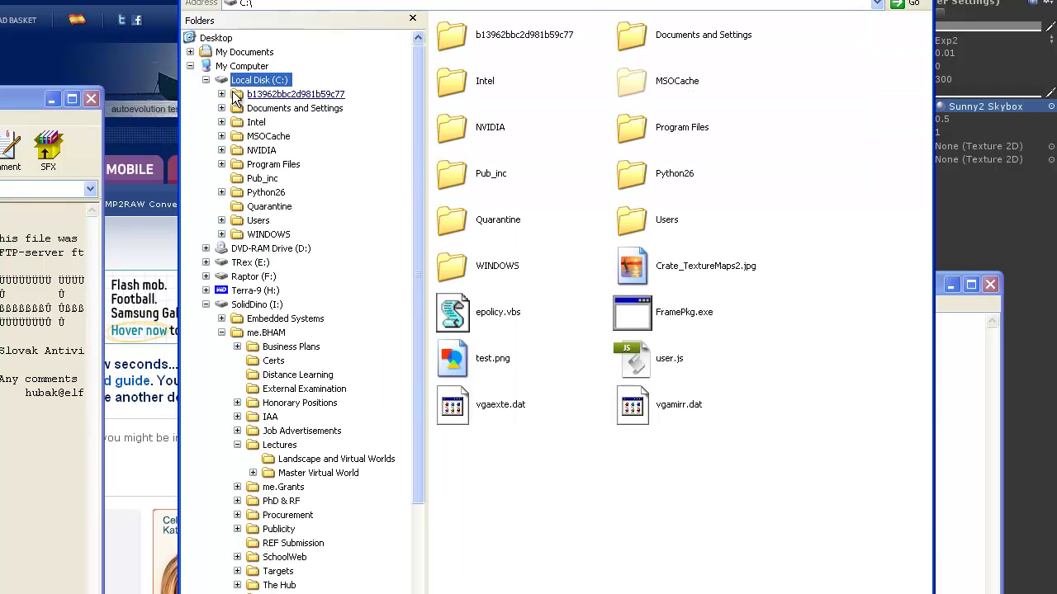
pyautogui.rightClick(497, 492)
pyautogui.moveTo(649, 593)
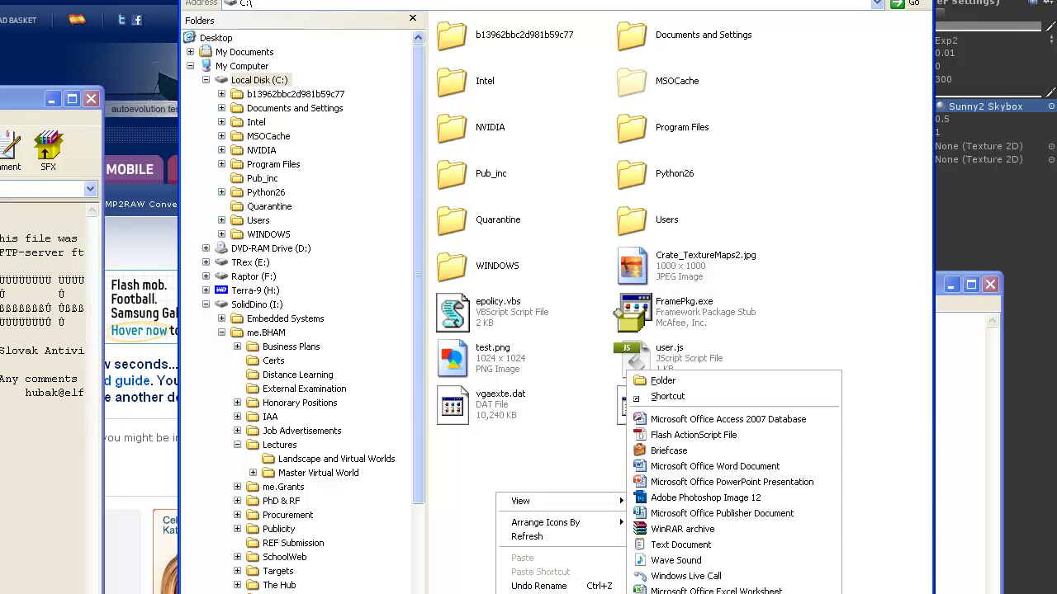
pyautogui.click(674, 381)
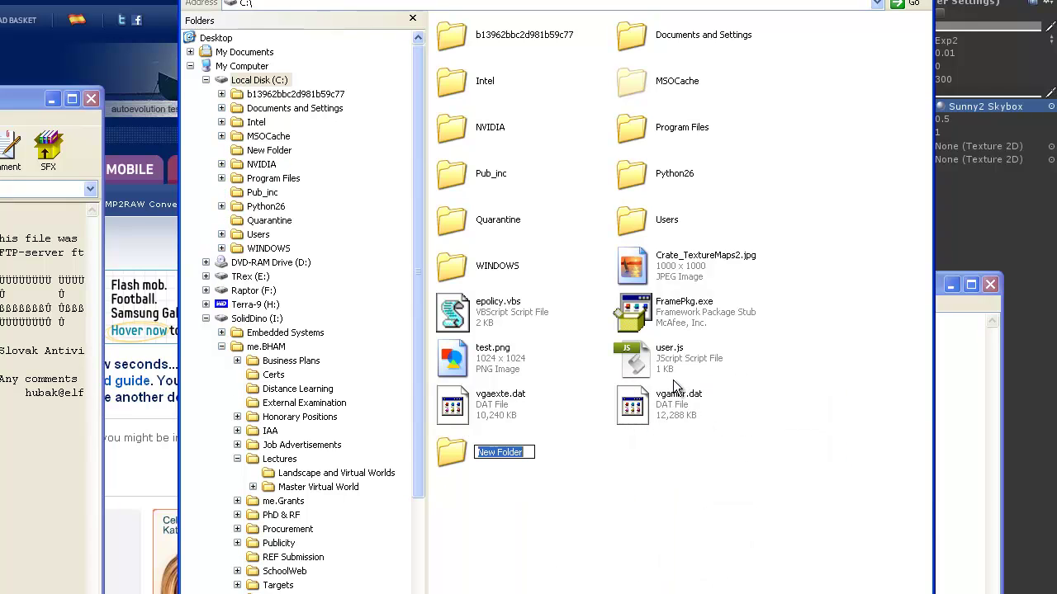
pyautogui.write('bmp2raw')
pyautogui.press('Return')
# - Open the bmp2raw folder, then read the BMP2RAW.TXT readme from the archive
pyautogui.doubleClick(630, 411)
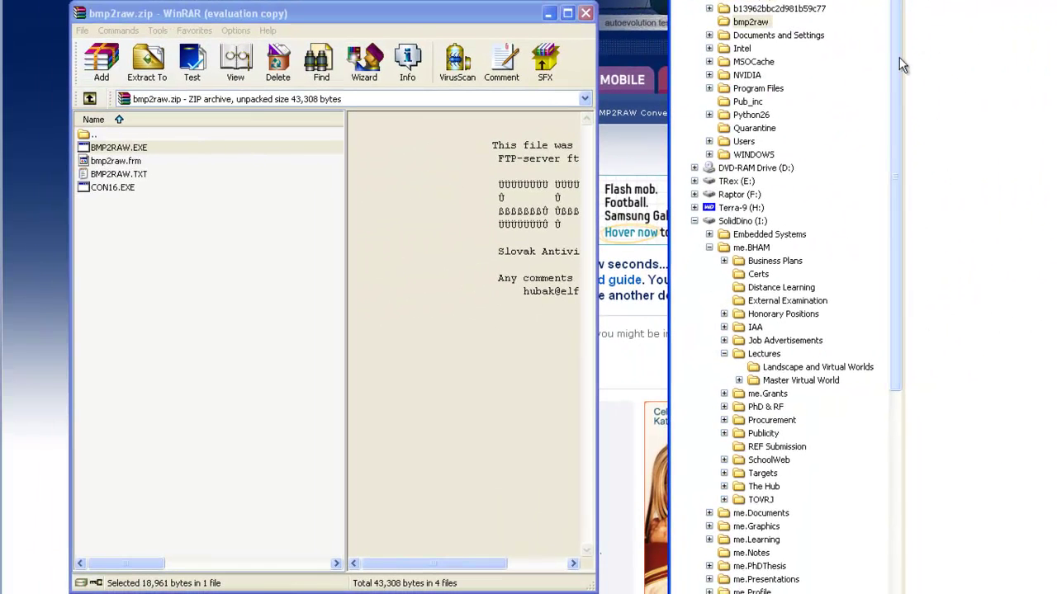
pyautogui.click(155, 153)
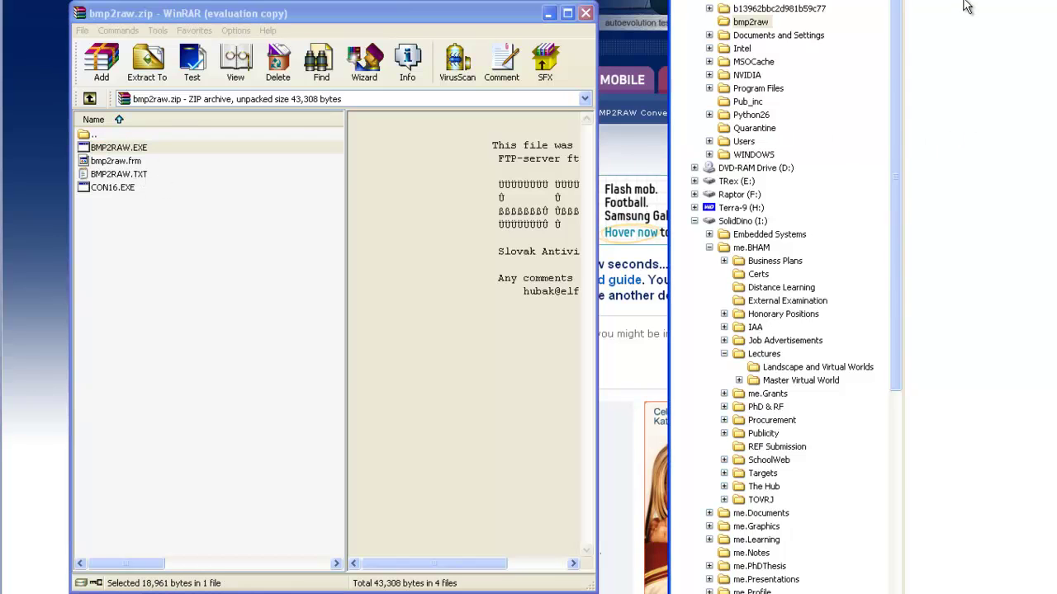
pyautogui.doubleClick(120, 174)
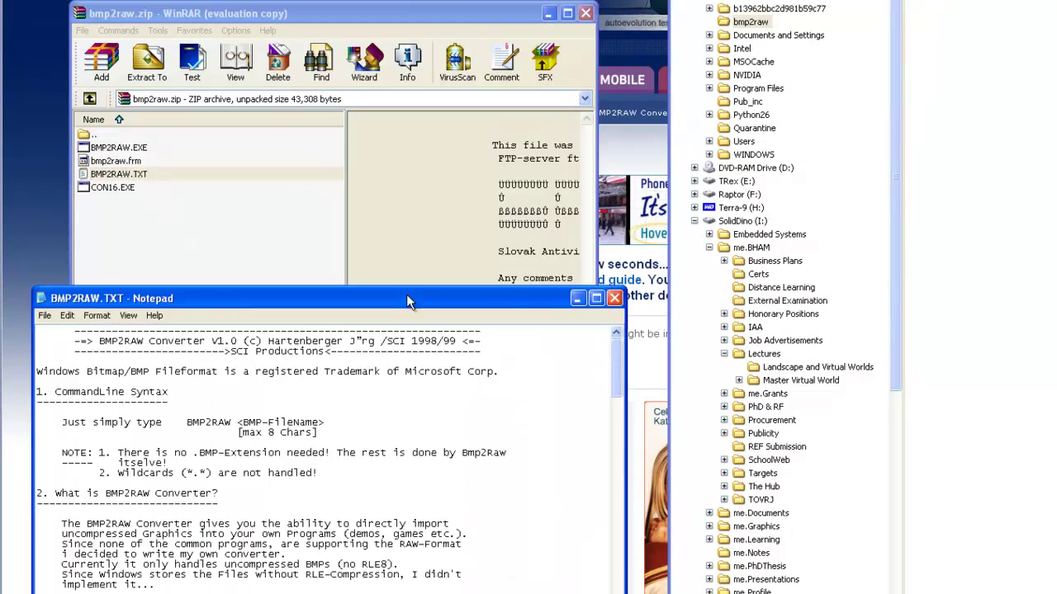
pyautogui.scroll(-9, 391, 322)
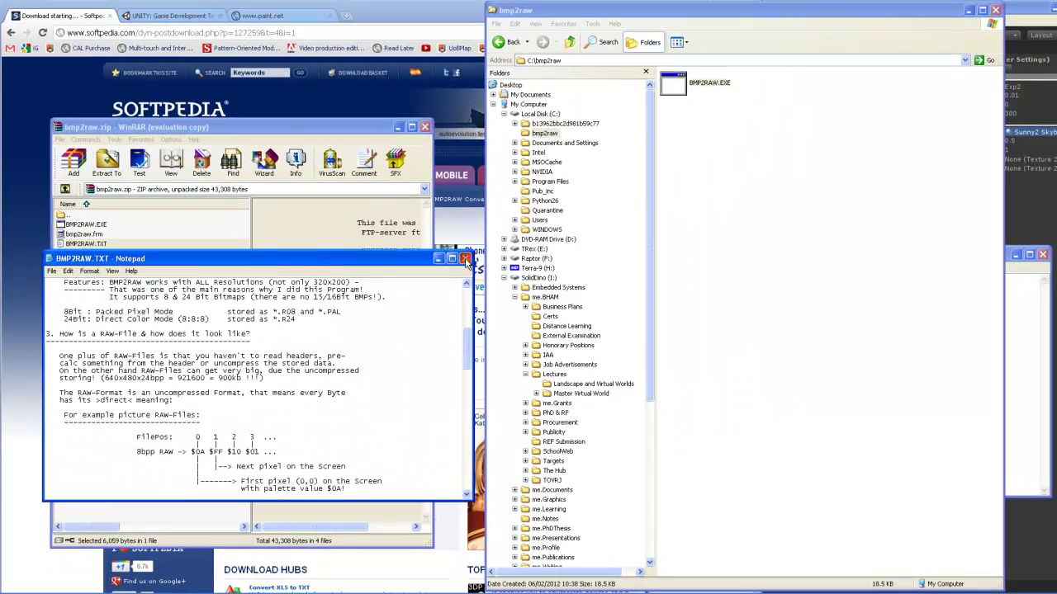
pyautogui.click(464, 258)
# - Drag BMP2RAW.EXE into C:\bmp2raw and close the Softpedia download tab
pyautogui.click(733, 172)
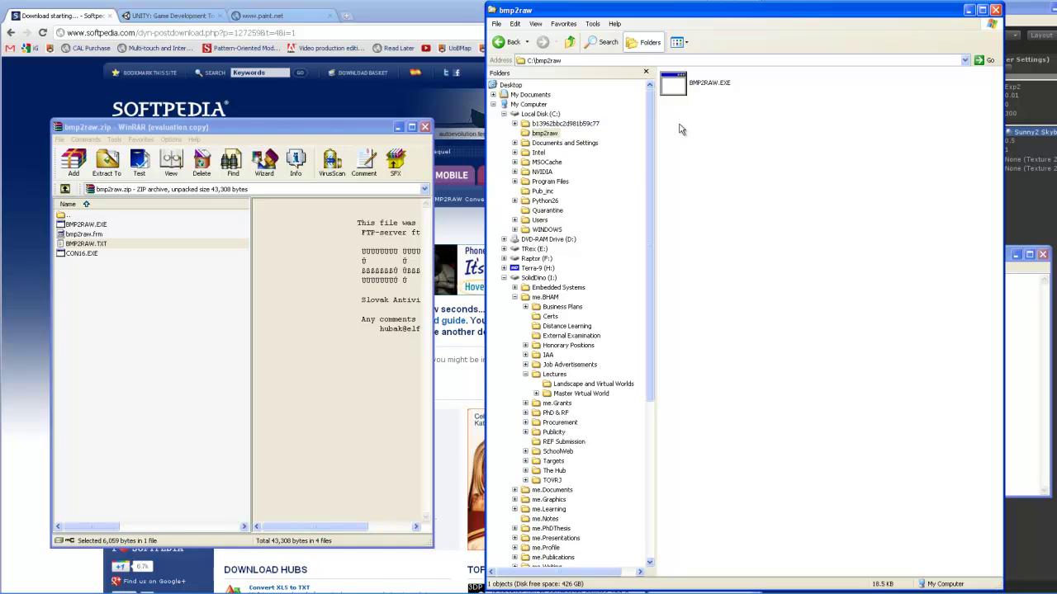
pyautogui.moveTo(700, 118); pyautogui.dragTo(746, 146)
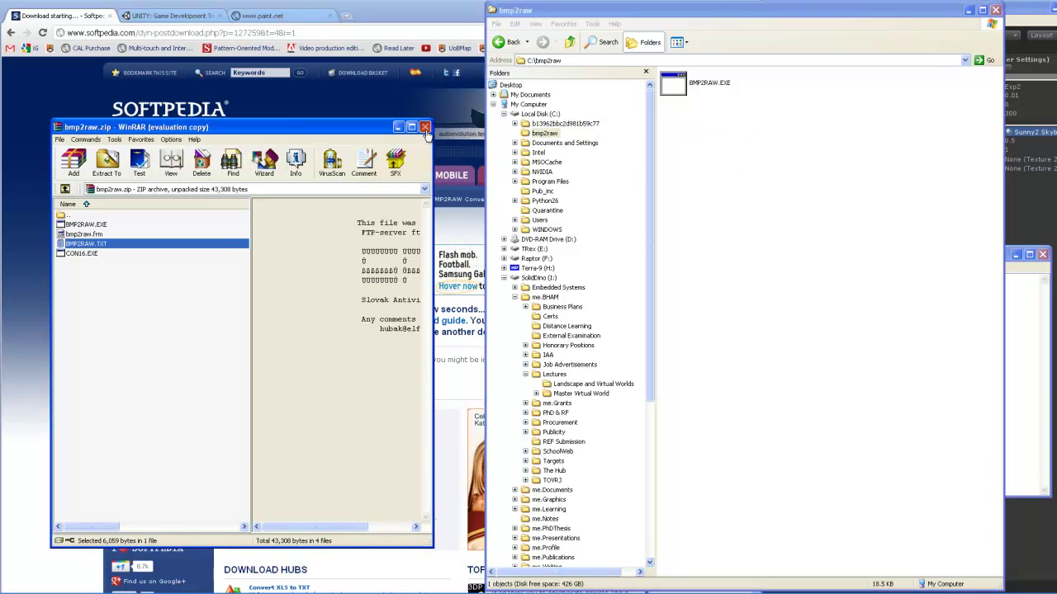
pyautogui.click(109, 16)
# - Browse from the Unity store to the Unity 3.5 public beta preview, then minimise Chrome
pyautogui.click(152, 15)
pyautogui.click(78, 16)
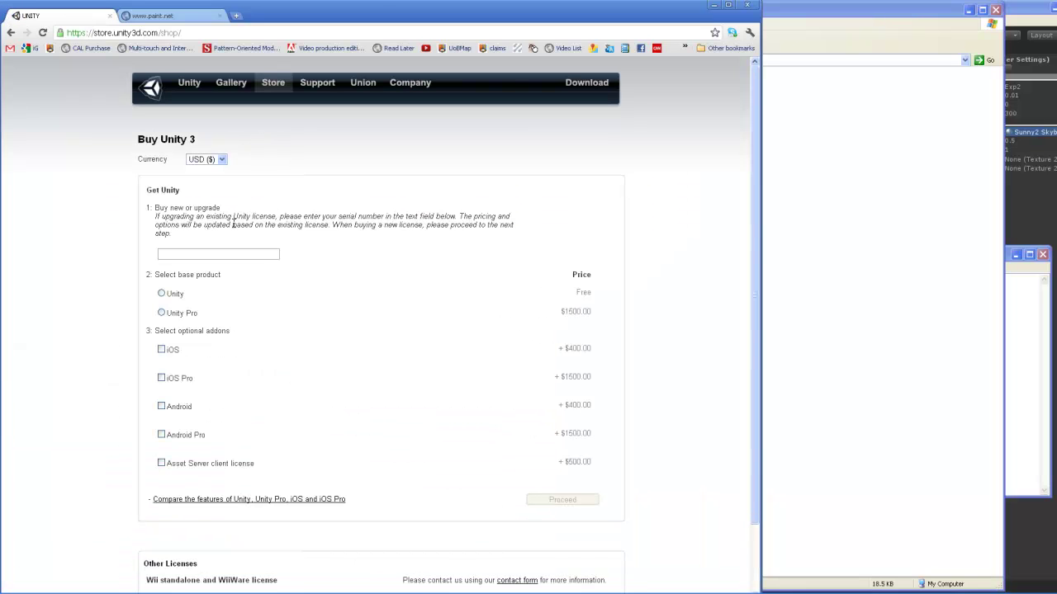
pyautogui.click(162, 295)
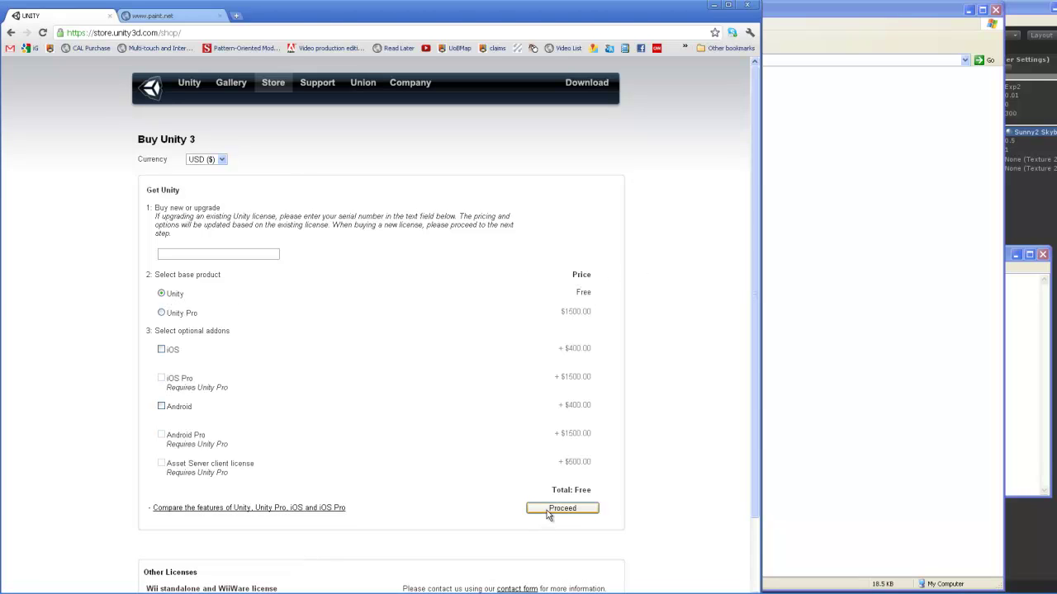
pyautogui.click(188, 86)
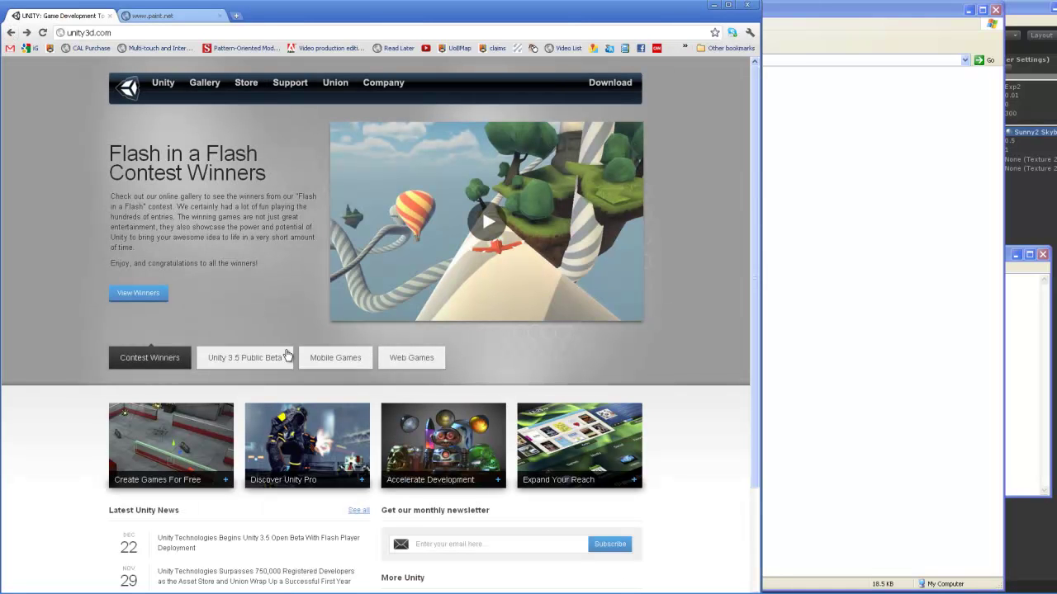
pyautogui.click(249, 366)
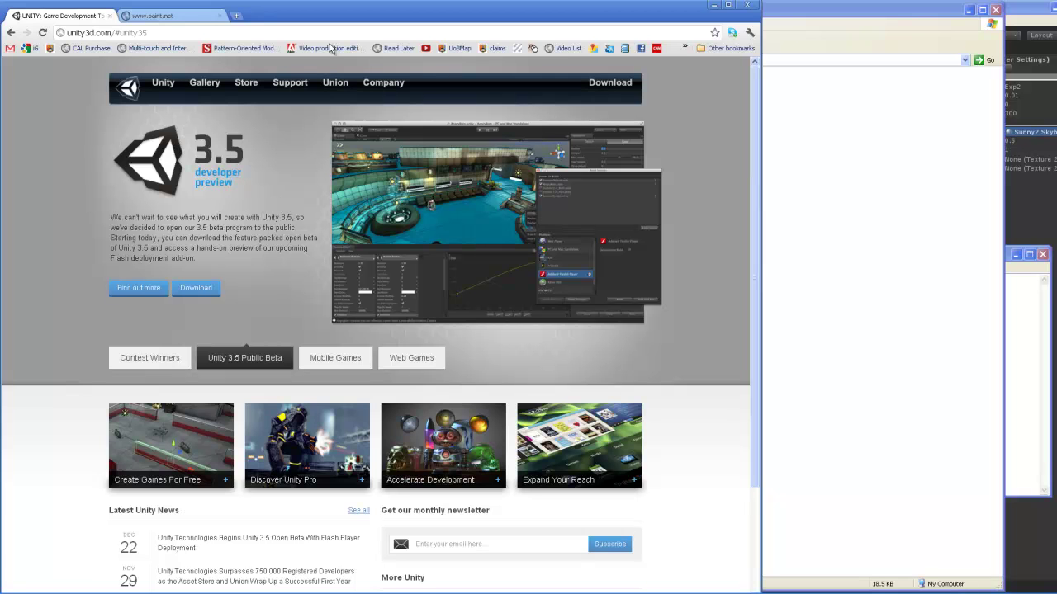
pyautogui.click(715, 7)
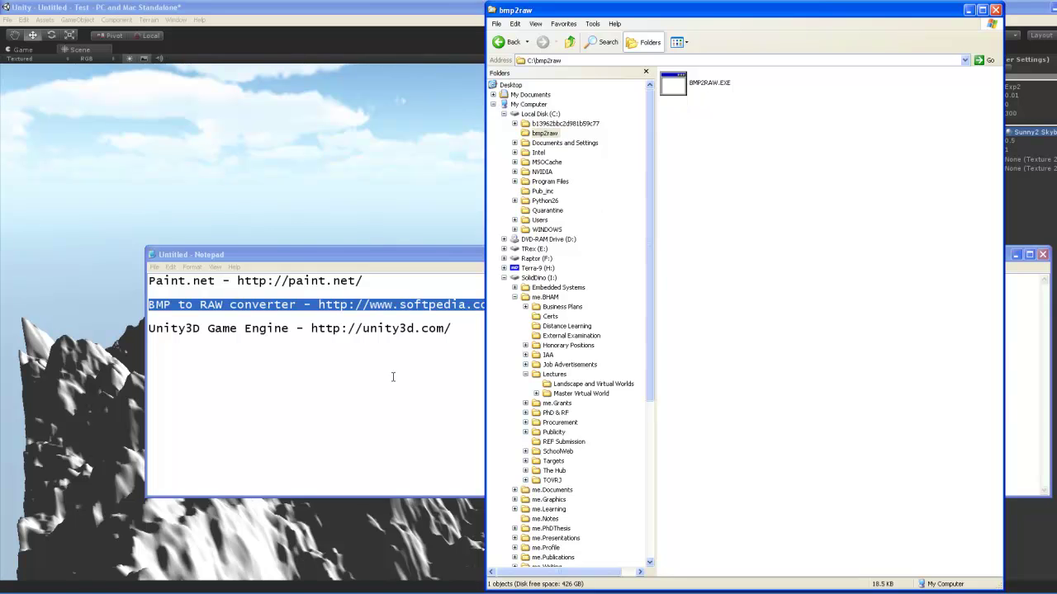
# - Start a new Paint.NET image with width 512 and height 512 pixels
pyautogui.click(393, 376)
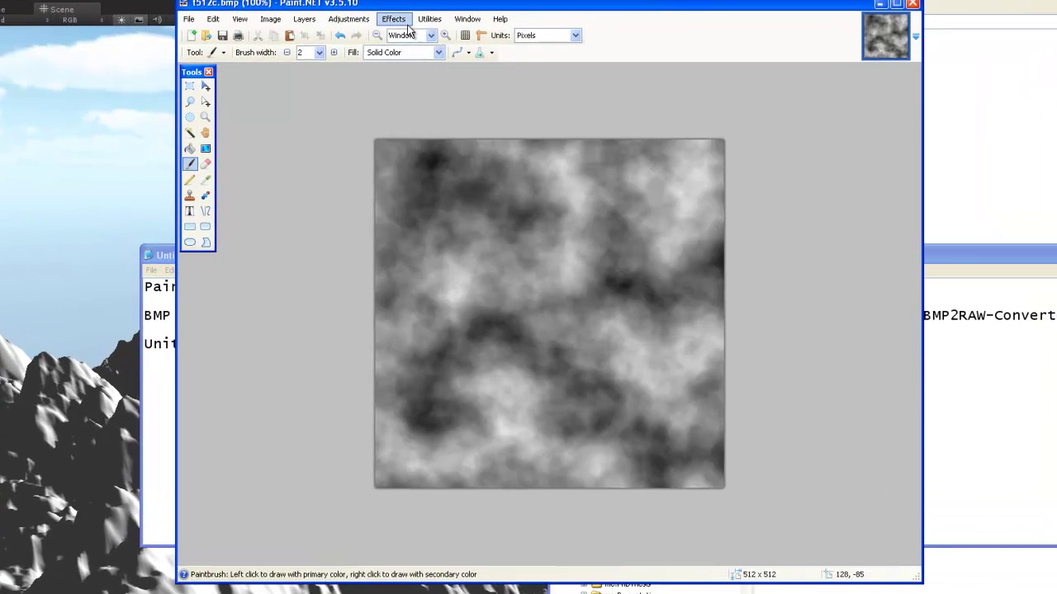
pyautogui.moveTo(426, 8); pyautogui.dragTo(406, 19)
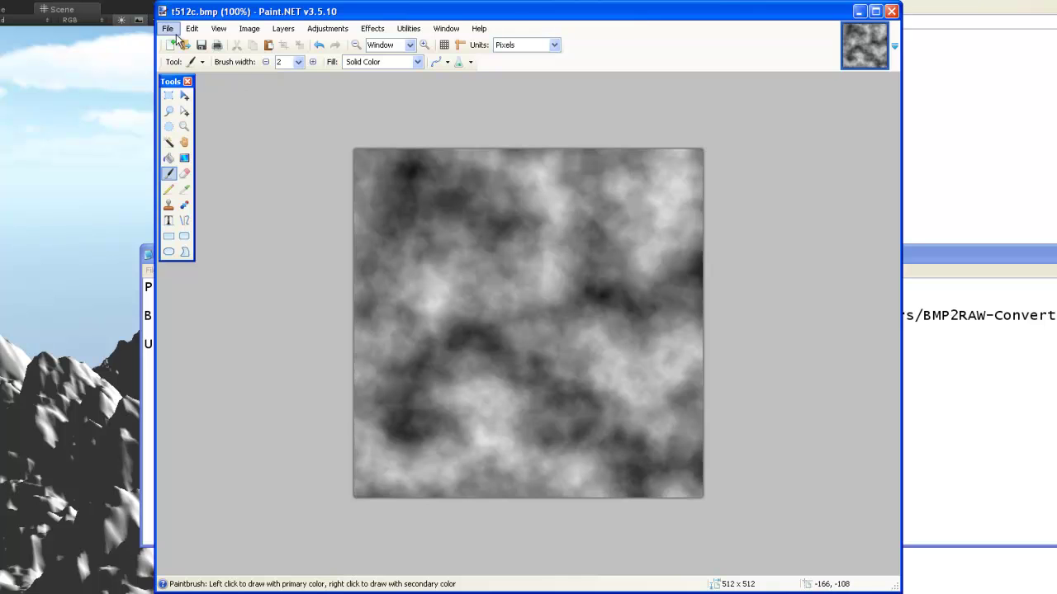
pyautogui.click(168, 28)
pyautogui.click(171, 37)
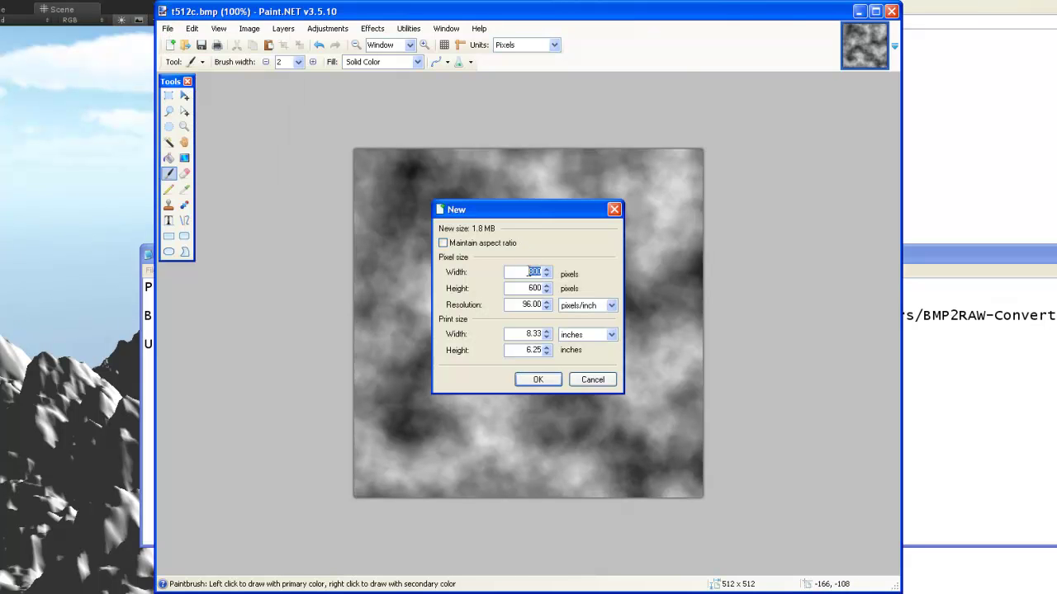
pyautogui.moveTo(523, 272); pyautogui.dragTo(588, 274)
pyautogui.write('512')
pyautogui.press('Tab')
pyautogui.write('512')
# - Create the 512 × 512 canvas and render a Clouds pattern onto it
pyautogui.click(537, 385)
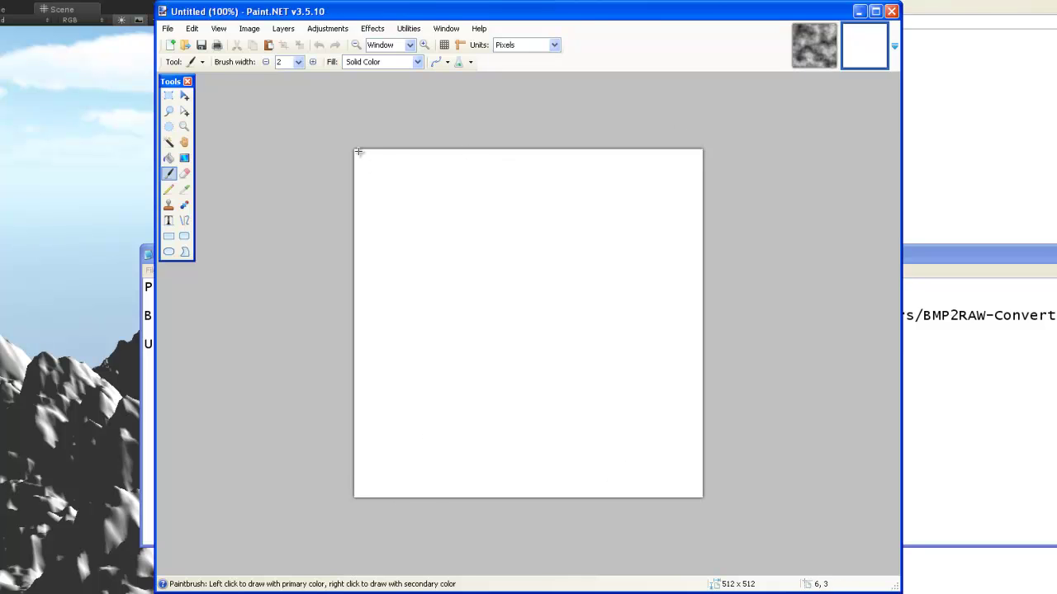
pyautogui.click(367, 32)
pyautogui.moveTo(432, 138)
pyautogui.click(517, 141)
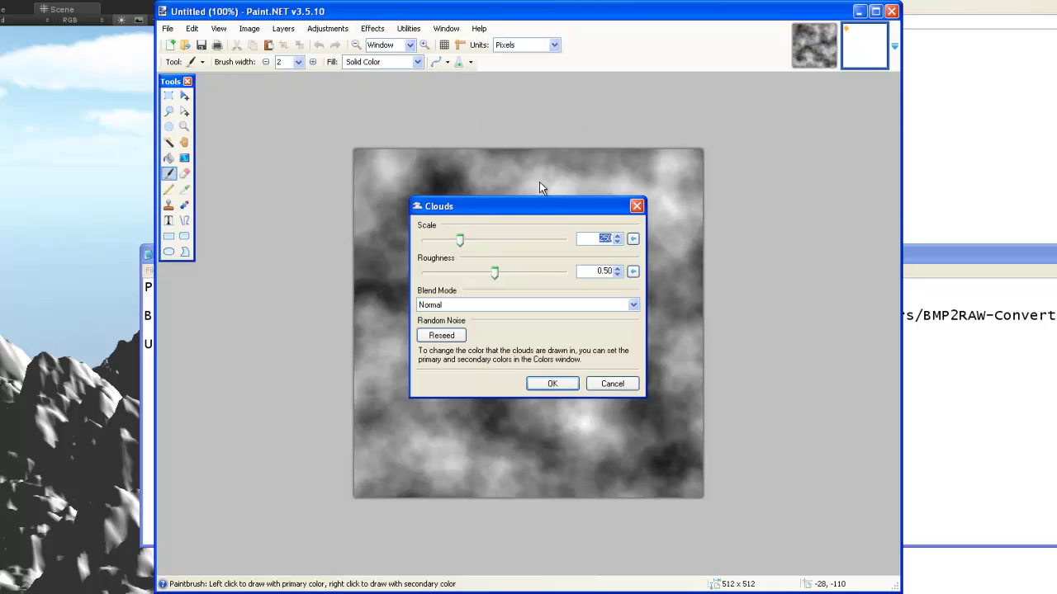
pyautogui.moveTo(517, 207); pyautogui.dragTo(781, 249)
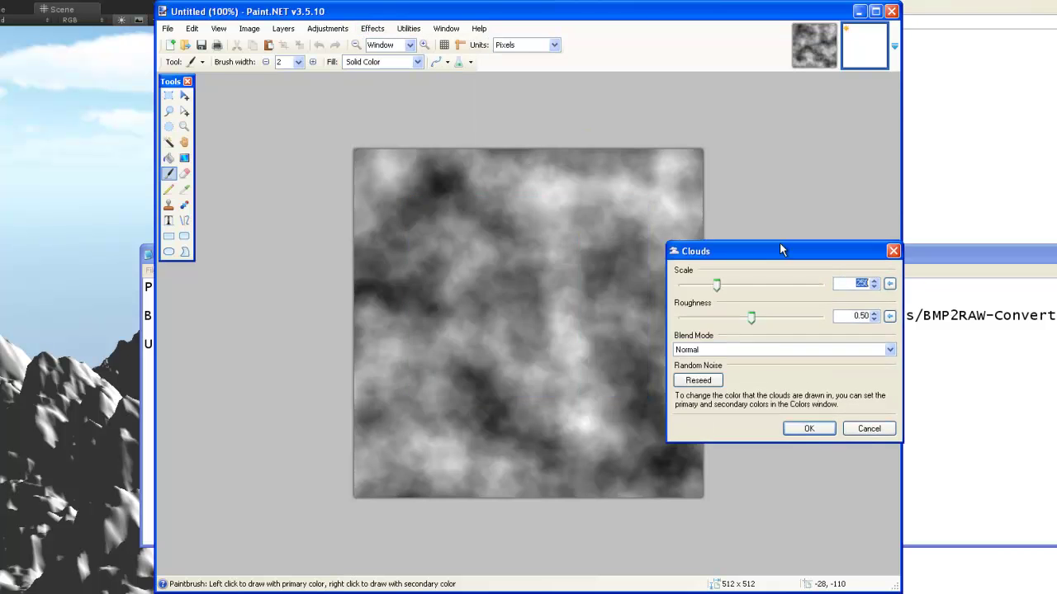
pyautogui.click(811, 428)
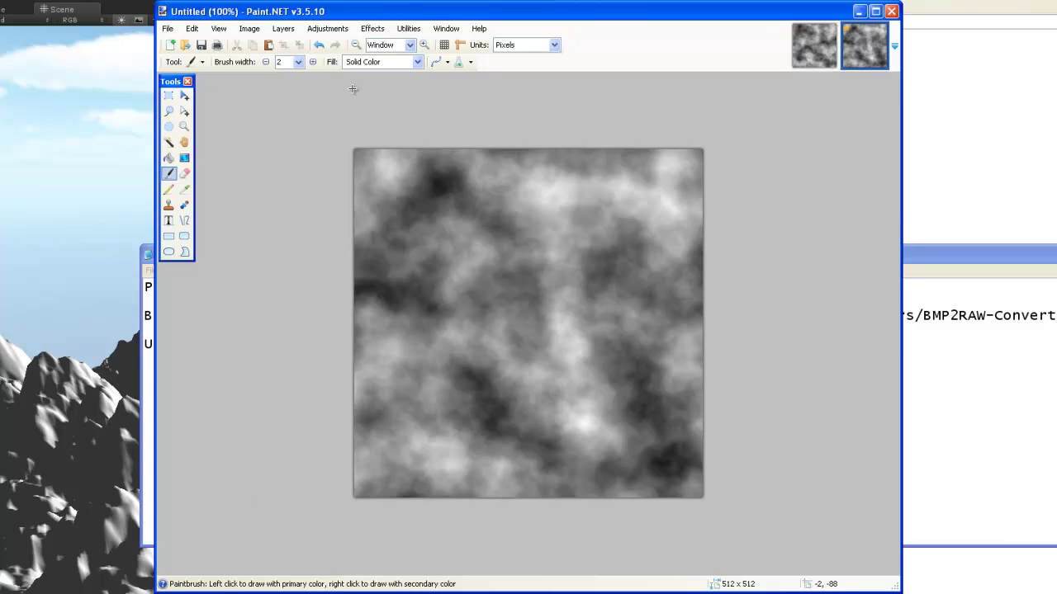
pyautogui.click(298, 62)
# - Set brush width 9 and paint a thick white swirl curling into a central spiral
pyautogui.click(291, 135)
pyautogui.moveTo(440, 232)
pyautogui.mouseDown()
pyautogui.moveTo(459, 251)
pyautogui.moveTo(503, 227)
pyautogui.moveTo(546, 243)
pyautogui.moveTo(453, 321)
pyautogui.moveTo(476, 365)
pyautogui.moveTo(574, 367)
pyautogui.moveTo(577, 315)
pyautogui.moveTo(540, 305)
pyautogui.moveTo(504, 319)
pyautogui.moveTo(505, 350)
pyautogui.moveTo(552, 355)
pyautogui.moveTo(568, 340)
pyautogui.moveTo(550, 324)
pyautogui.moveTo(527, 324)
pyautogui.moveTo(550, 339)
pyautogui.mouseUp()
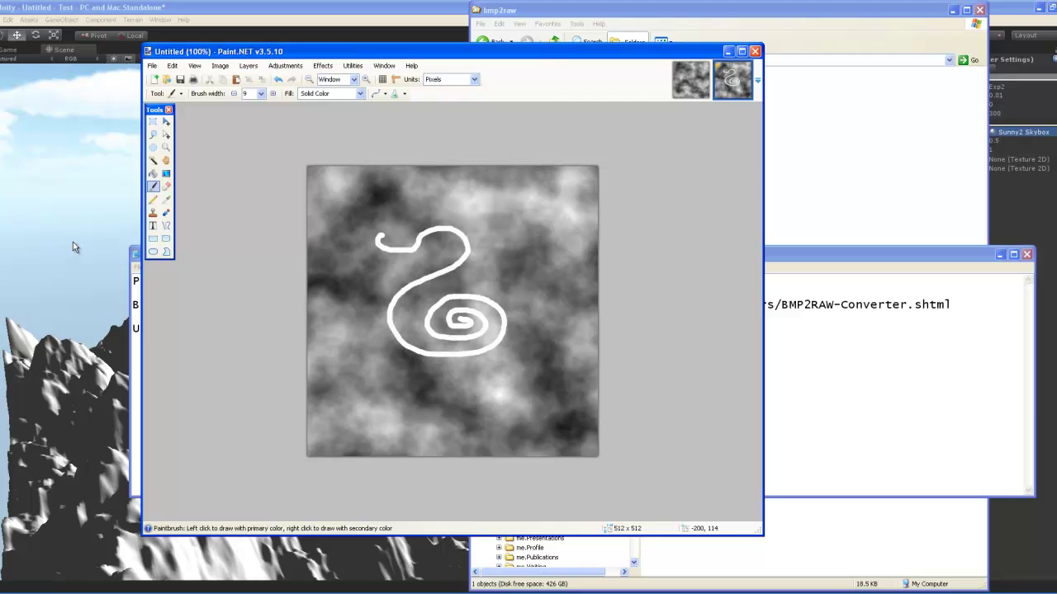
pyautogui.click(73, 242)
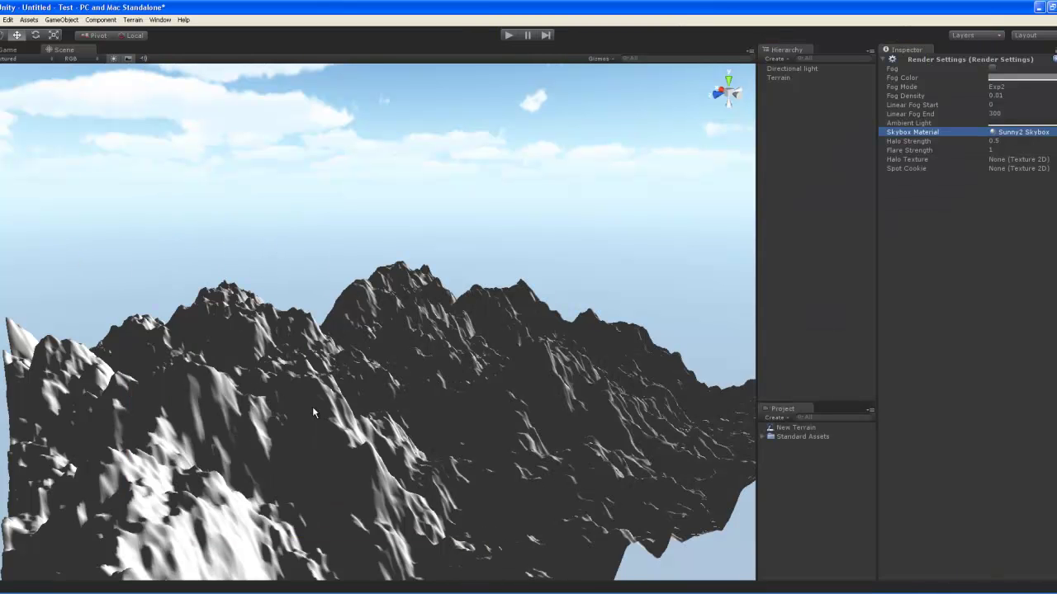
pyautogui.hotkey('alt', 'Tab')
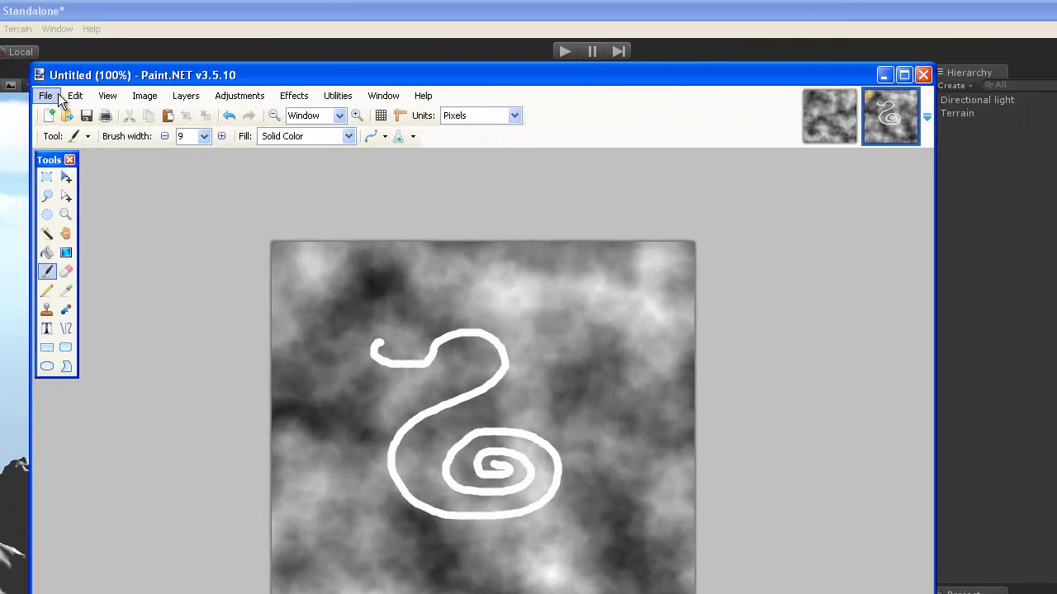
pyautogui.click(59, 98)
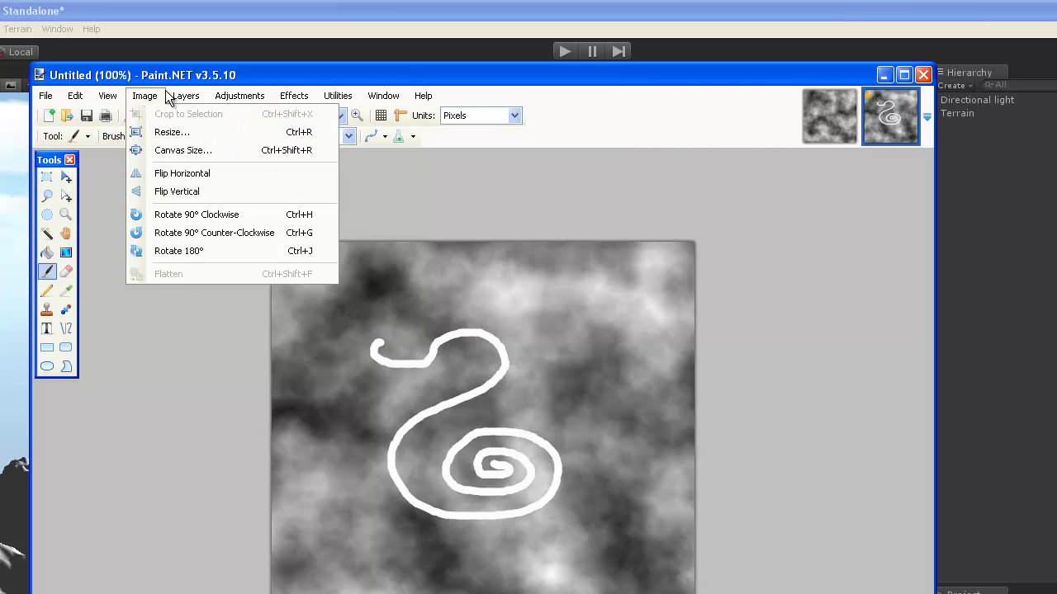
# - Apply Adjustments > Black and White to make the clouds-and-spiral image greyscale
pyautogui.moveTo(274, 98)
pyautogui.moveTo(239, 97)
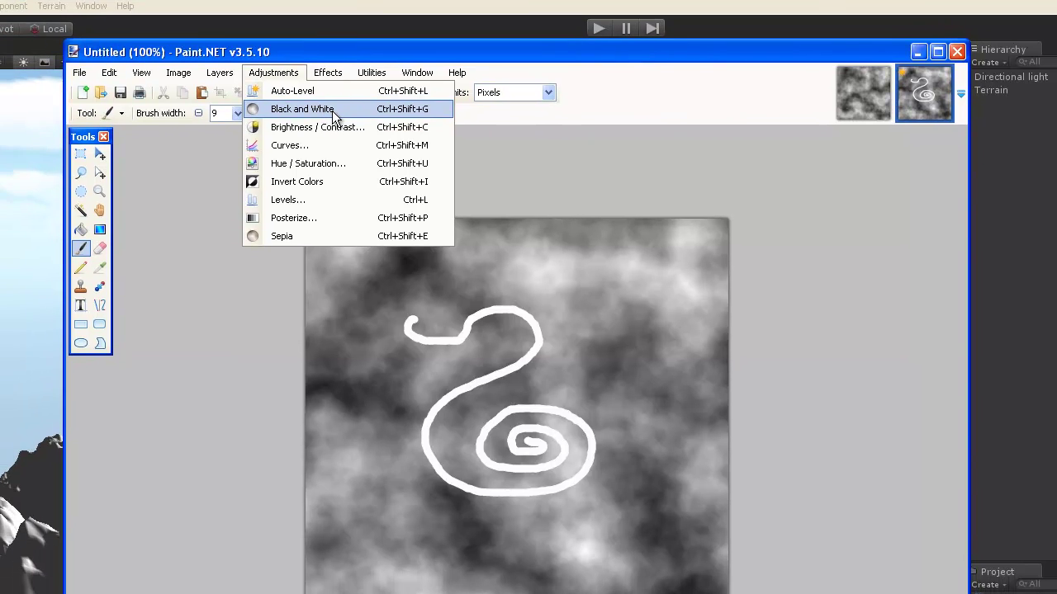
pyautogui.click(298, 136)
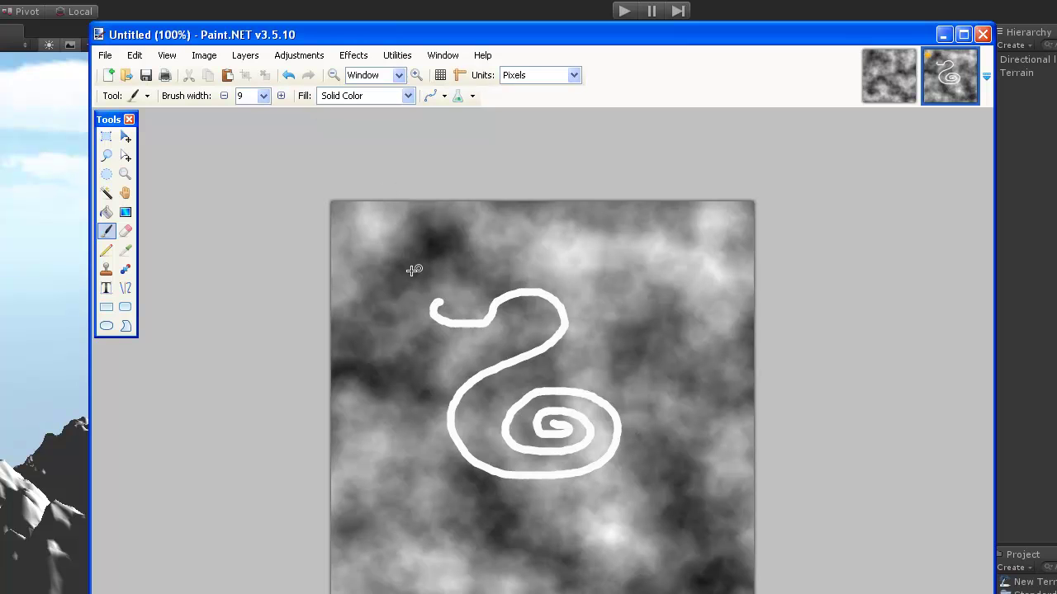
# - Start Save As in the C:\bmp2raw folder with BMP as the file type
pyautogui.click(105, 56)
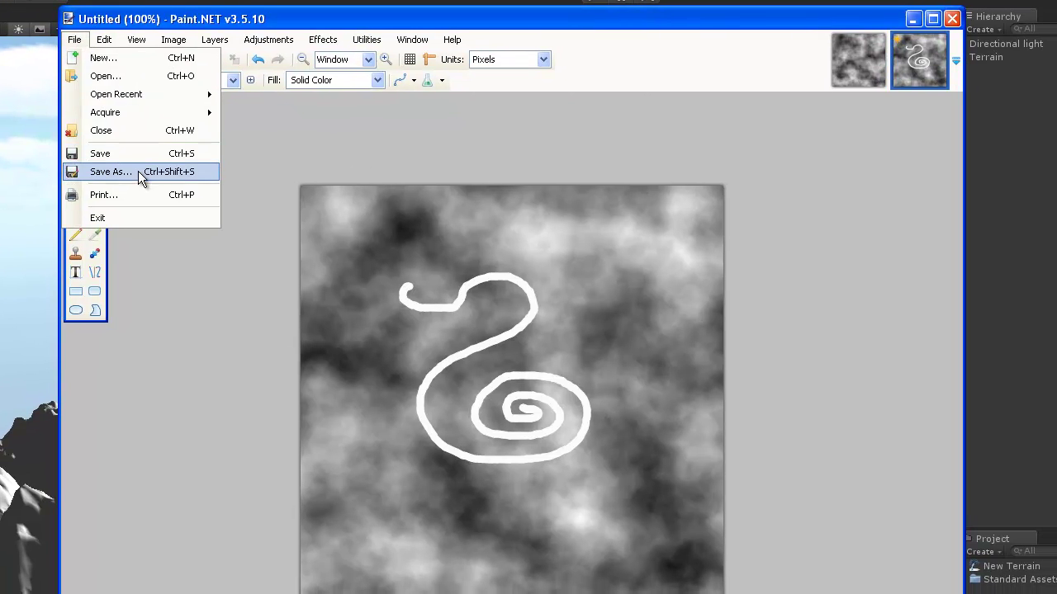
pyautogui.click(138, 171)
pyautogui.click(593, 159)
pyautogui.click(538, 225)
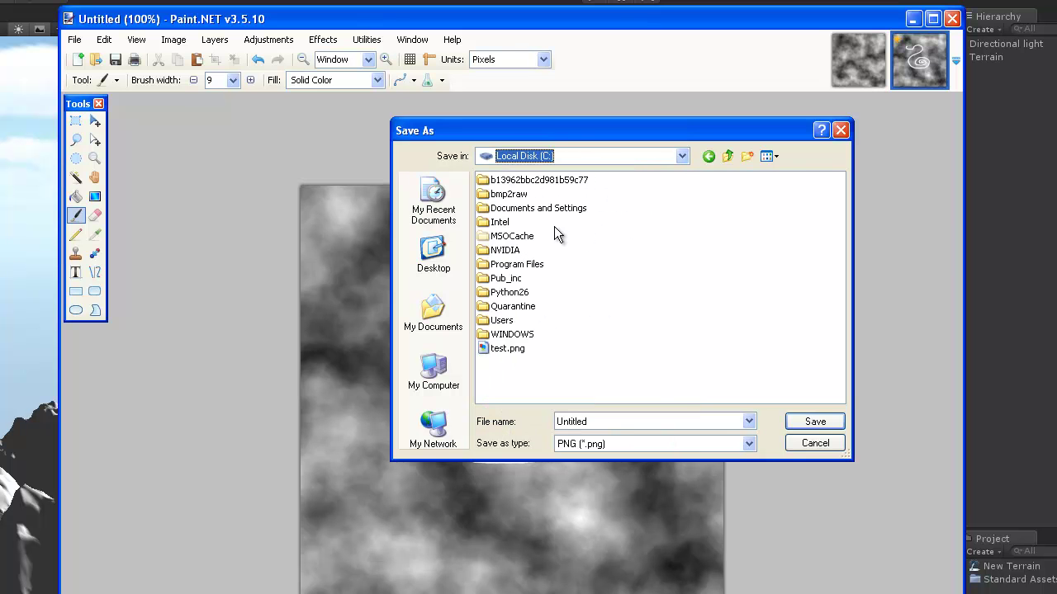
pyautogui.click(510, 196)
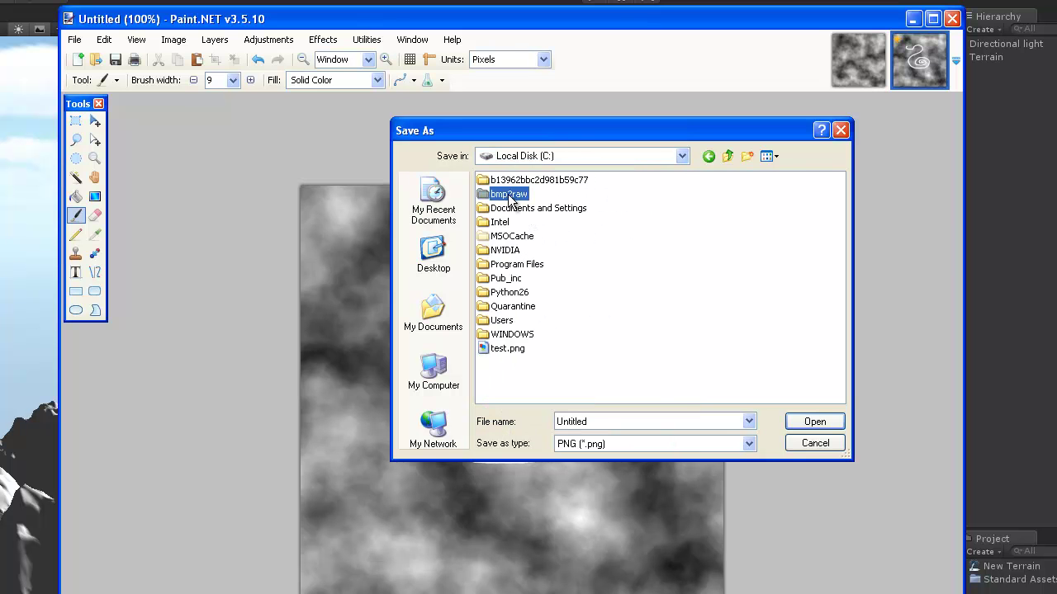
pyautogui.doubleClick(512, 198)
pyautogui.click(616, 422)
pyautogui.click(621, 444)
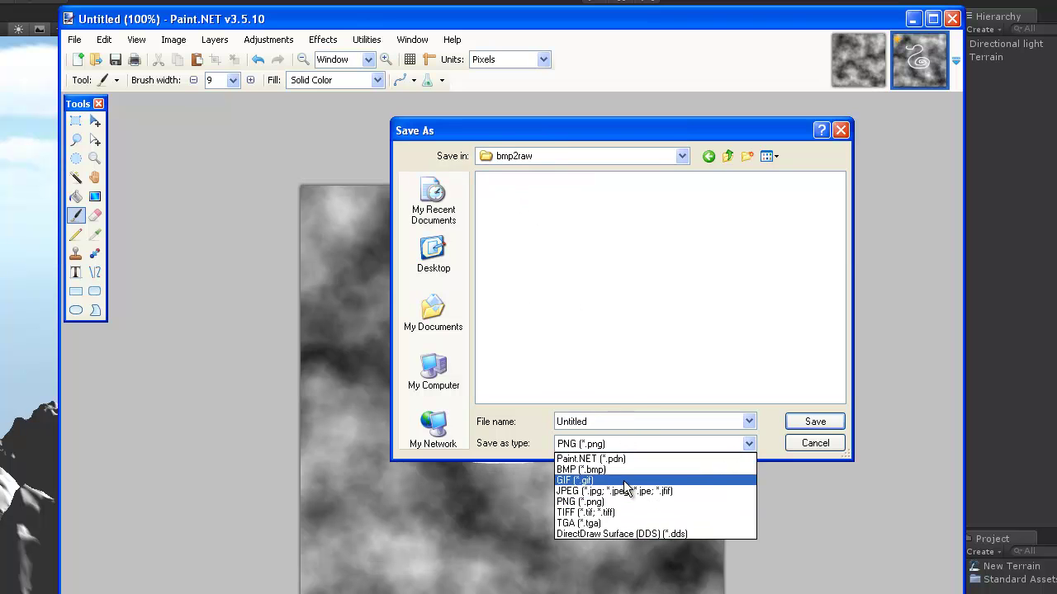
pyautogui.click(624, 480)
# - Name the file heightmap512.bmp and save it at 8-bit depth
pyautogui.click(609, 422)
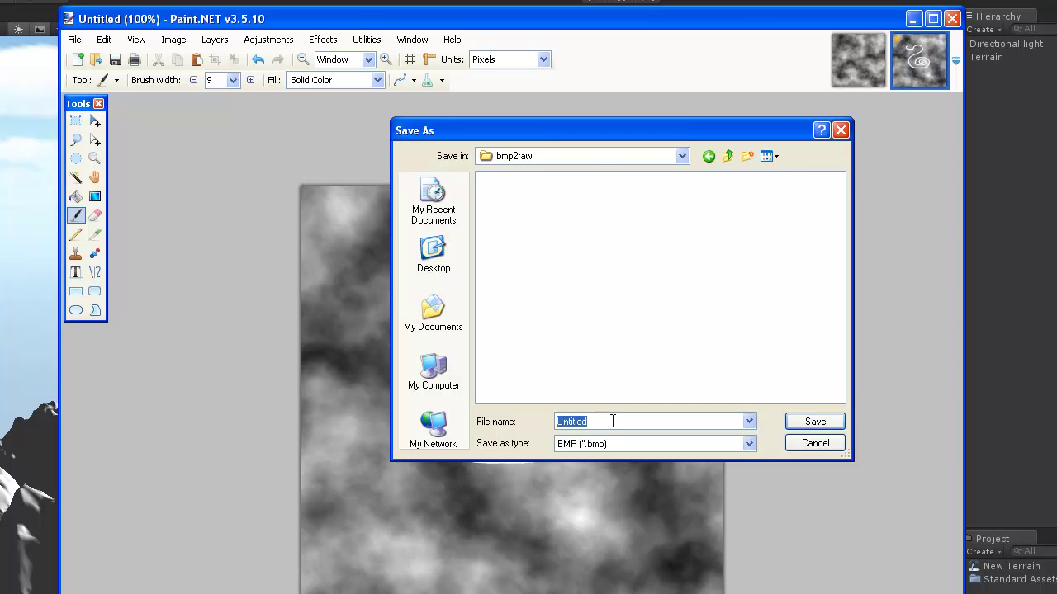
pyautogui.write('heightmap512')
pyautogui.click(813, 423)
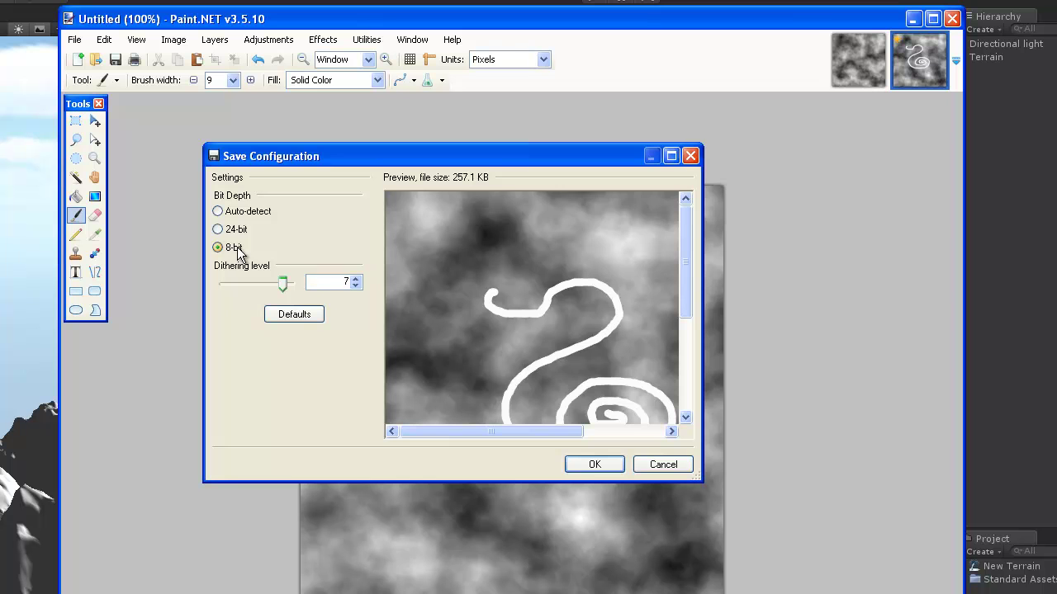
pyautogui.moveTo(689, 301); pyautogui.dragTo(685, 392)
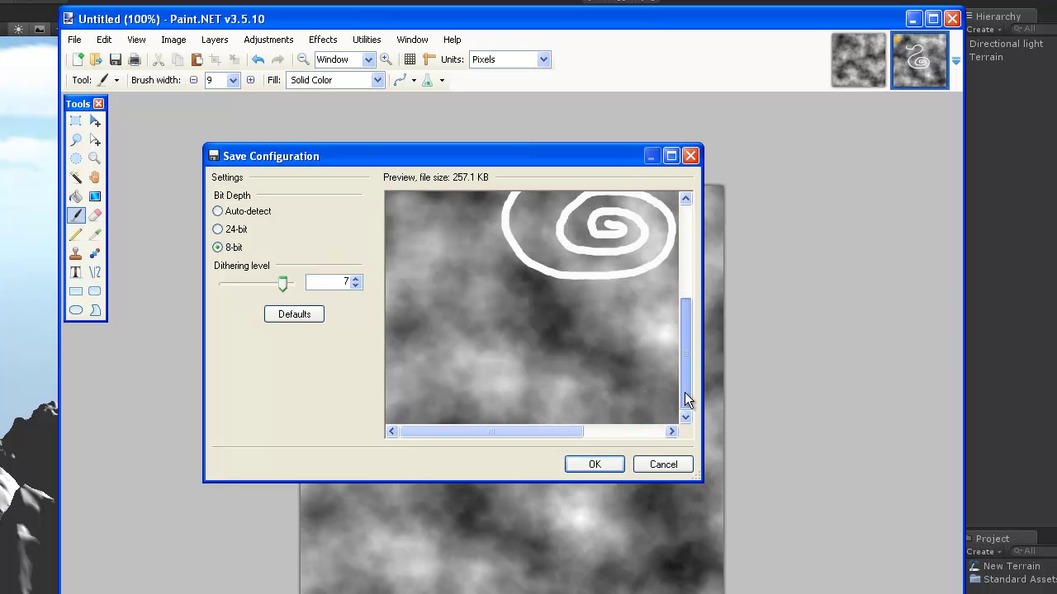
pyautogui.click(601, 467)
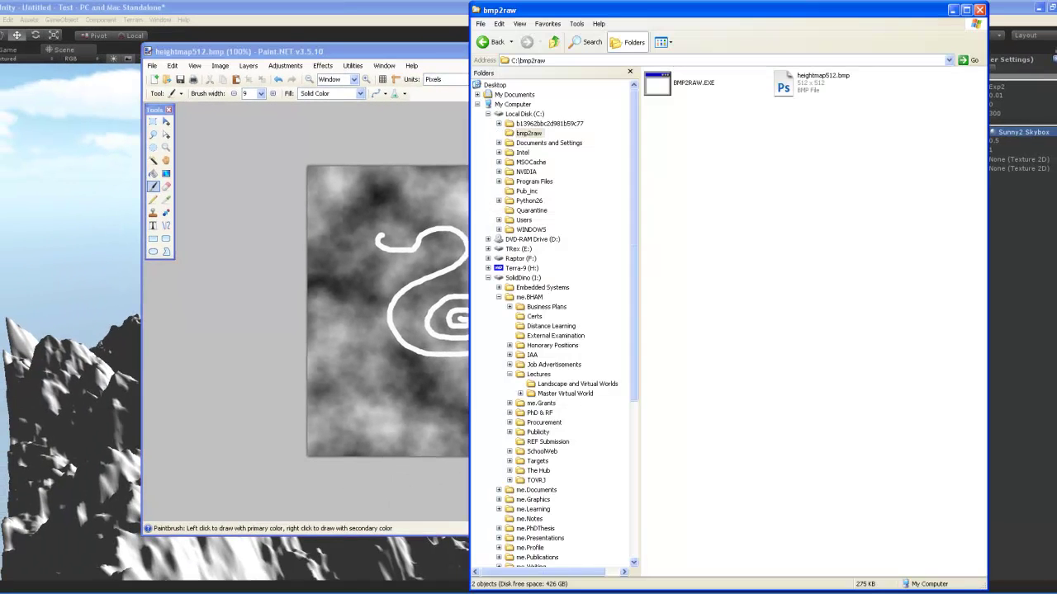
# - Select heightmap512.bmp in C:\bmp2raw to check its details, then deselect it
pyautogui.click(798, 89)
pyautogui.click(718, 117)
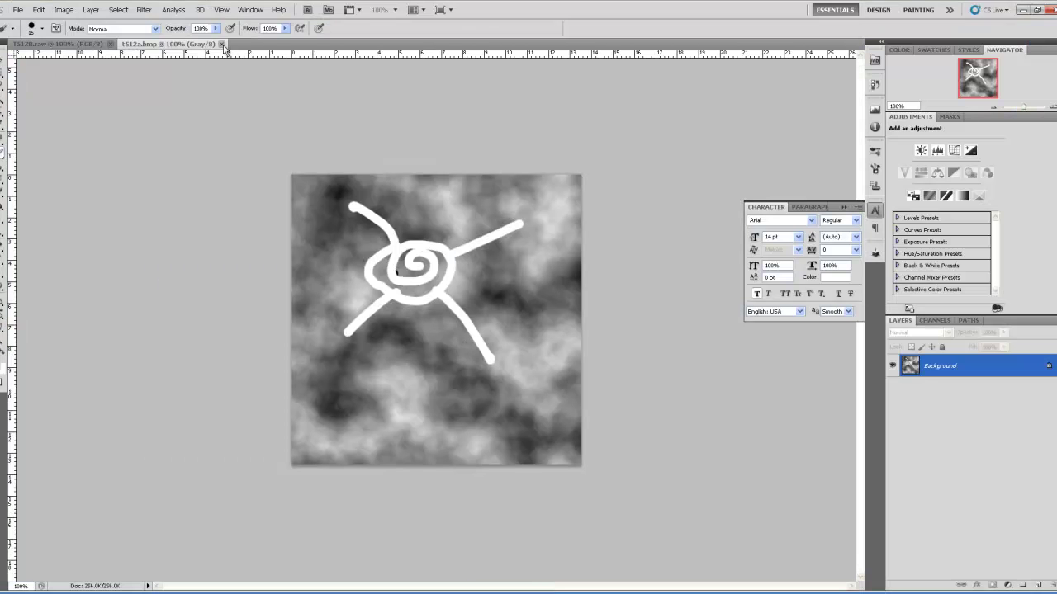
# - Close both open heightmap documents without saving changes
pyautogui.click(222, 44)
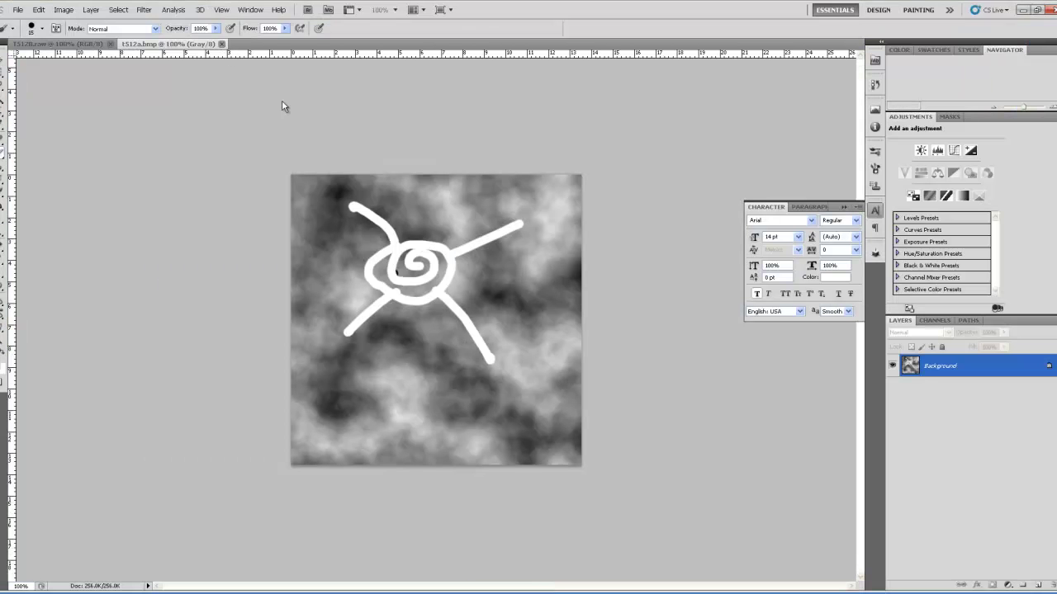
pyautogui.click(115, 45)
pyautogui.click(516, 229)
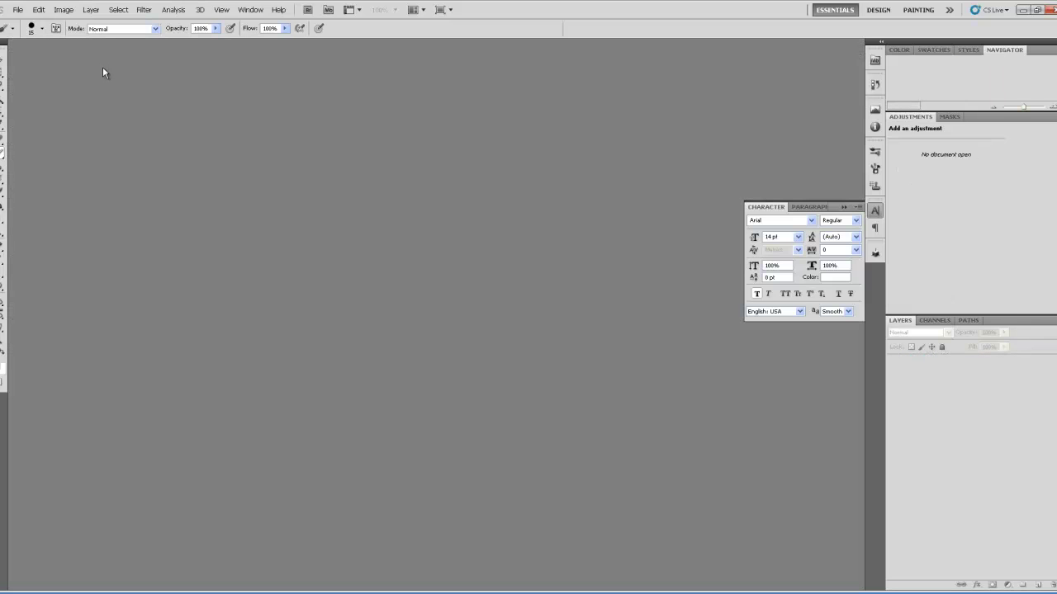
# - Create a new blank 512 × 512 Grayscale 8-bit image
pyautogui.click(17, 10)
pyautogui.click(28, 21)
pyautogui.click(499, 208)
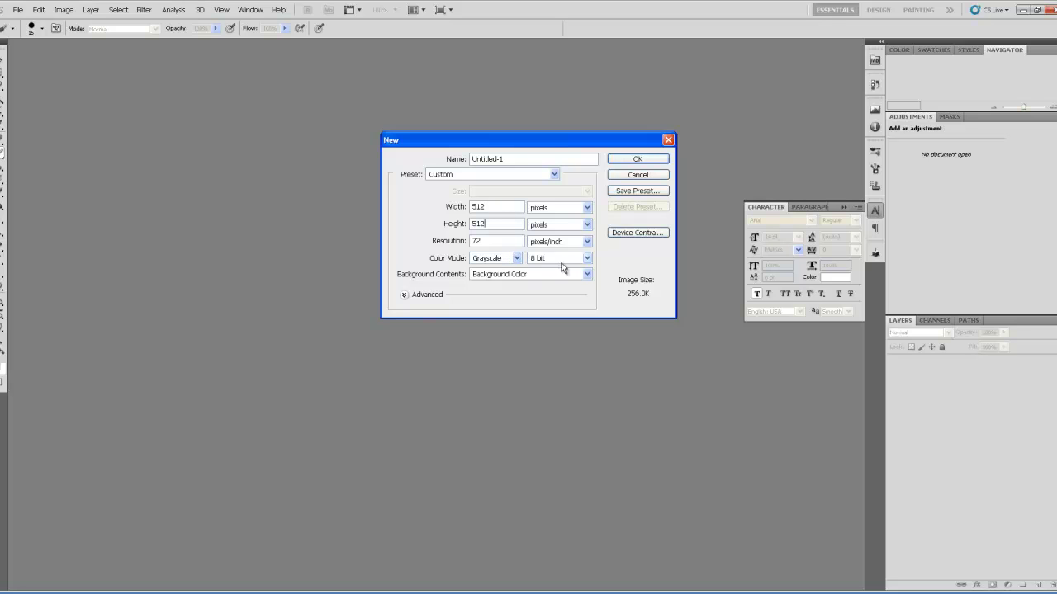
pyautogui.click(621, 160)
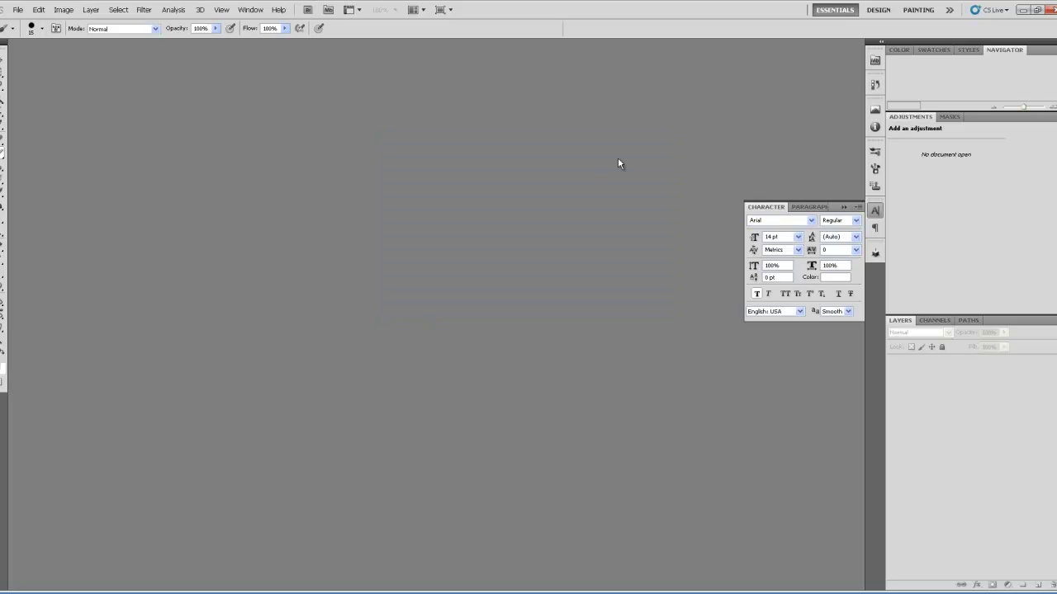
# - Render a Clouds filter pattern onto the blank canvas
pyautogui.click(138, 12)
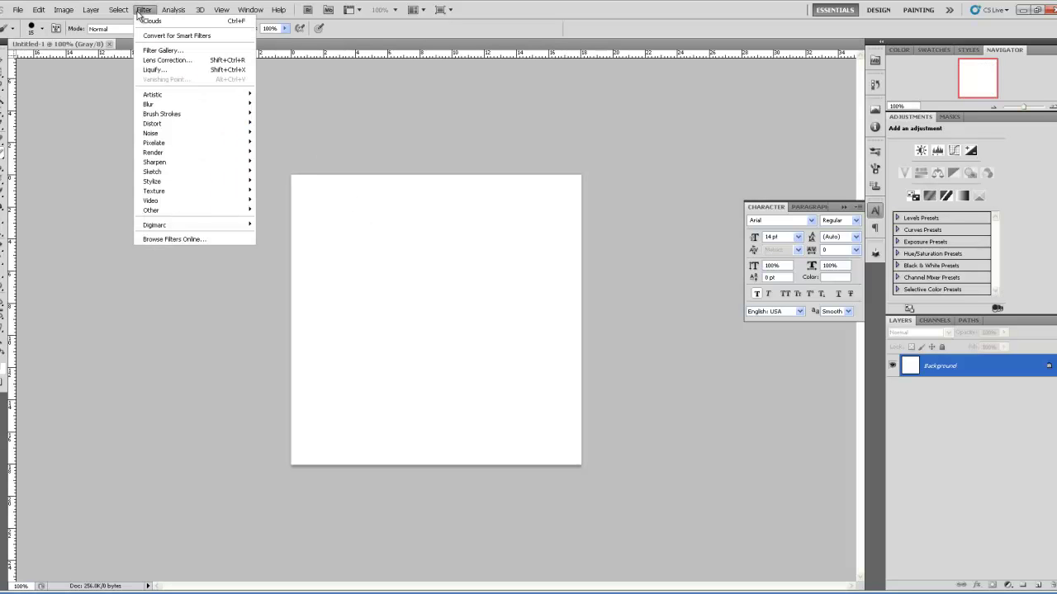
pyautogui.moveTo(188, 156)
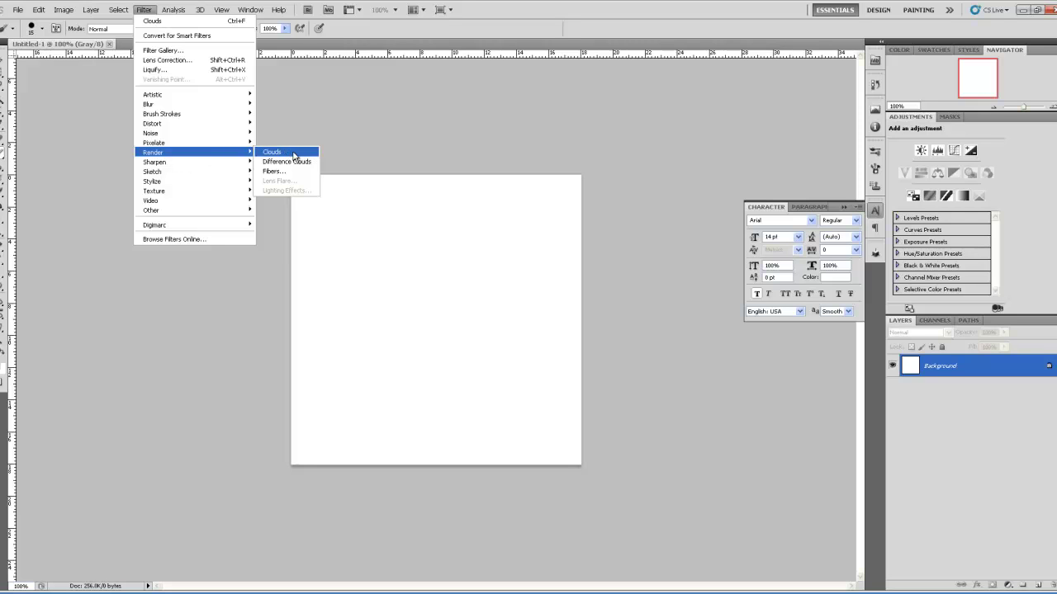
pyautogui.click(285, 154)
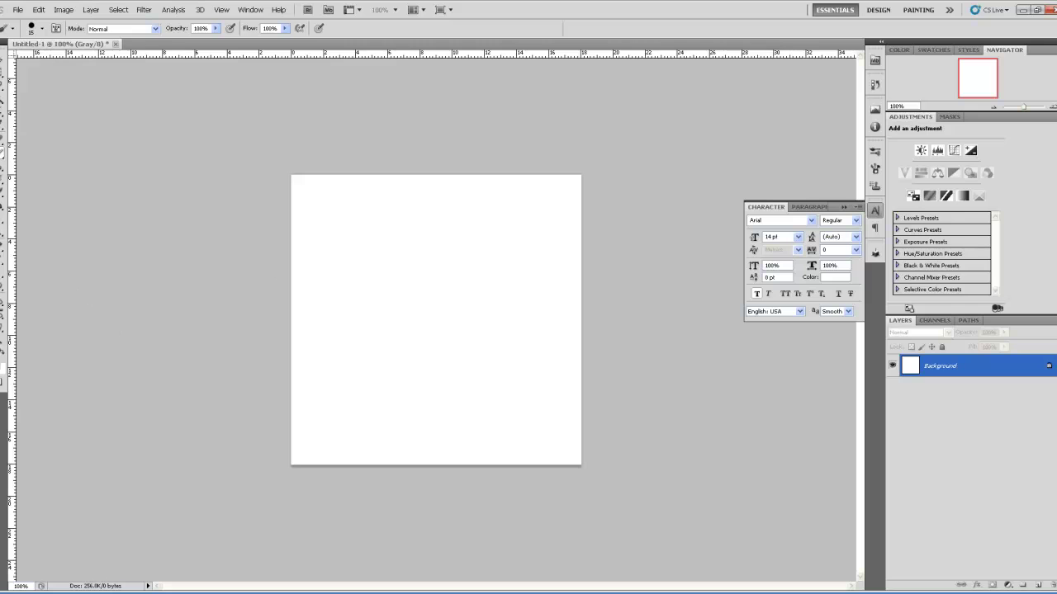
# - Set the background colour to black, re-render grey clouds, and brush a white spiral
pyautogui.click(4, 378)
pyautogui.moveTo(605, 373); pyautogui.dragTo(781, 474)
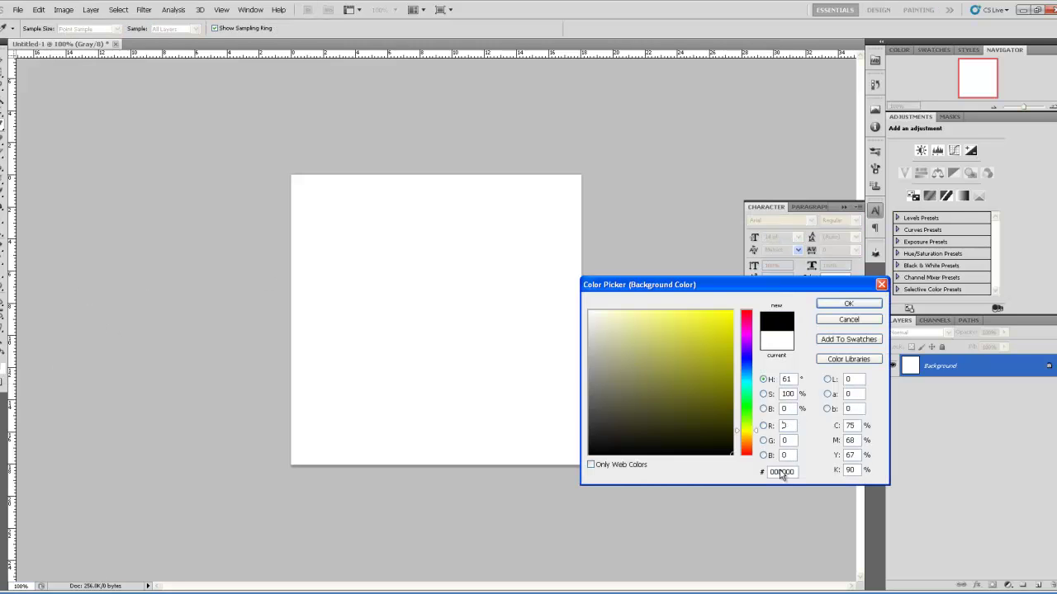
pyautogui.click(828, 310)
pyautogui.click(143, 10)
pyautogui.click(272, 153)
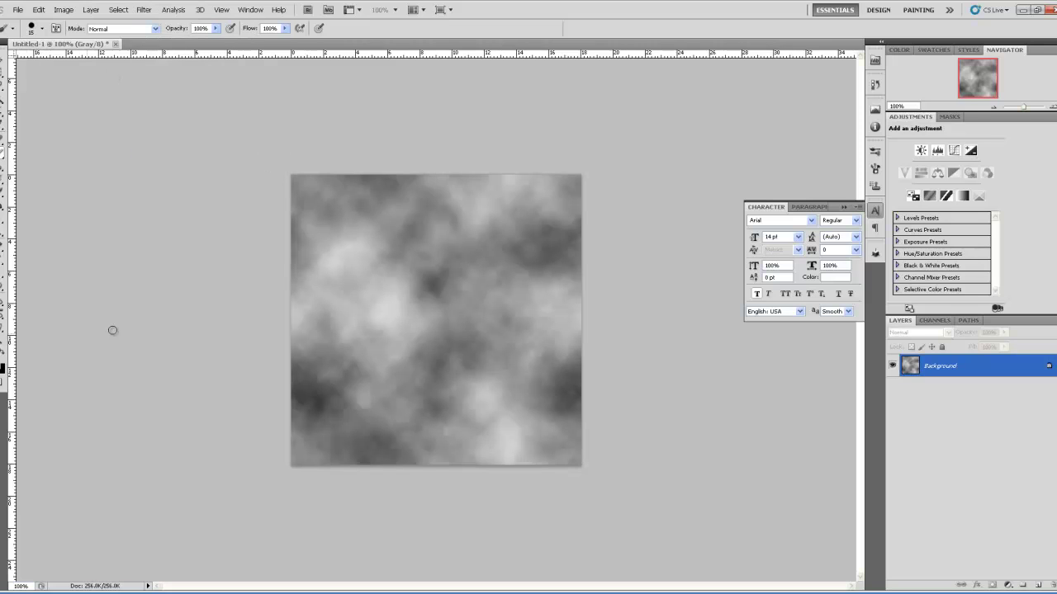
pyautogui.moveTo(435, 232)
pyautogui.mouseDown()
pyautogui.moveTo(388, 248)
pyautogui.moveTo(371, 293)
pyautogui.moveTo(404, 361)
pyautogui.moveTo(479, 368)
pyautogui.moveTo(507, 269)
pyautogui.moveTo(438, 263)
pyautogui.moveTo(426, 322)
pyautogui.moveTo(473, 311)
pyautogui.moveTo(446, 304)
pyautogui.mouseUp()
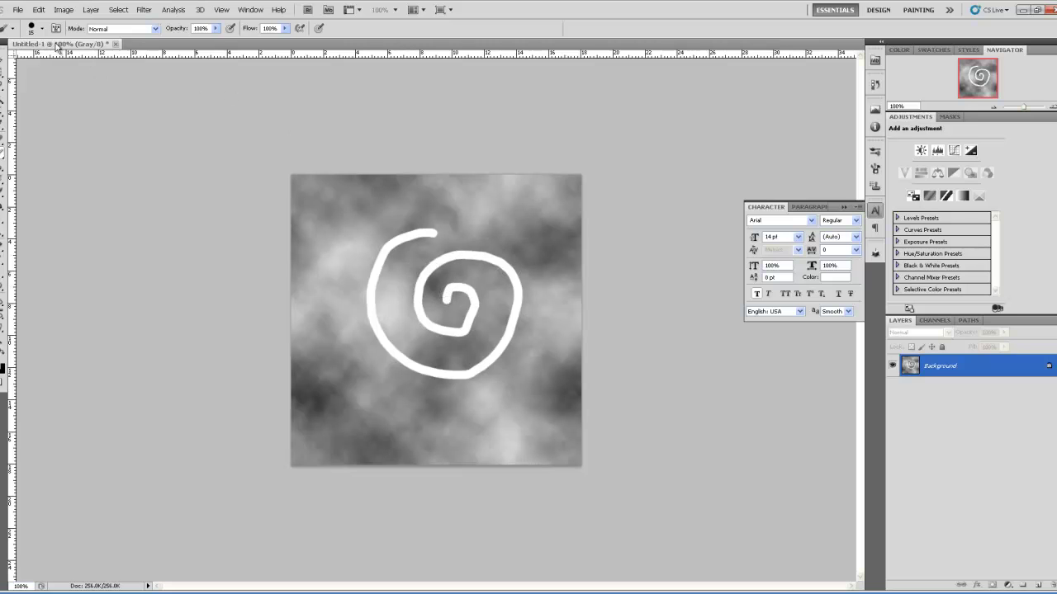
pyautogui.click(17, 9)
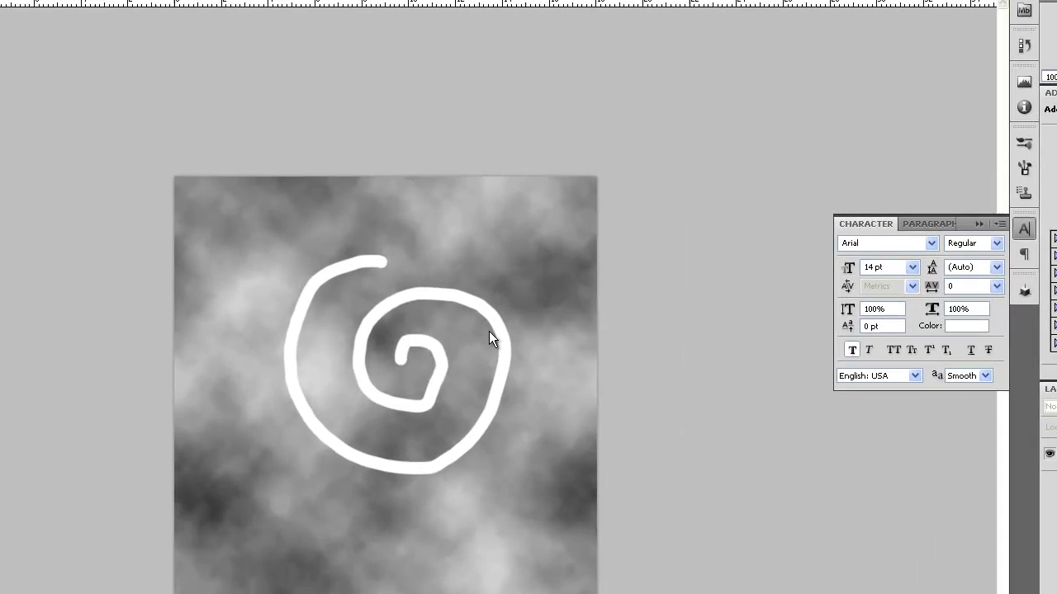
# - Save the image into C:\bmp2raw as hm512.bmp, accepting 8-bit Windows BMP options
pyautogui.hotkey('ctrl', 'shift', 's')
pyautogui.click(500, 75)
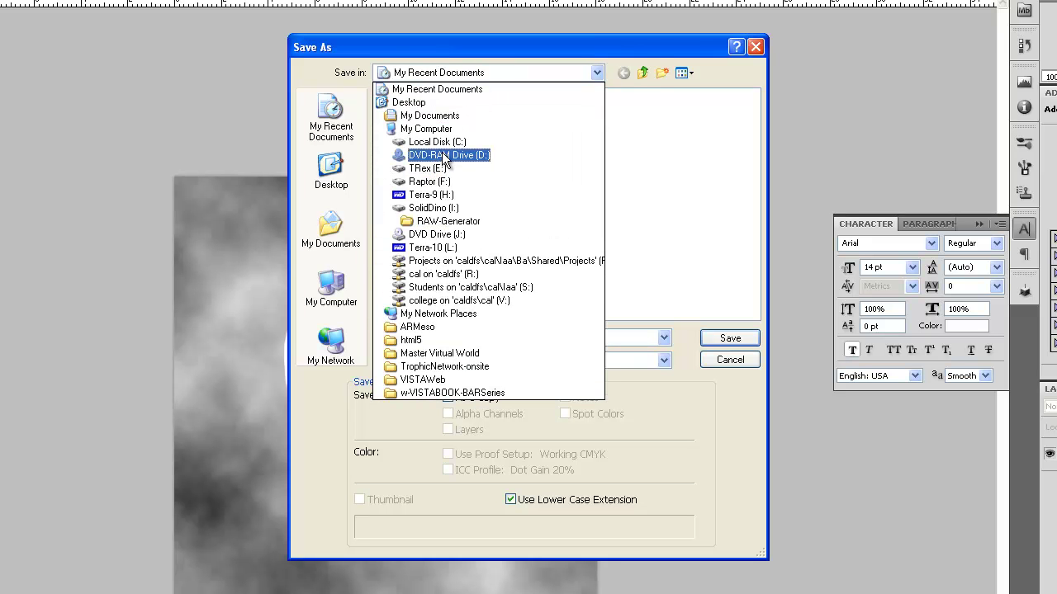
pyautogui.click(437, 142)
pyautogui.doubleClick(407, 110)
pyautogui.click(432, 97)
pyautogui.doubleClick(514, 338)
pyautogui.moveTo(496, 337); pyautogui.dragTo(420, 337)
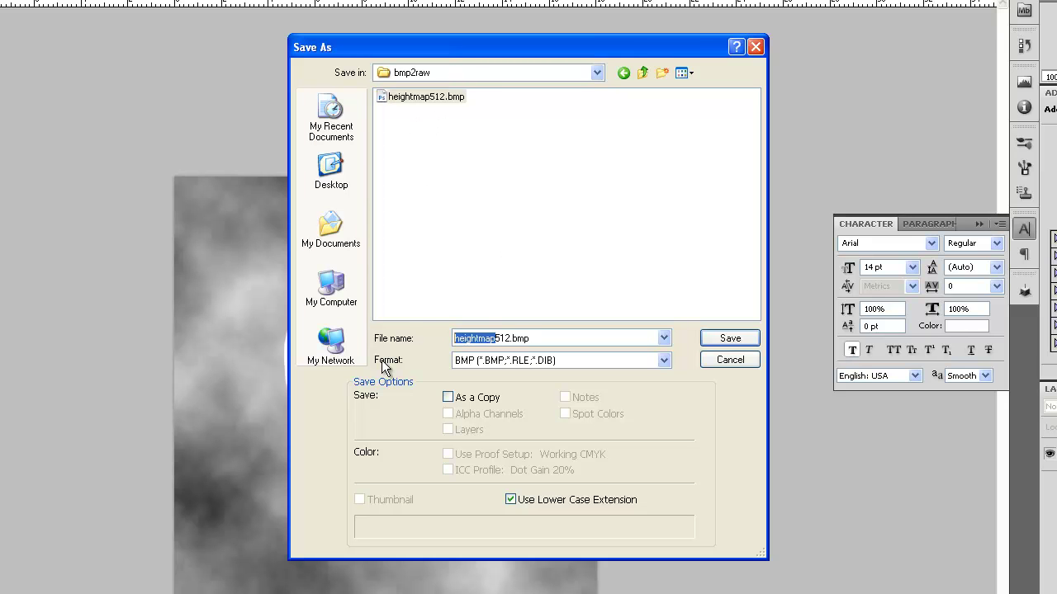
pyautogui.write('h')
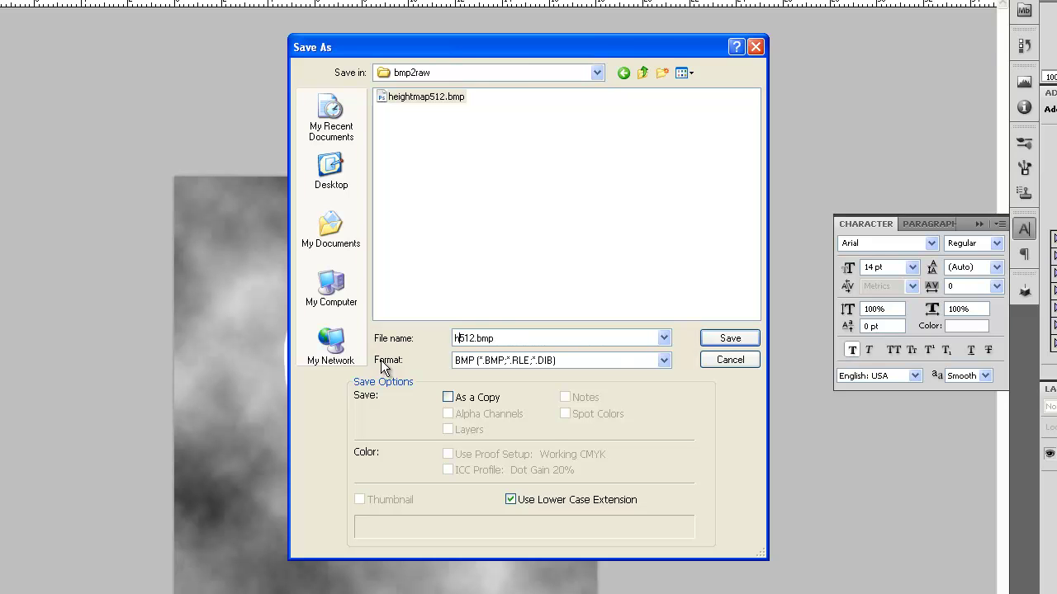
pyautogui.write('m')
pyautogui.click(728, 339)
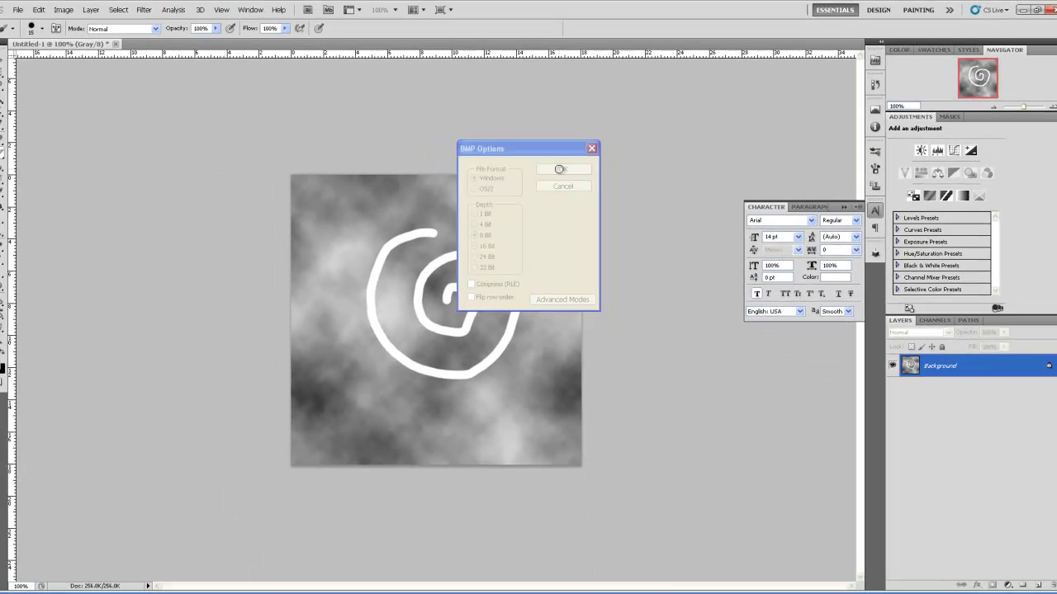
pyautogui.click(571, 168)
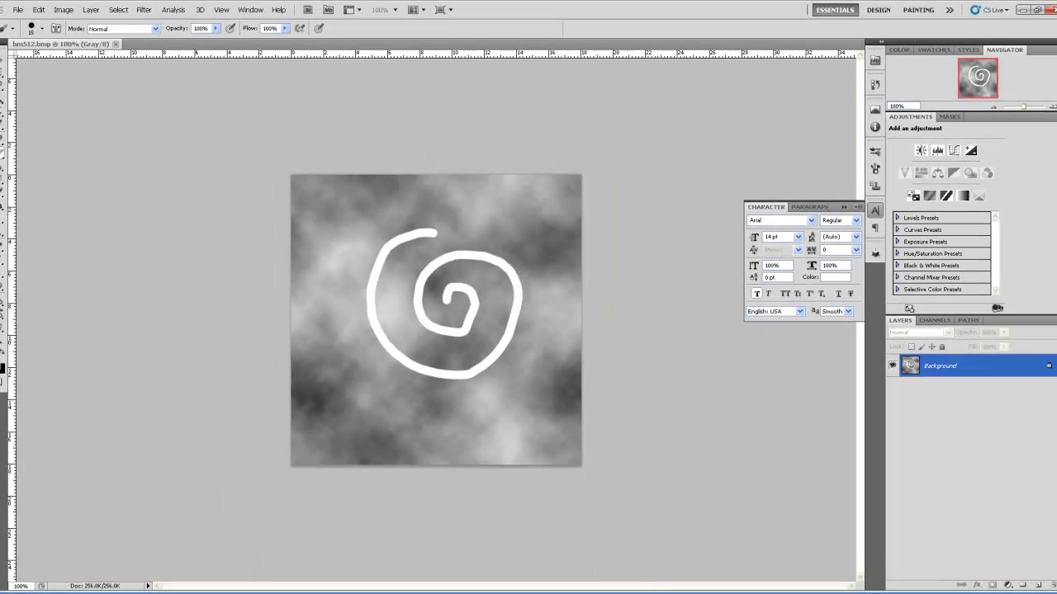
# - Bring the C:\bmp2raw Explorer window forward and open the Run dialog
pyautogui.hotkey('alt', 'Tab')
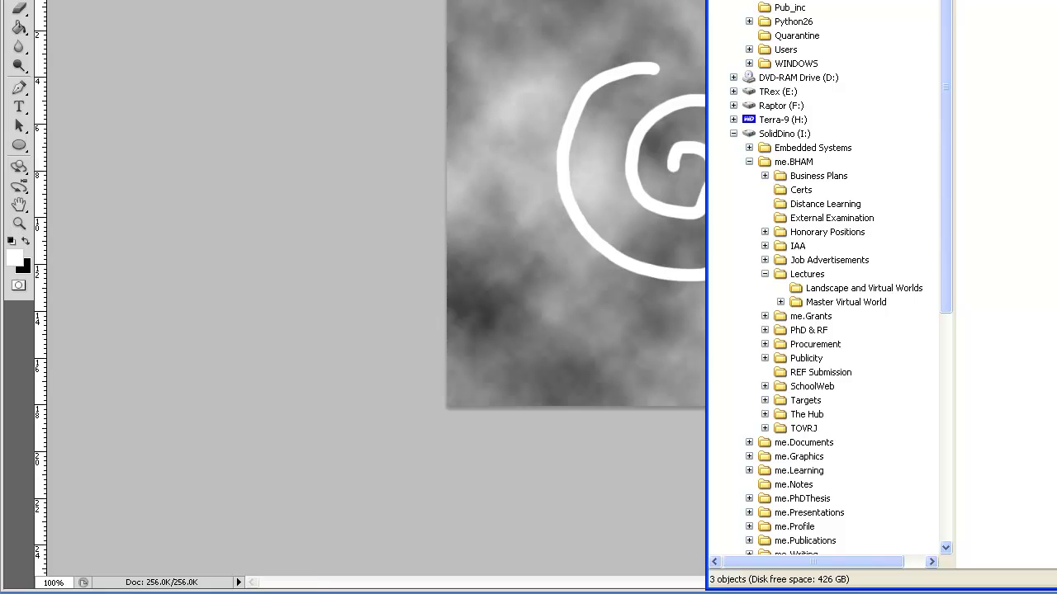
pyautogui.press('super')
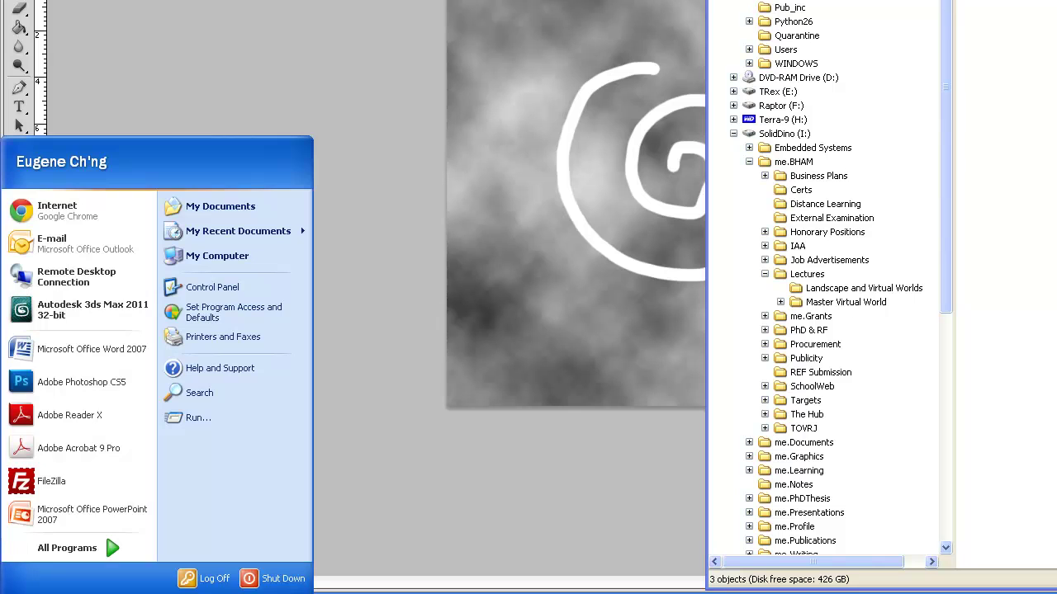
pyautogui.click(213, 417)
# - Launch cmd from the Run dialog and move the console window aside
pyautogui.write('cmd')
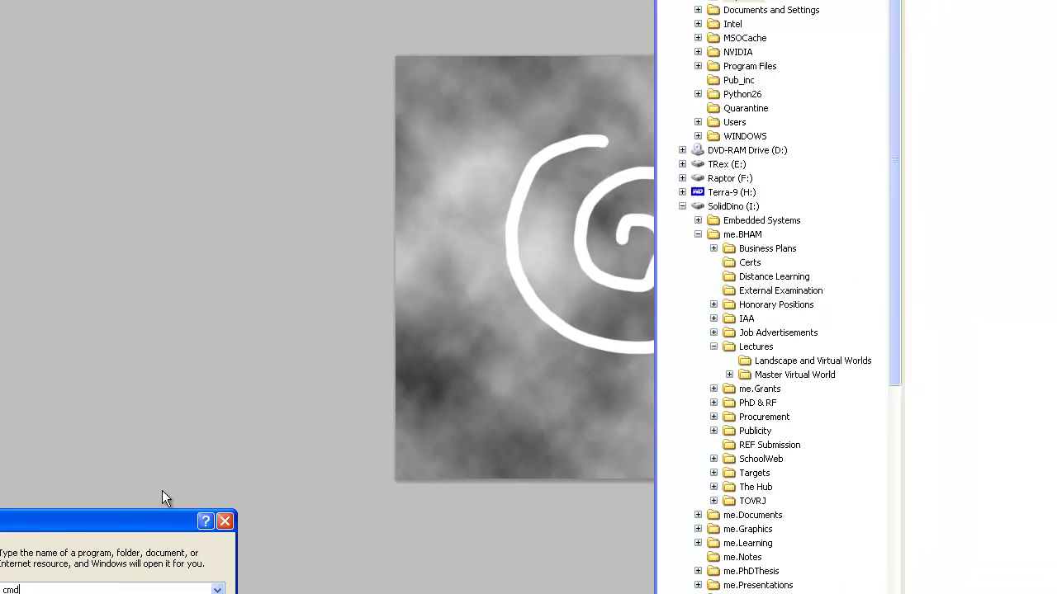
pyautogui.press('Return')
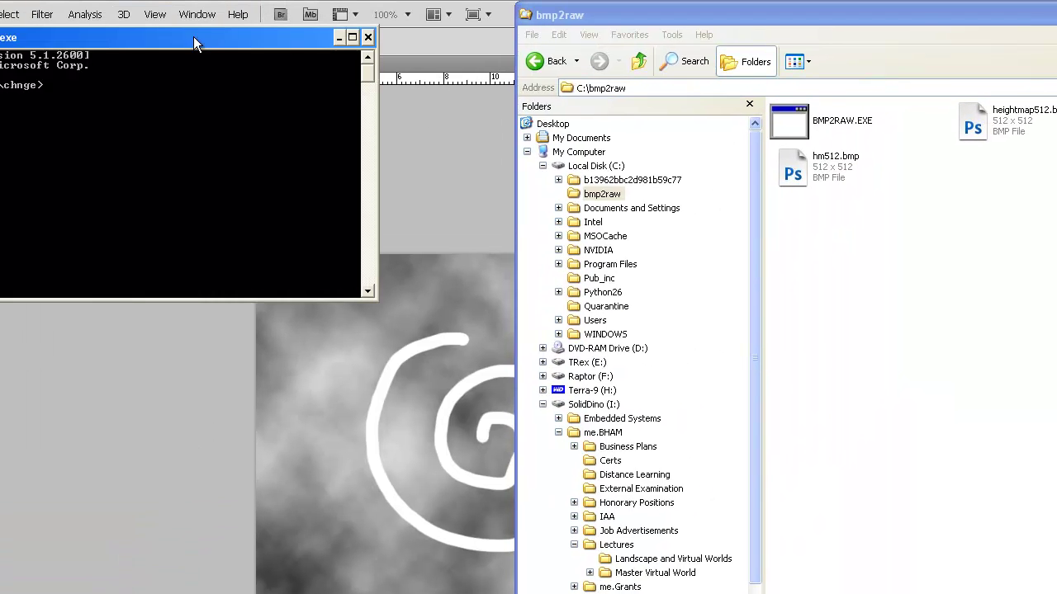
pyautogui.moveTo(193, 37); pyautogui.dragTo(864, 358)
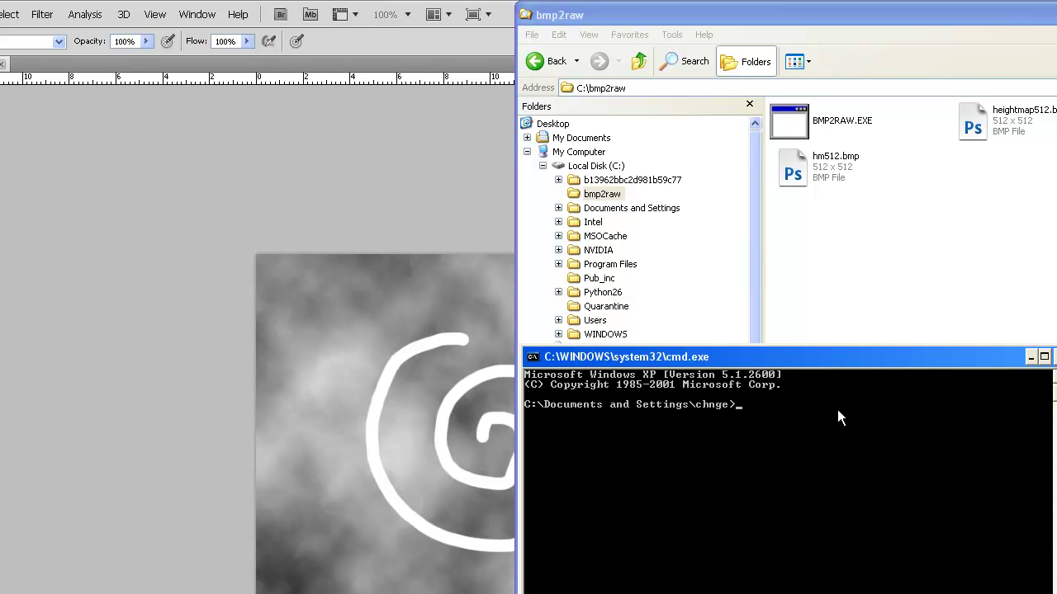
# - Switch to drive C:, climb to the root with cd .. twice, and list it with dir
pyautogui.write('c:')
pyautogui.press('Return')
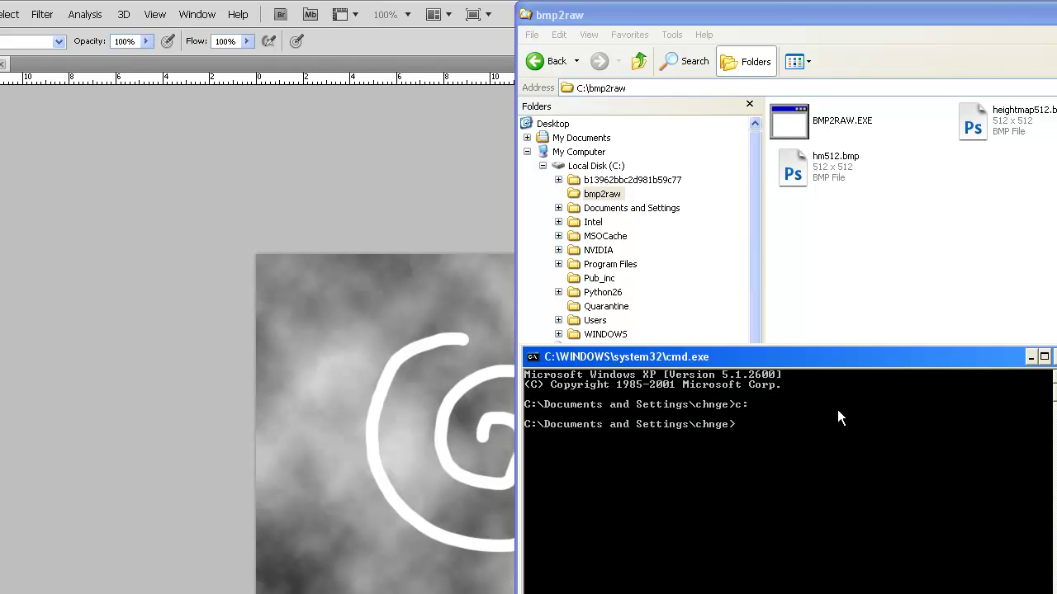
pyautogui.write('cd')
pyautogui.press('BackSpace')
pyautogui.write(':/')
pyautogui.press('Return')
pyautogui.write('cd ..')
pyautogui.press('Return')
pyautogui.write('cd ..')
pyautogui.press('Return')
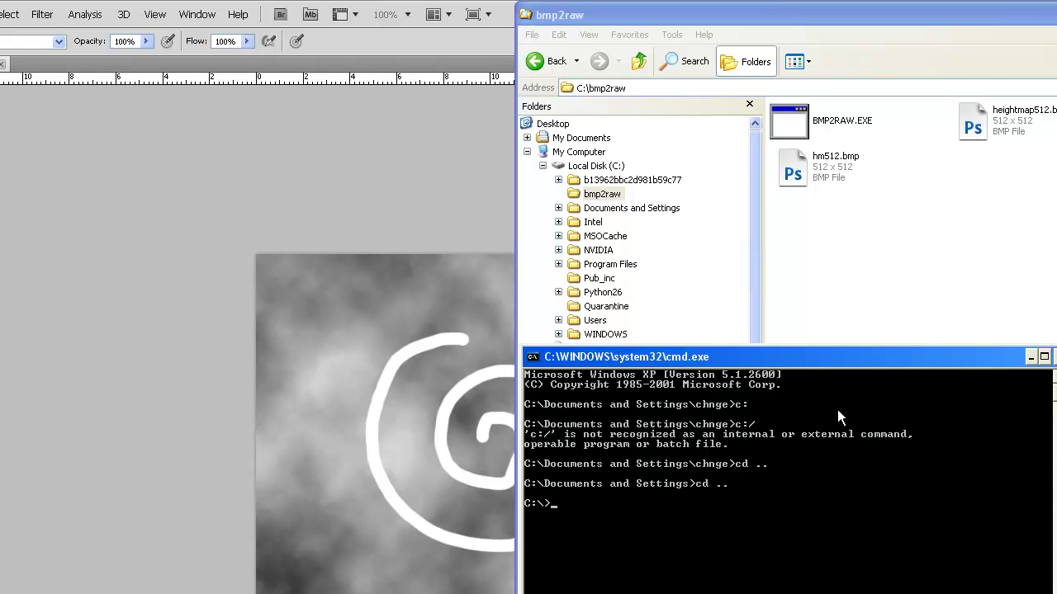
pyautogui.write('dir')
pyautogui.press('Return')
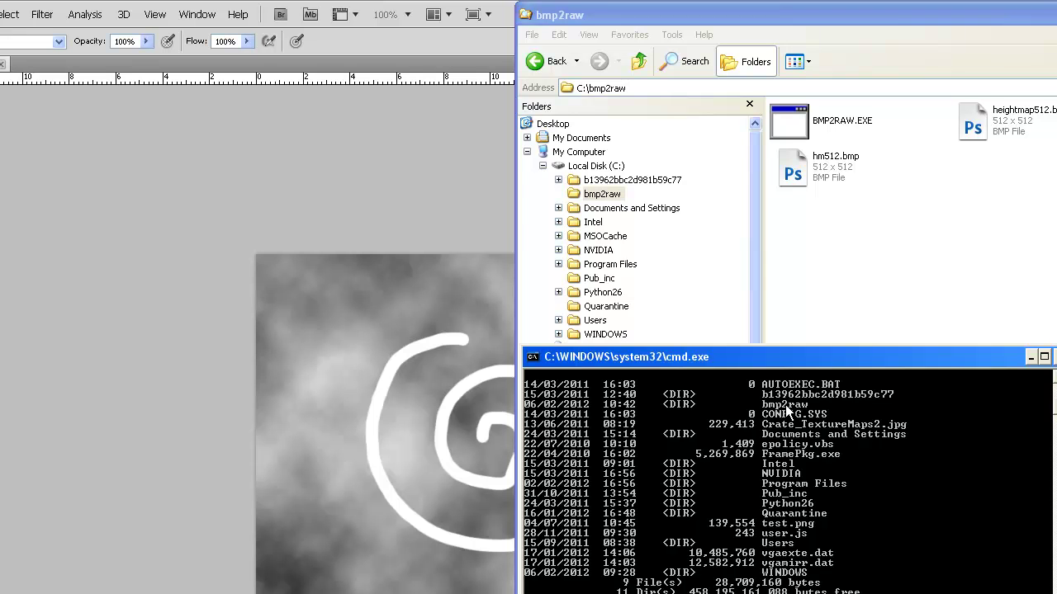
# - Enter bmp2raw, list its files with dir, and make the console window taller
pyautogui.write('cd bmp2raw')
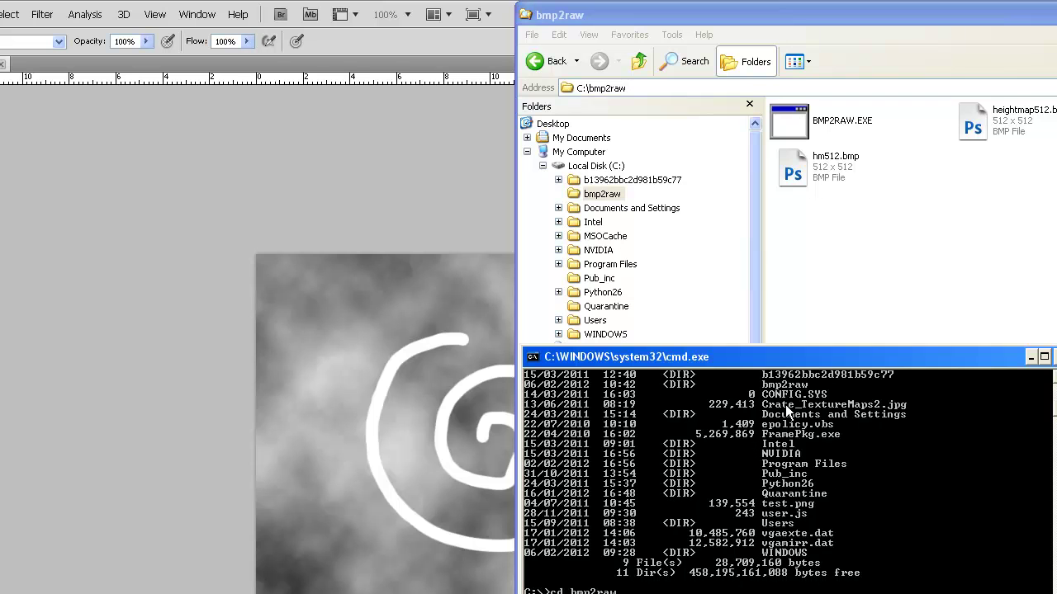
pyautogui.press('Return')
pyautogui.write('dir')
pyautogui.press('Return')
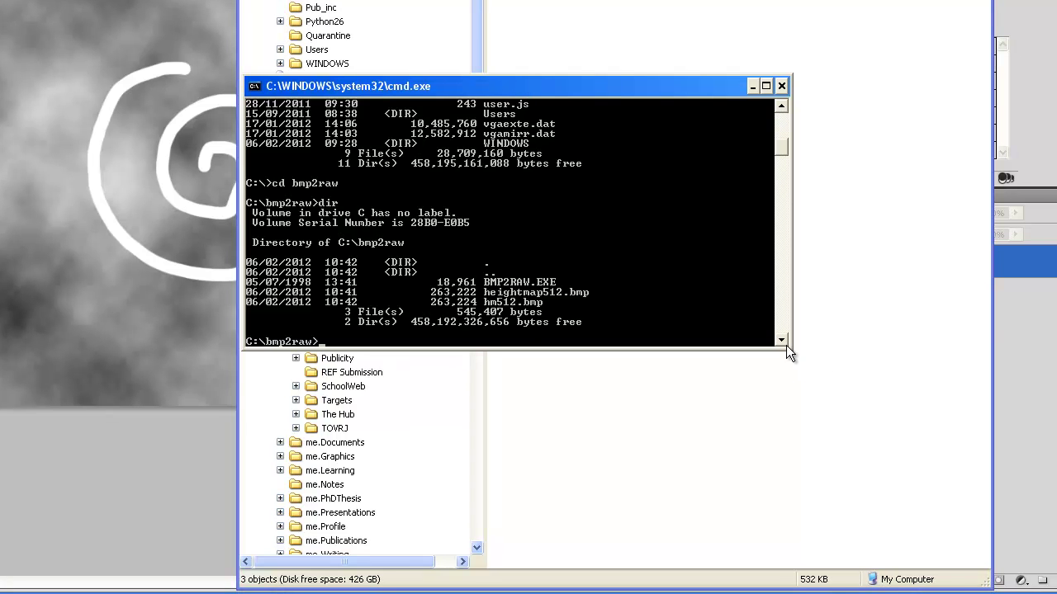
pyautogui.moveTo(786, 346); pyautogui.dragTo(864, 526)
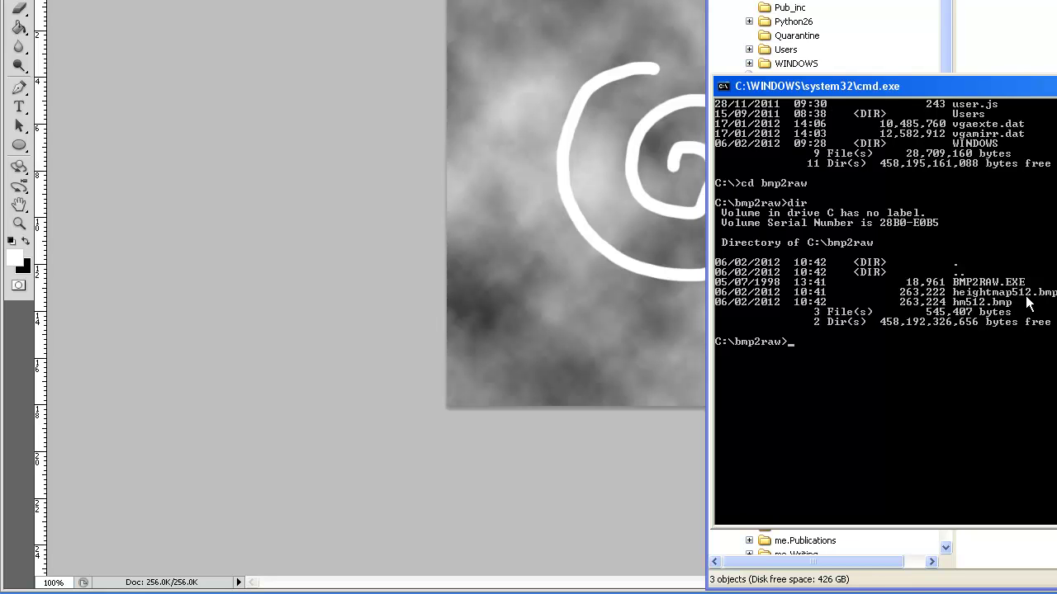
# - Open a second Command Prompt from All Programs
pyautogui.press('super')
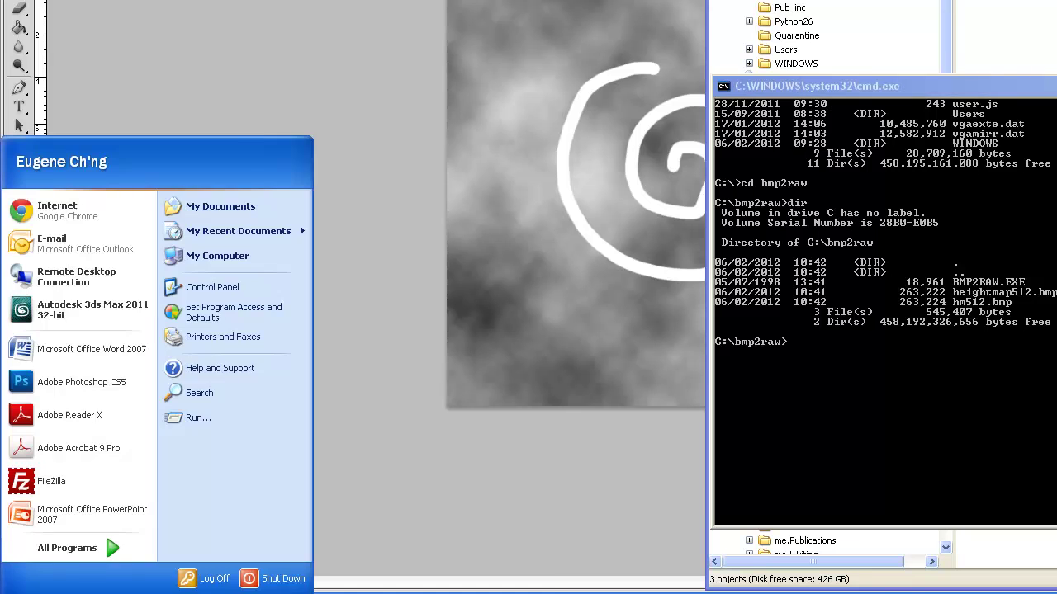
pyautogui.click(91, 549)
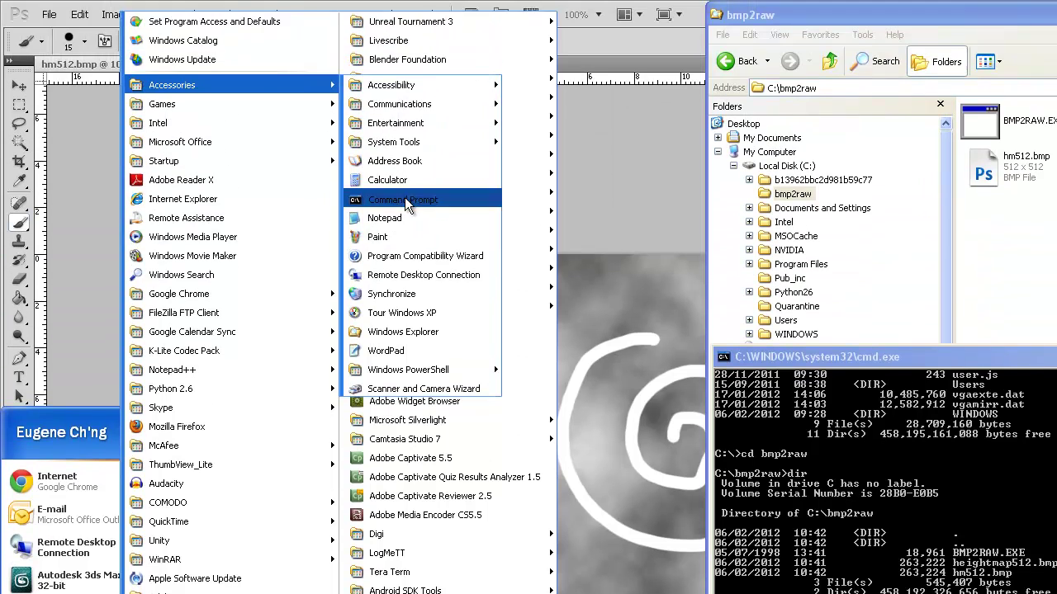
pyautogui.click(404, 197)
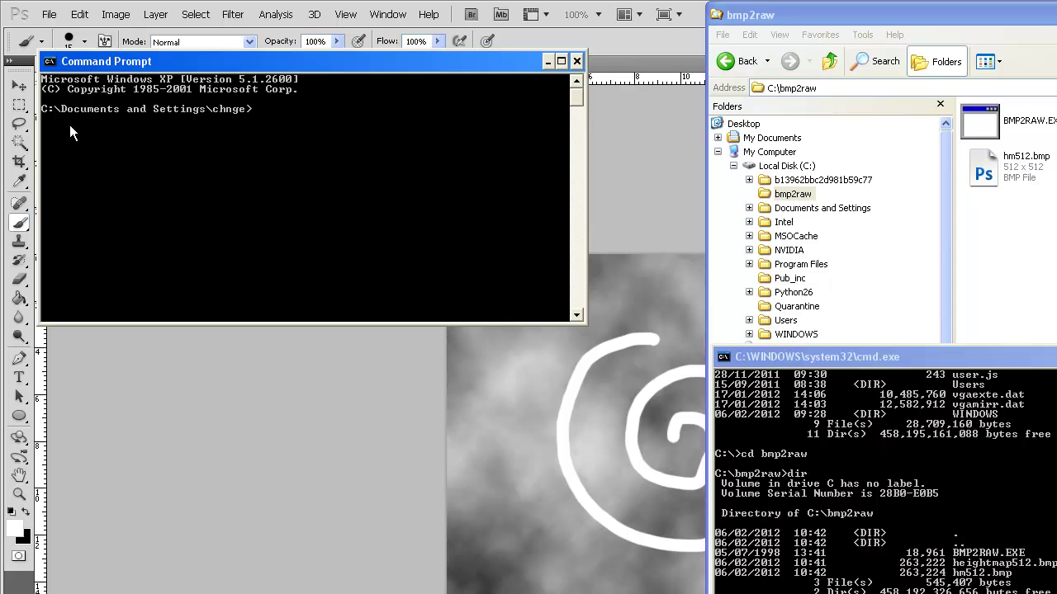
# - Move the new console up to C:\ with cd commands, then return to the bmp2raw console
pyautogui.write('cd..')
pyautogui.press('Return')
pyautogui.write('cd ..')
pyautogui.press('Return')
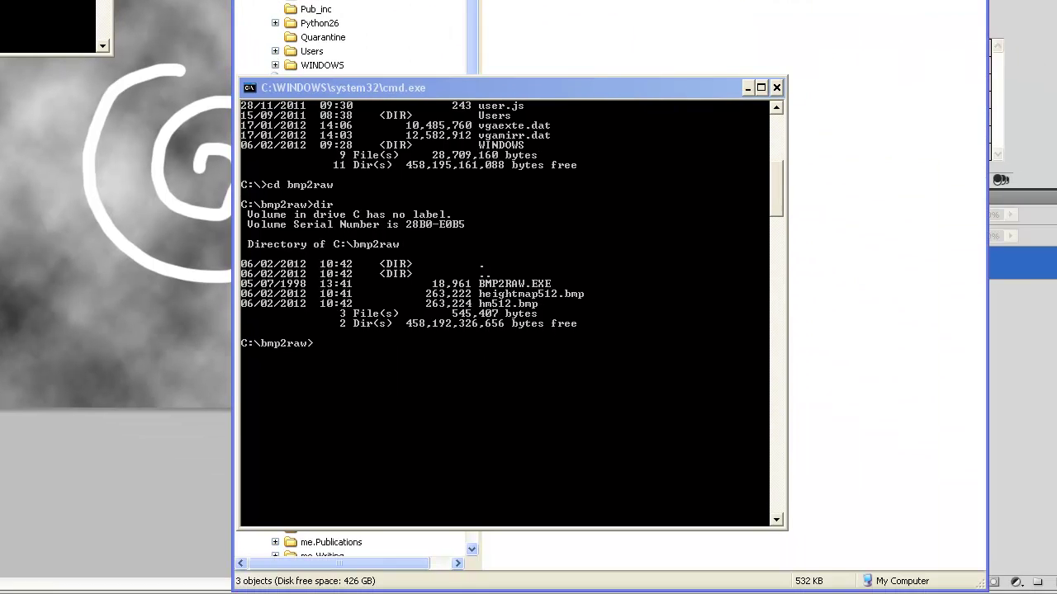
pyautogui.click(892, 492)
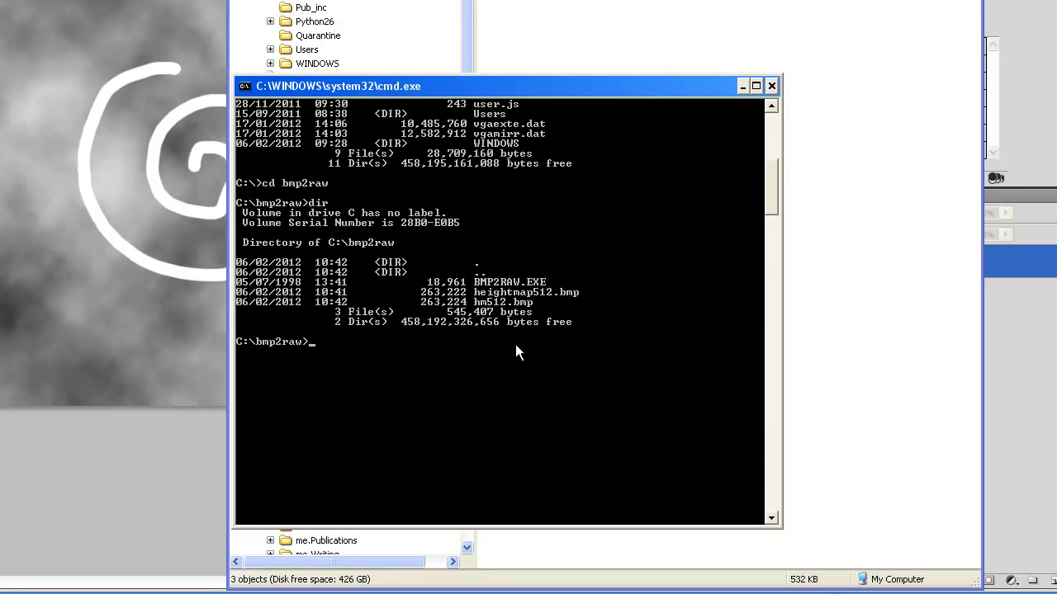
# - Enter a bmp2raw heightmap512 command, Tab-completing the name and removing its .bmp extension
pyautogui.write('bmp2raw height')
pyautogui.press('Tab')
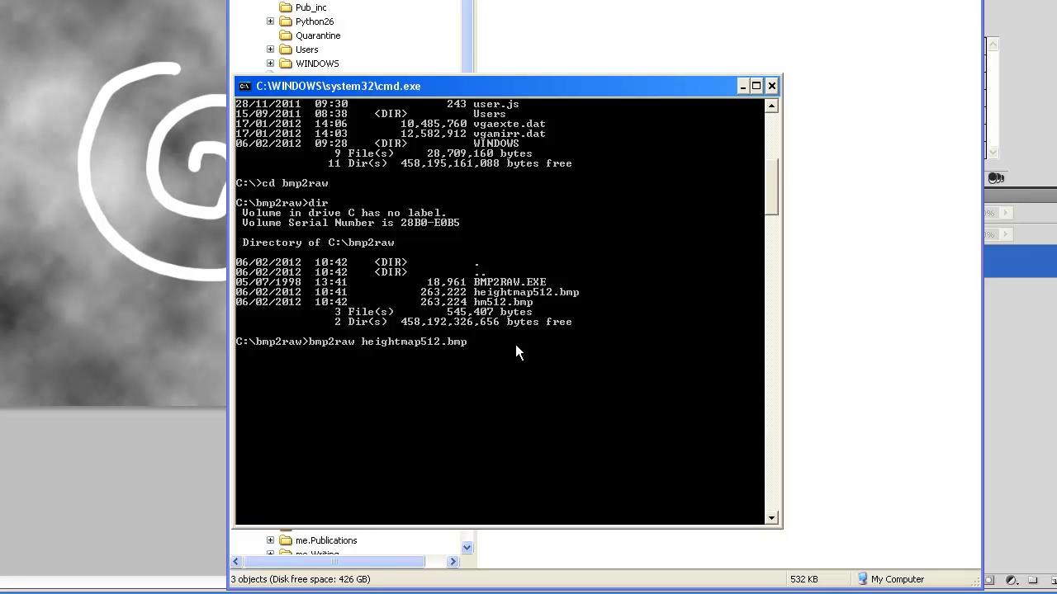
pyautogui.press('BackSpace')
pyautogui.press('BackSpace')
pyautogui.press('BackSpace')
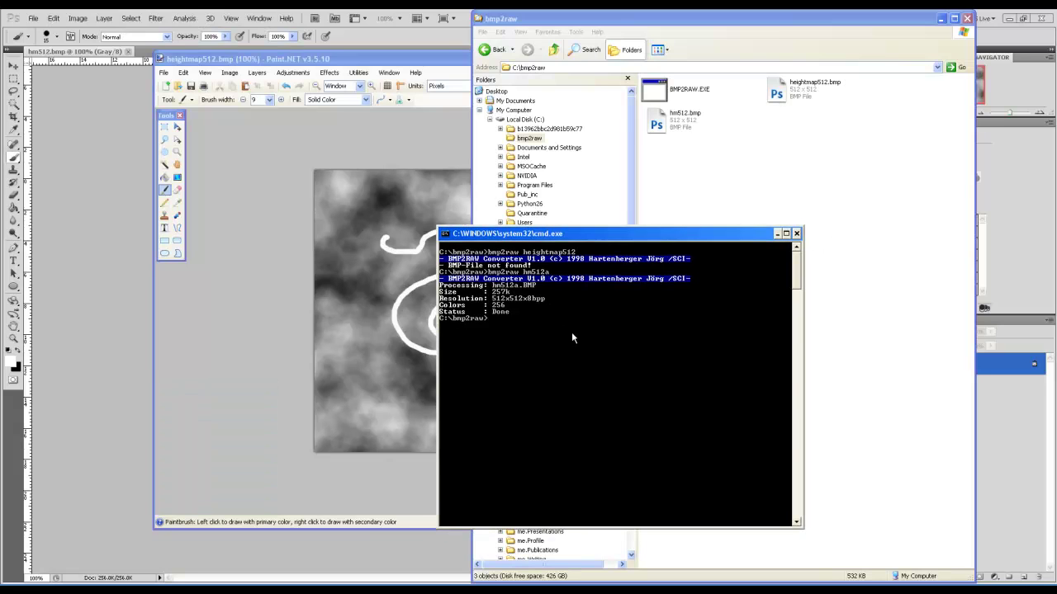
# - Rerun the heightmap512 conversion, then rename heightmap512.bmp to hm512a.bmp
pyautogui.press('Up')
pyautogui.press('Up')
pyautogui.press('Return')
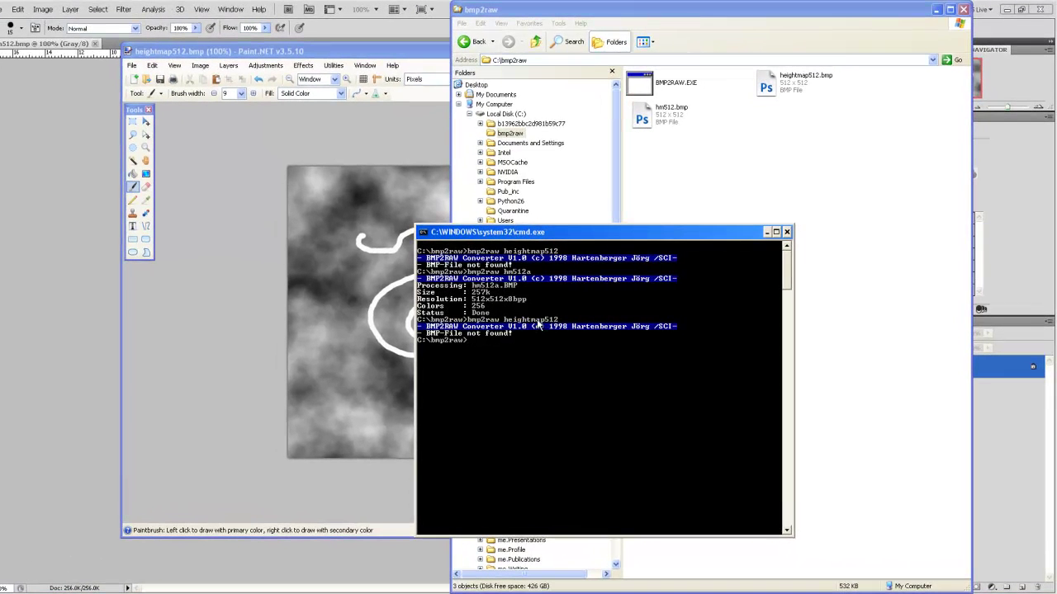
pyautogui.click(806, 94)
pyautogui.click(809, 80)
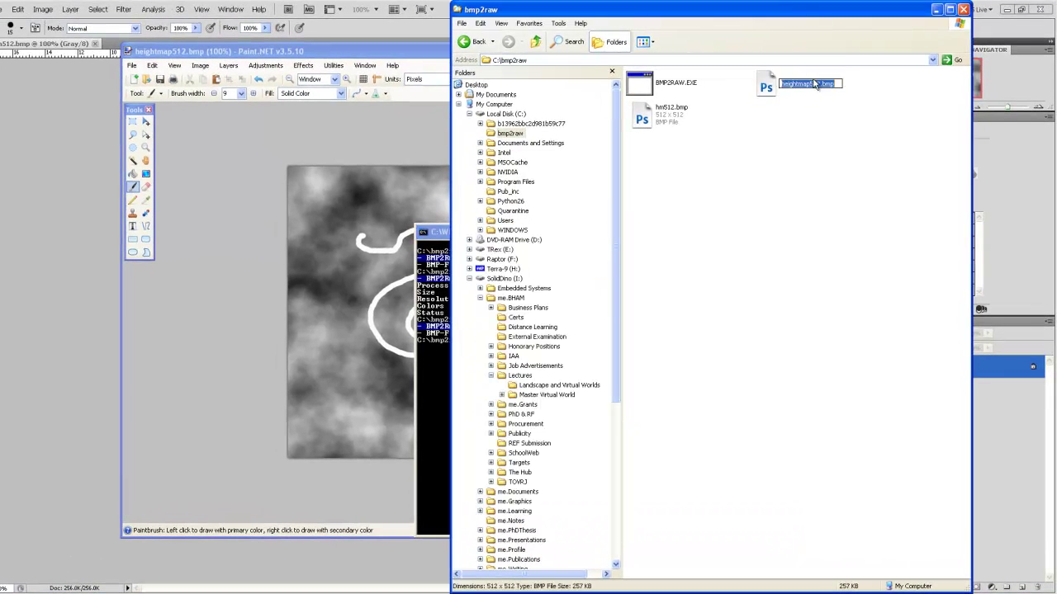
pyautogui.write('hm512.bmp')
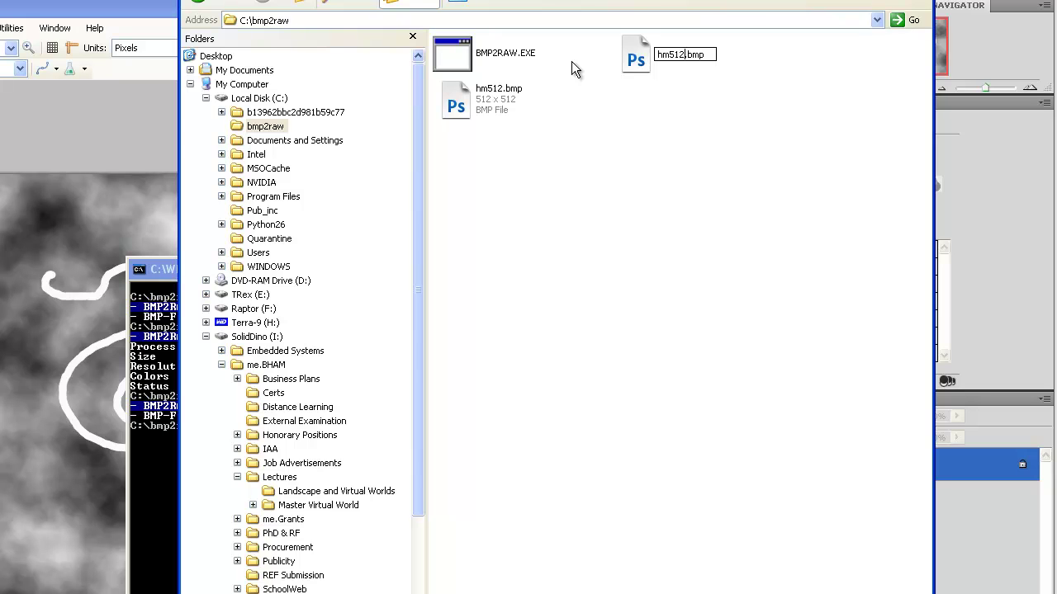
pyautogui.write('a')
pyautogui.press('Return')
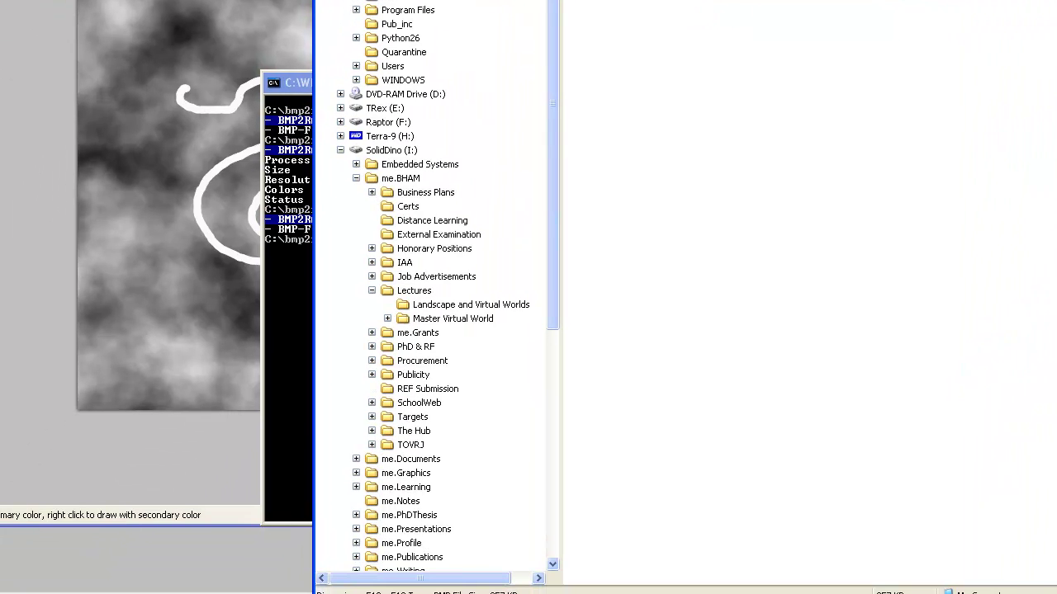
# - Run bmp2raw on hm512a, then on hm512, from the console
pyautogui.click(296, 124)
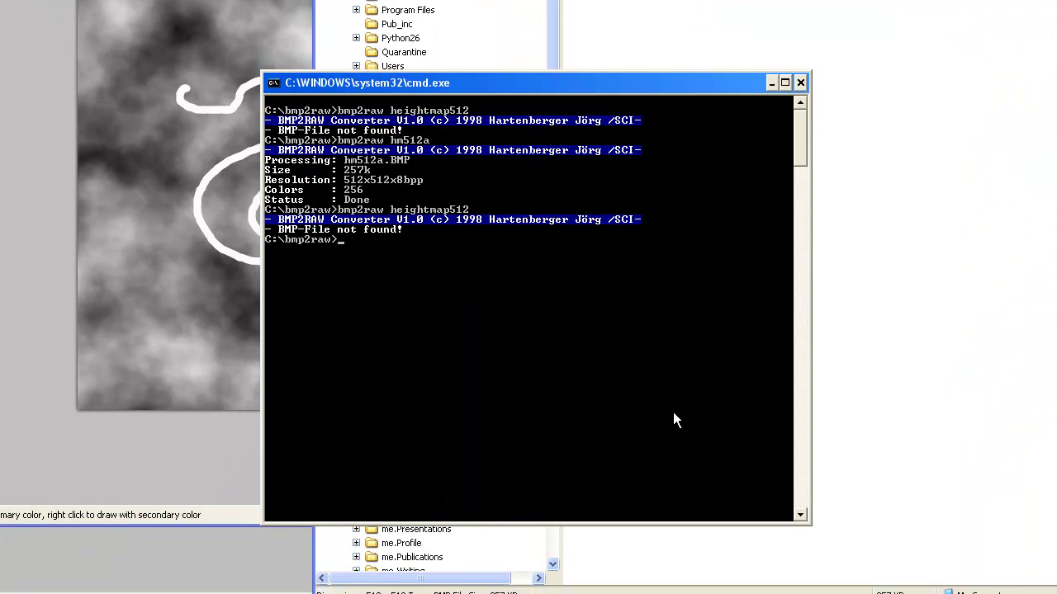
pyautogui.press('Up')
pyautogui.press('BackSpace')
pyautogui.press('BackSpace')
pyautogui.press('BackSpace')
pyautogui.press('BackSpace')
pyautogui.press('BackSpace')
pyautogui.press('BackSpace')
pyautogui.press('BackSpace')
pyautogui.press('BackSpace')
pyautogui.press('BackSpace')
pyautogui.press('BackSpace')
pyautogui.write('m512a')
pyautogui.press('Return')
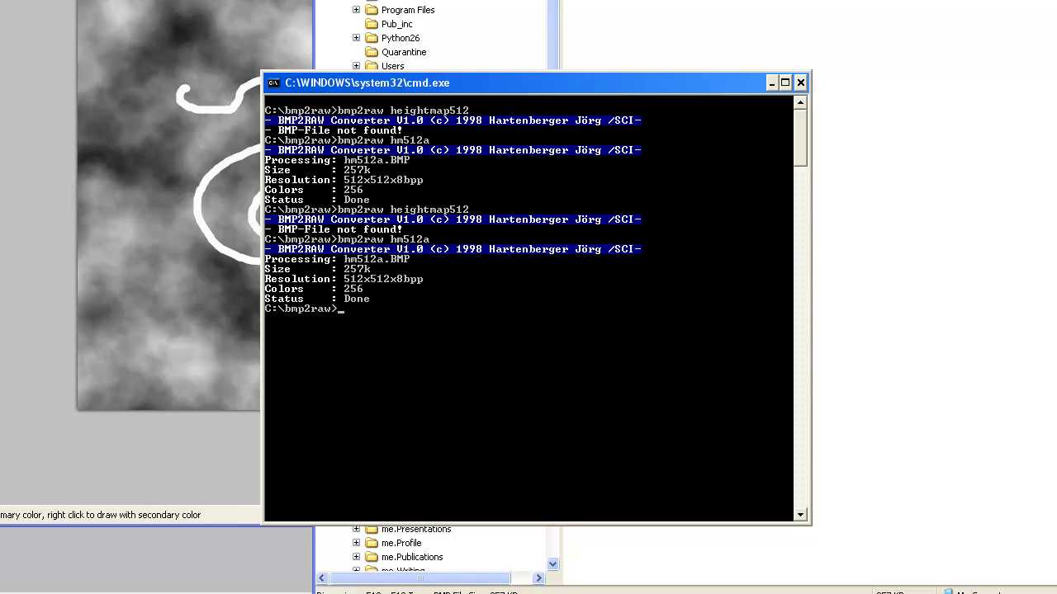
pyautogui.press('Up')
pyautogui.press('BackSpace')
pyautogui.press('Return')
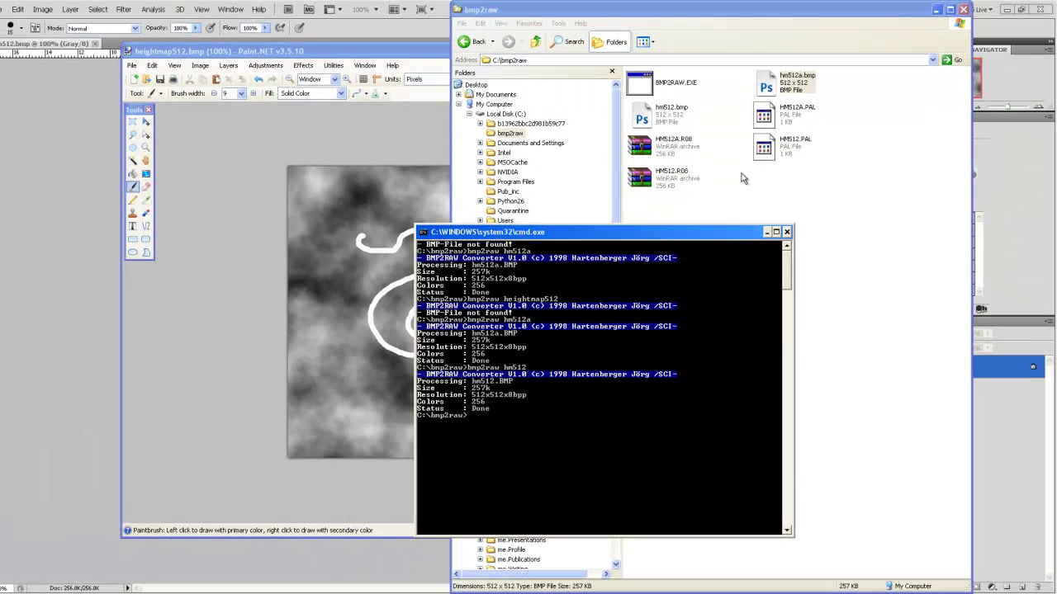
# - Rename HM512A.R08 to HM512A.raw, accepting the extension warning, and start renaming HM512.R08
pyautogui.click(741, 178)
pyautogui.click(685, 146)
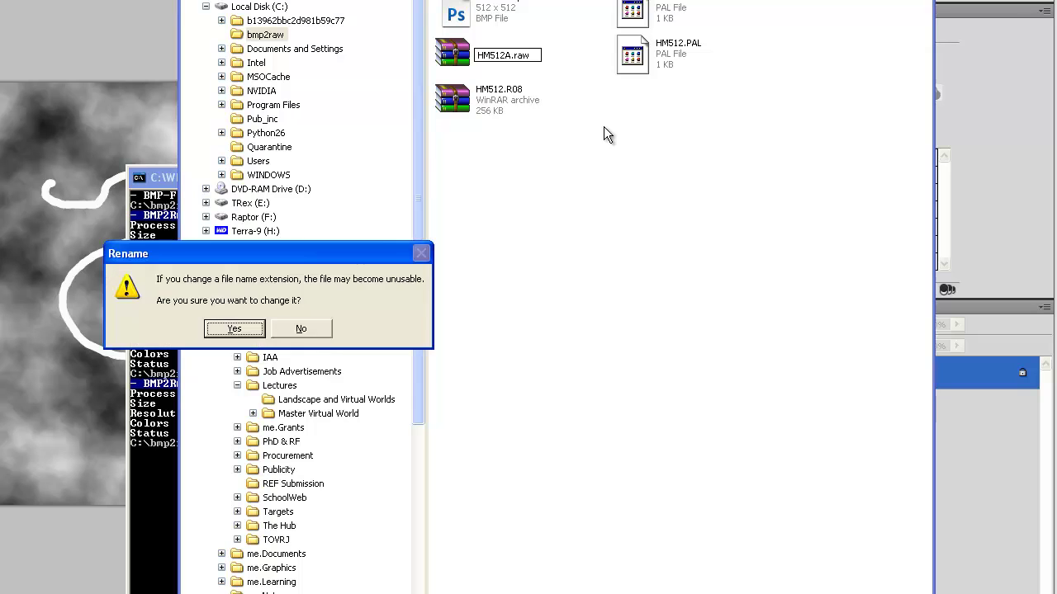
pyautogui.click(238, 332)
pyautogui.click(520, 101)
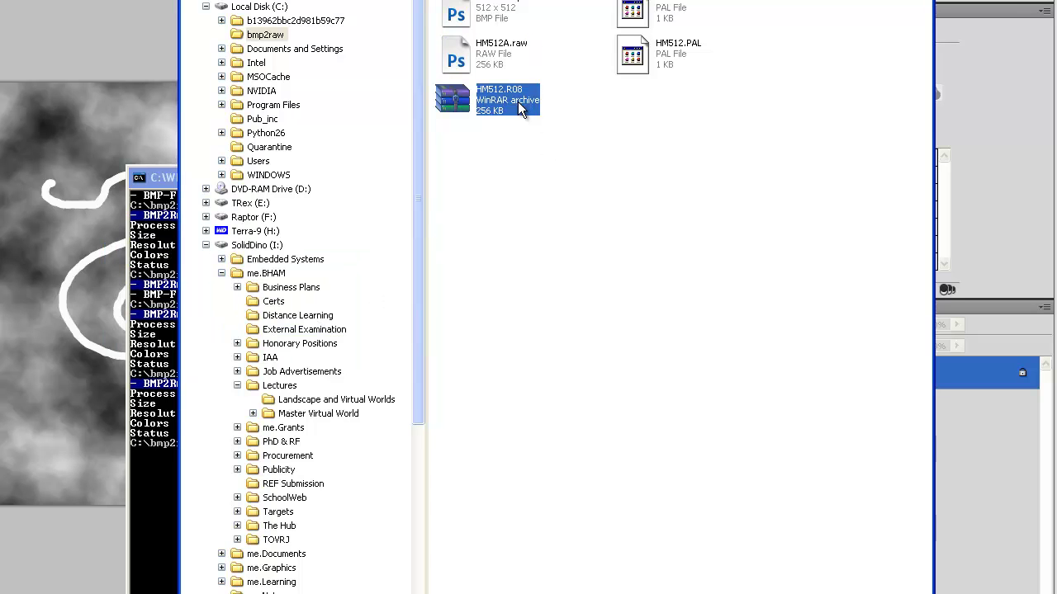
pyautogui.click(518, 99)
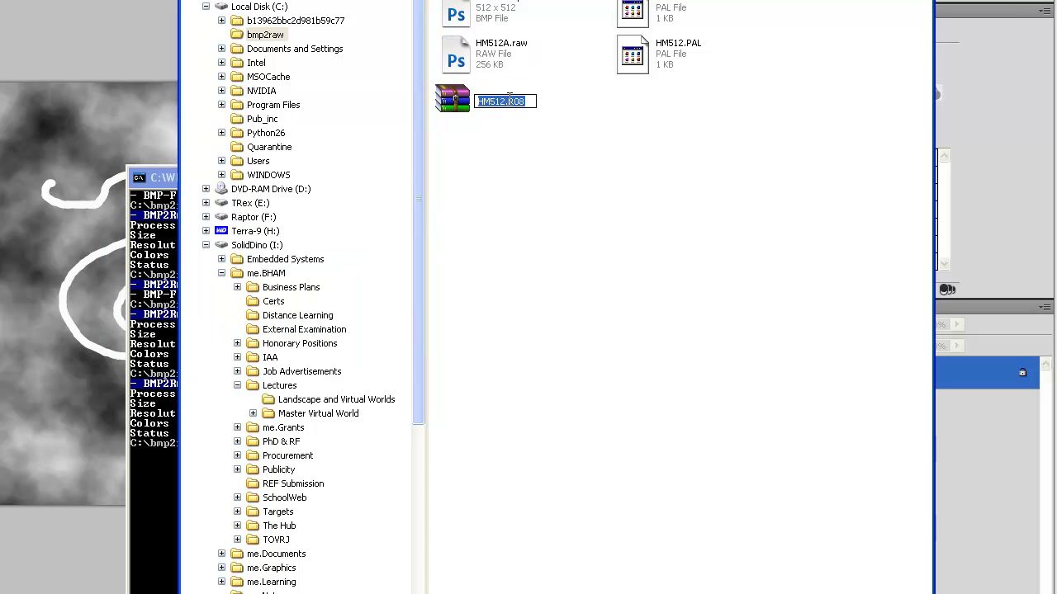
pyautogui.press('Escape')
pyautogui.rightClick(500, 104)
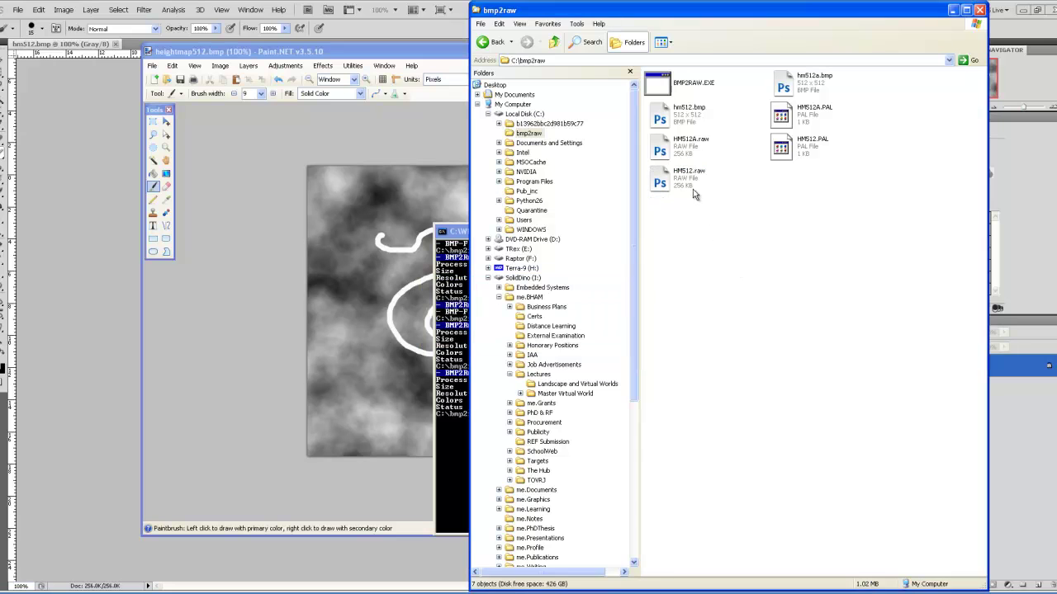
# - Open HM512A.raw in Photoshop with the default Raw Options, then return to Paint.NET
pyautogui.click(297, 52)
pyautogui.click(152, 66)
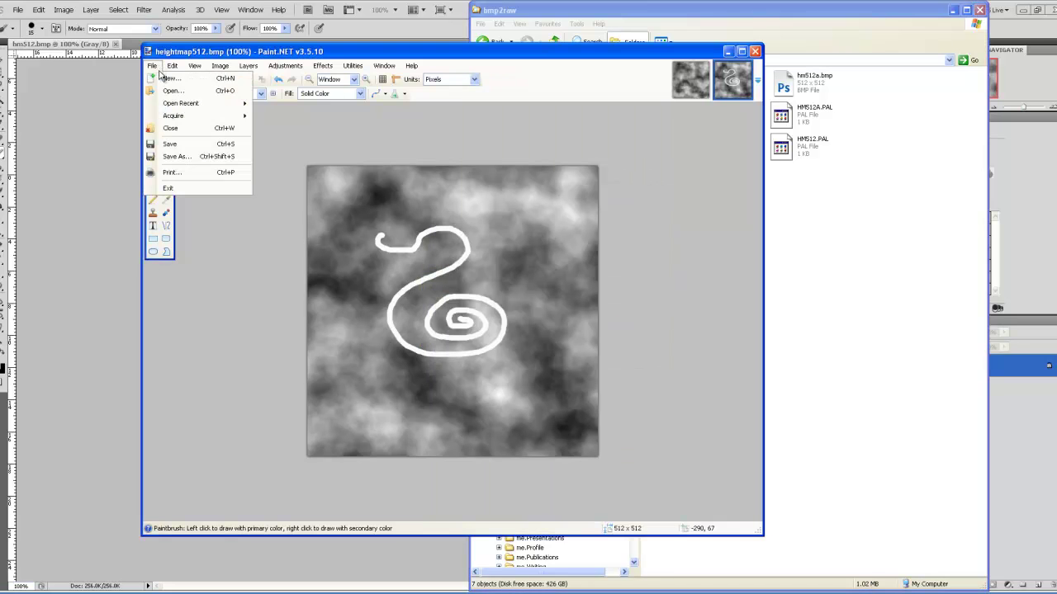
pyautogui.click(19, 12)
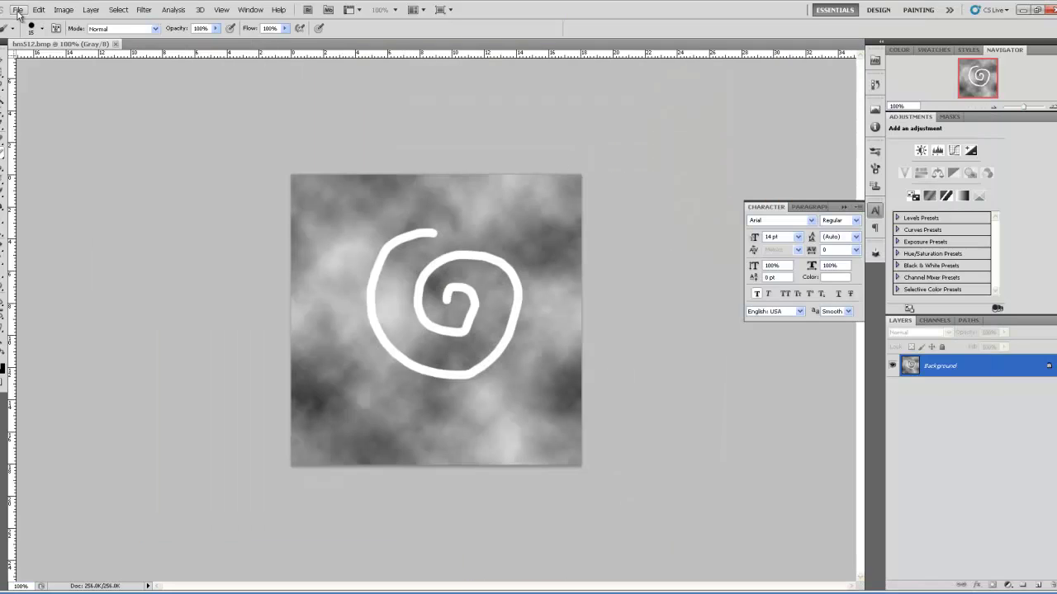
pyautogui.click(18, 11)
pyautogui.click(25, 21)
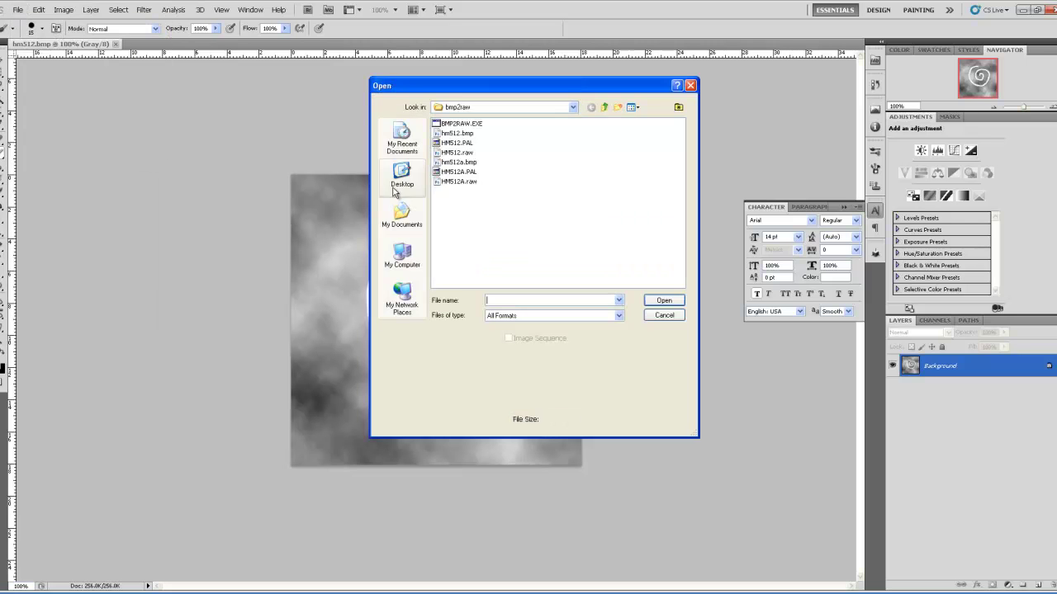
pyautogui.doubleClick(465, 182)
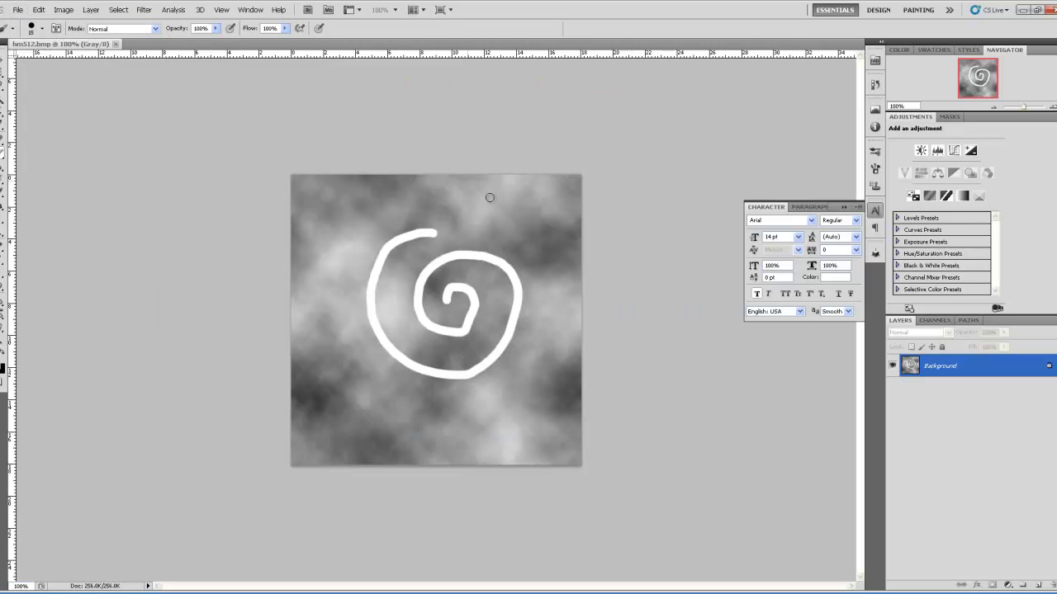
pyautogui.click(575, 146)
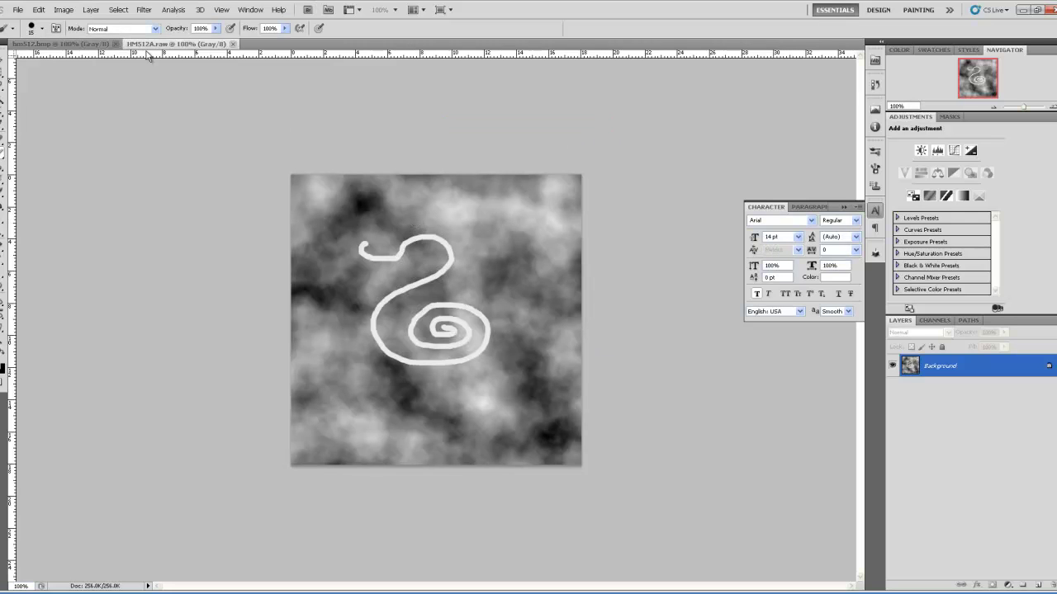
pyautogui.hotkey('alt', 'Tab')
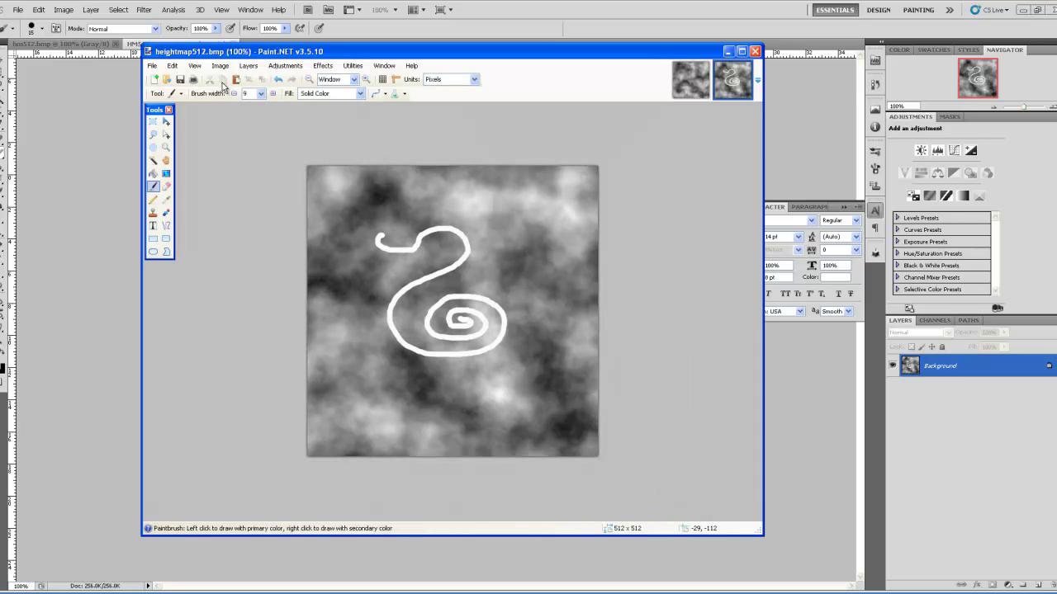
pyautogui.click(152, 65)
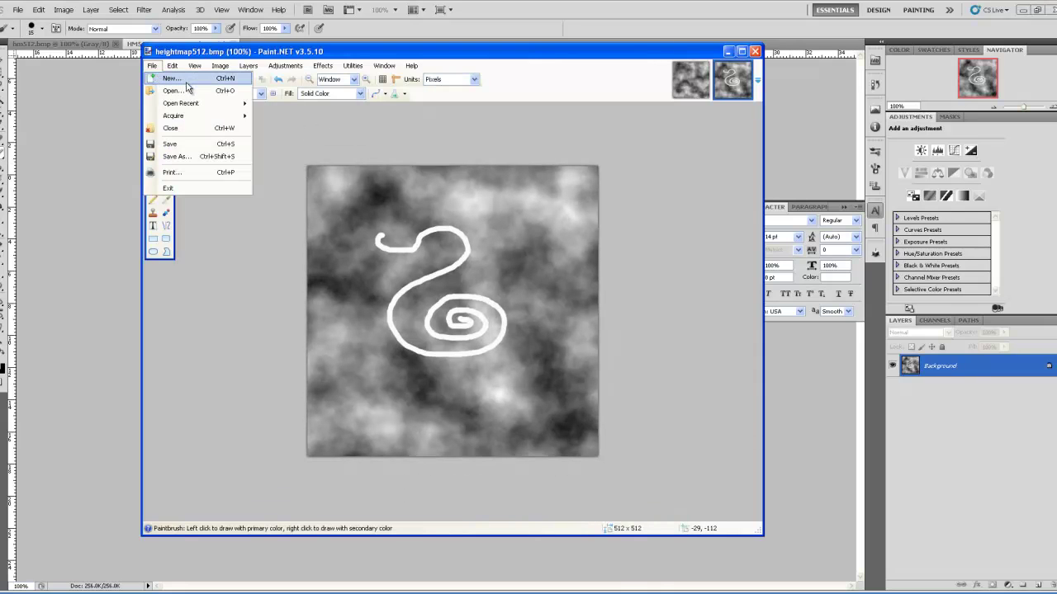
pyautogui.click(402, 591)
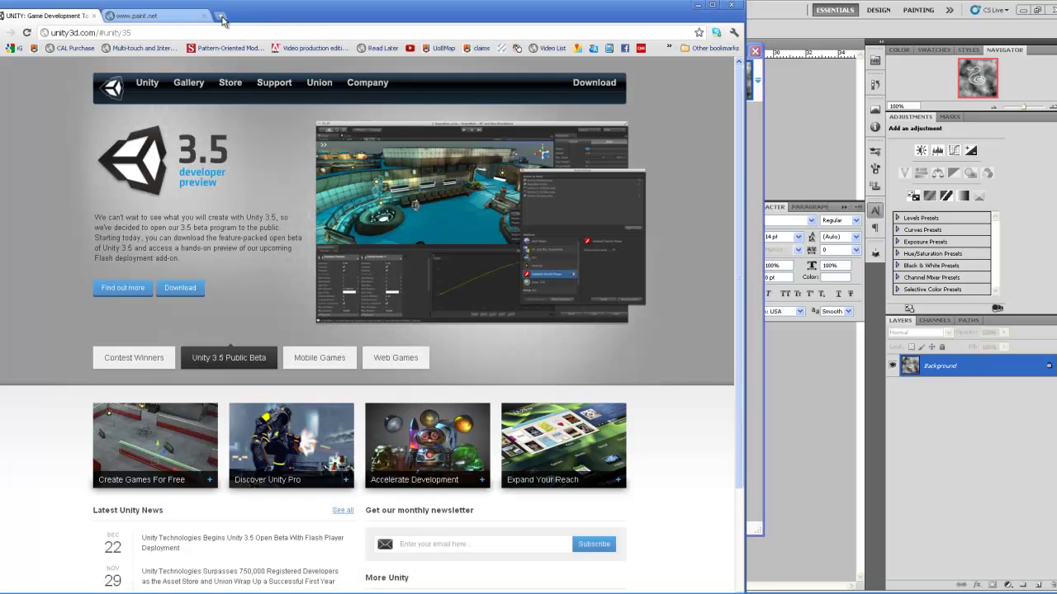
# - Search 'paint.net raw file', skim Williamo's Blog, then go to the Paint.NET forum RAW File topic
pyautogui.click(221, 16)
pyautogui.write('paint.net raw file')
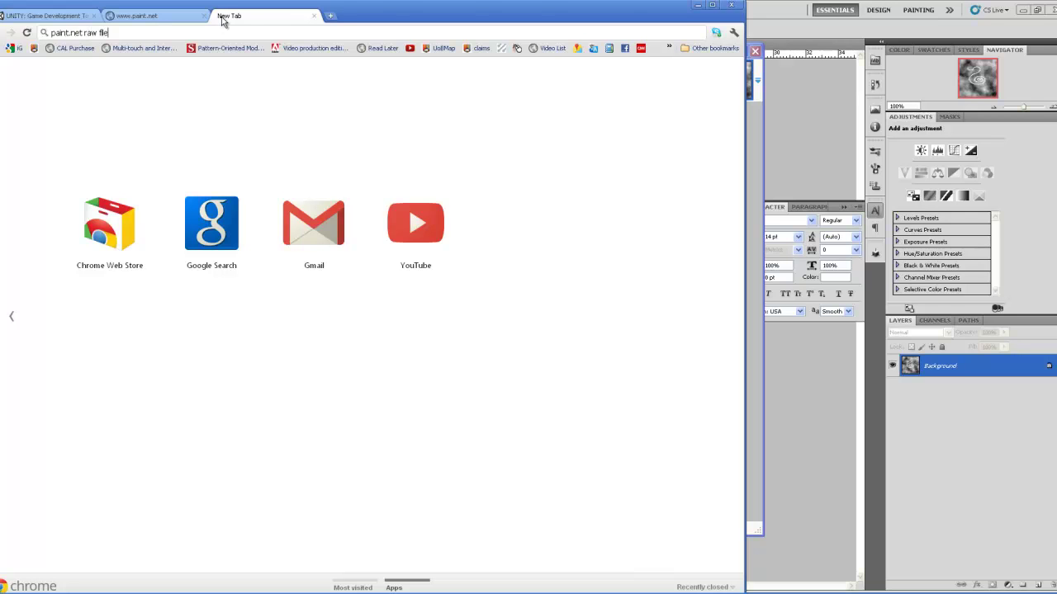
pyautogui.press('Return')
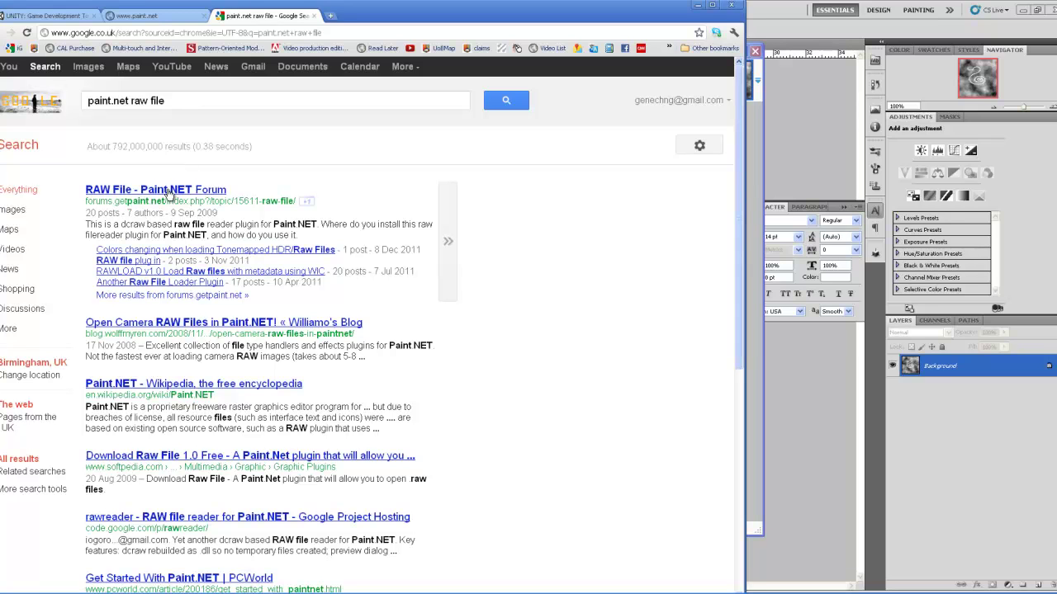
pyautogui.click(216, 324)
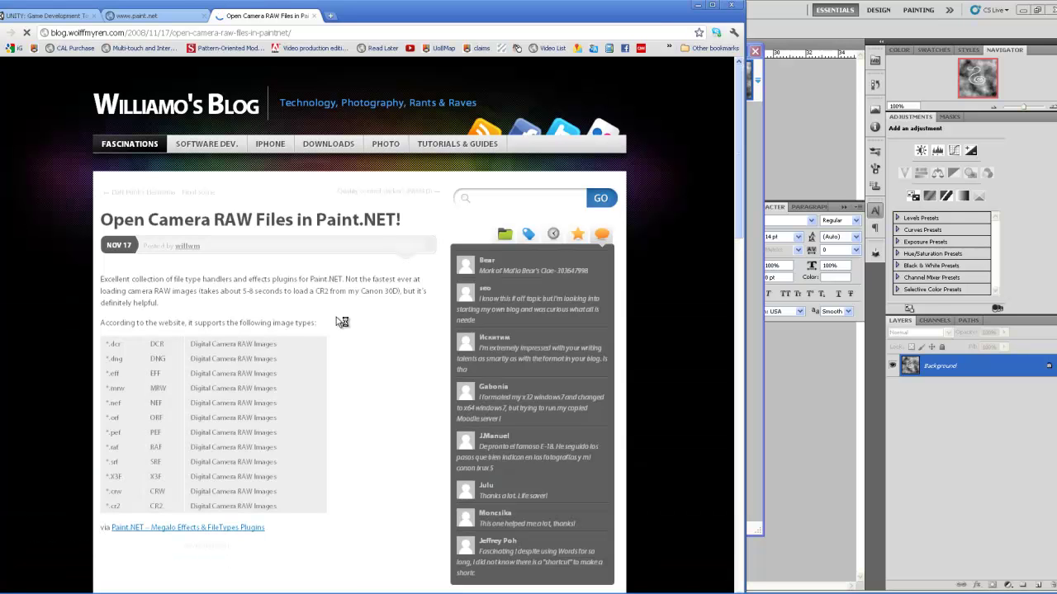
pyautogui.scroll(-1, 341, 321)
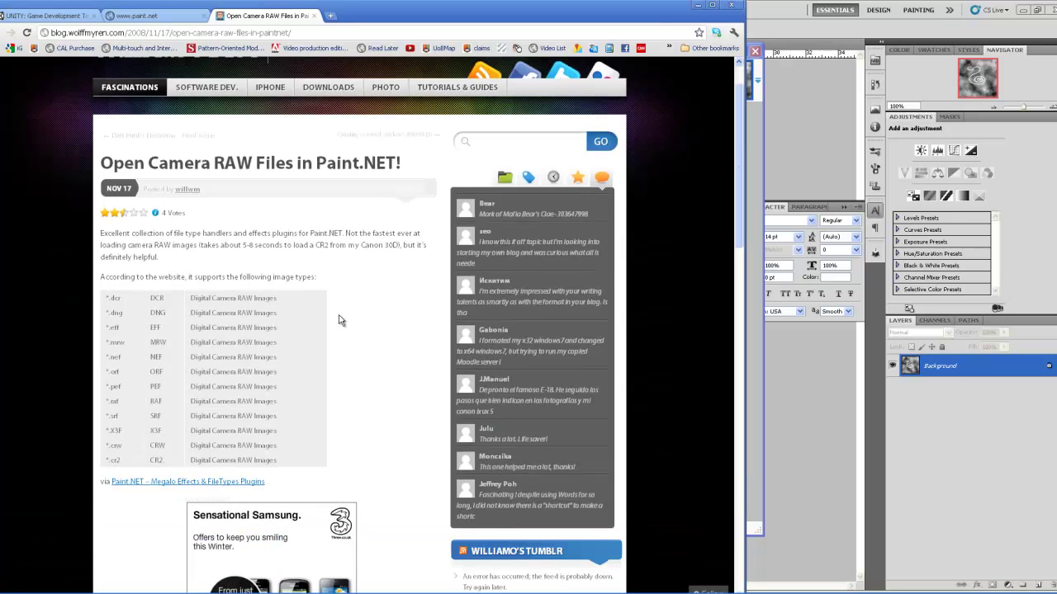
pyautogui.scroll(-4, 341, 321)
pyautogui.scroll(5, 338, 318)
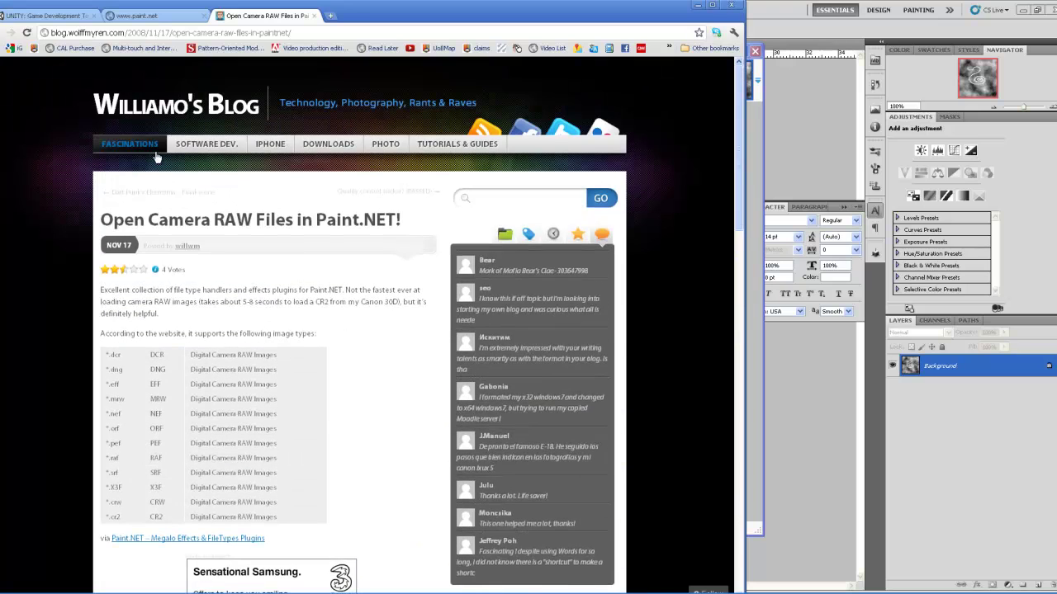
pyautogui.hotkey('alt', 'Left')
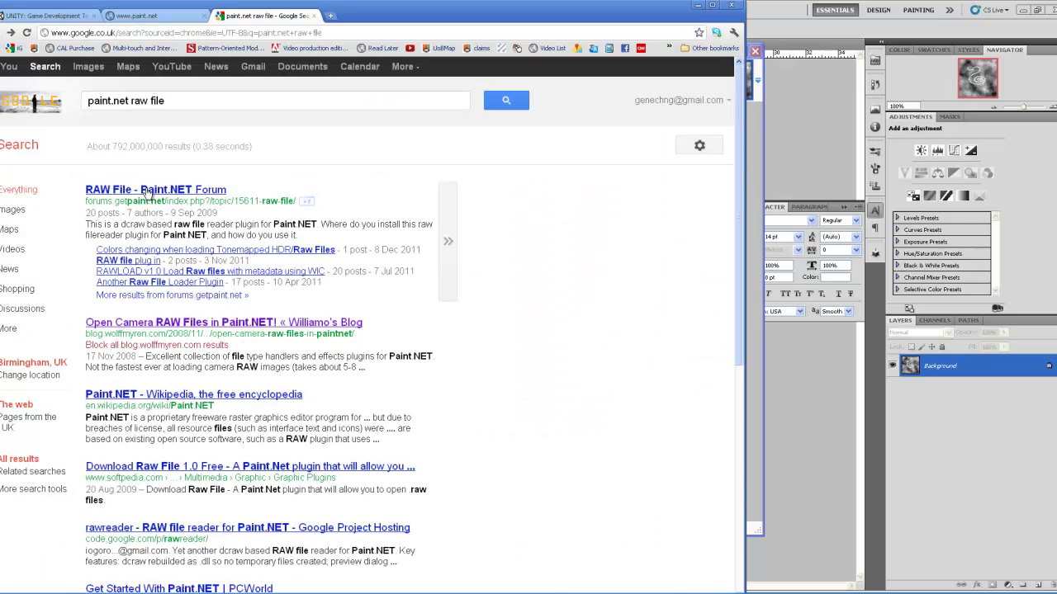
pyautogui.hotkey('alt', 'Left')
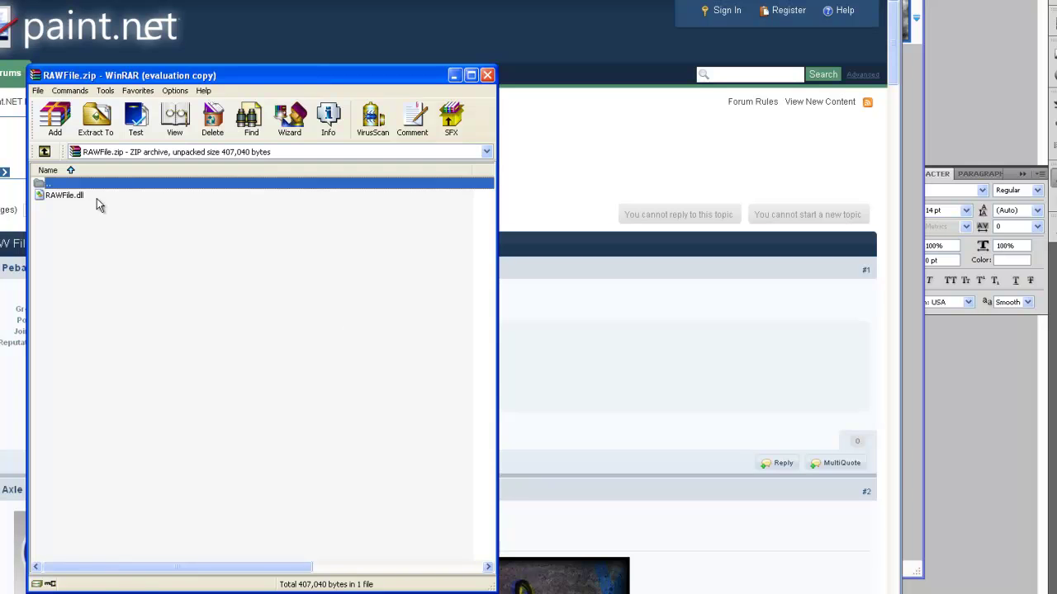
# - Select RAWFile.dll in the archive, close the evaluation reminder, and return to the bmp2raw folder
pyautogui.click(81, 195)
pyautogui.click(336, 335)
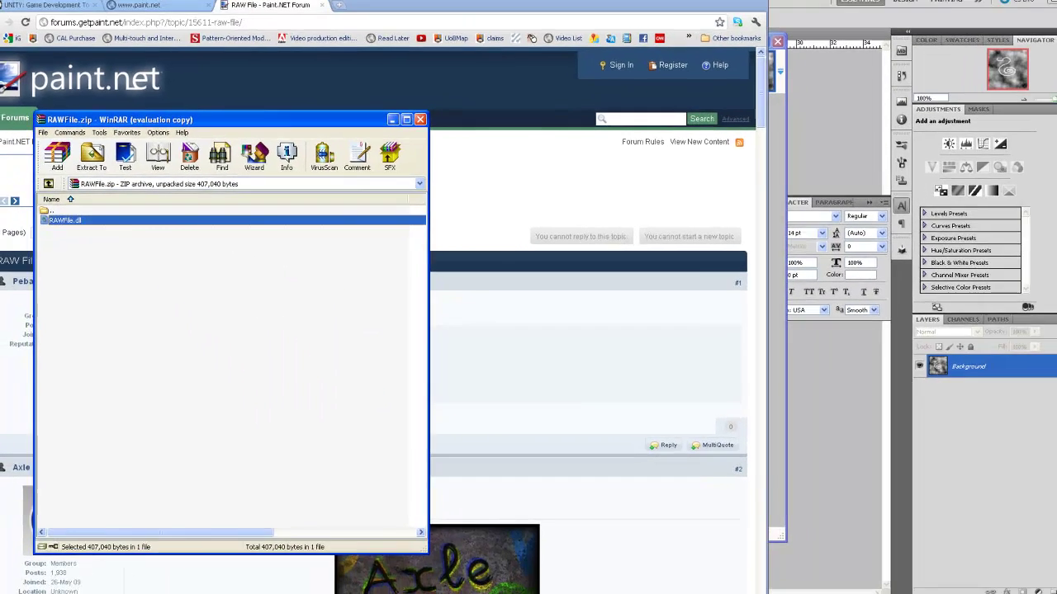
pyautogui.hotkey('alt', 'Tab')
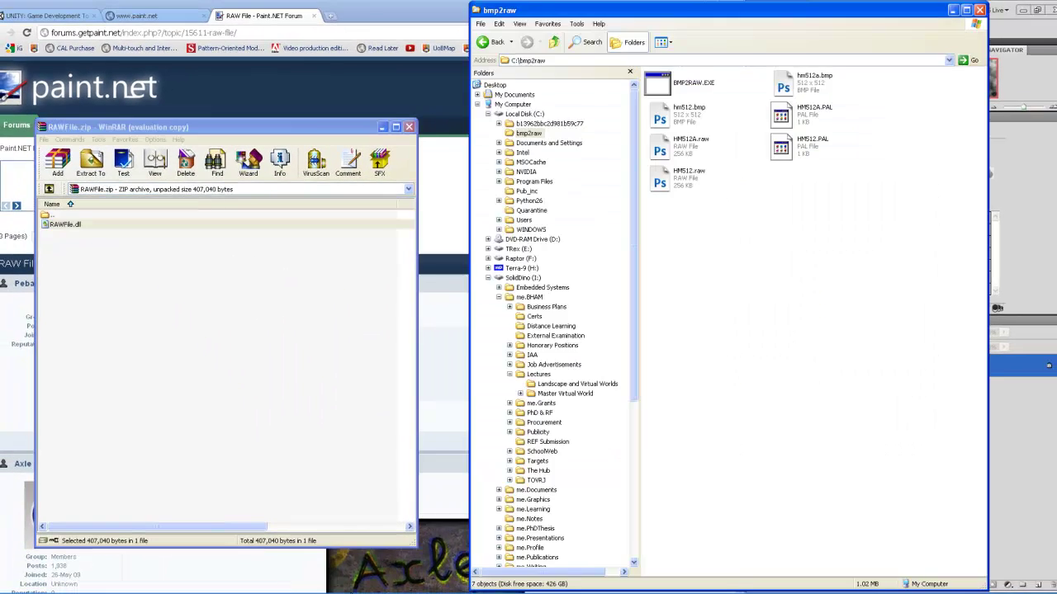
pyautogui.scroll(-1, 578, 173)
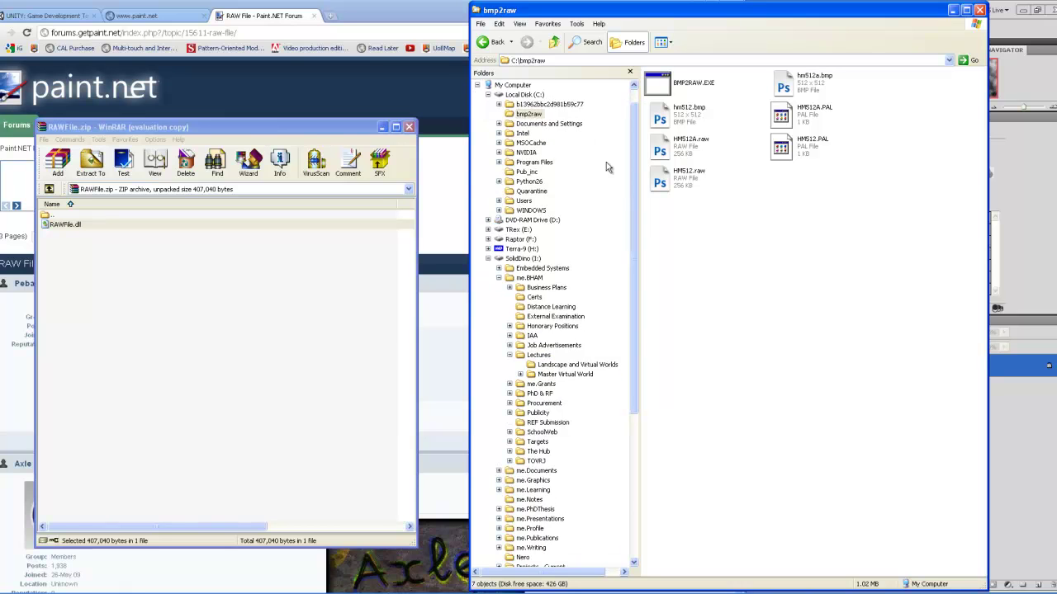
# - Copy RAWFile.dll into E:\Program Files\Paint.NET\FileTypes and close the RAWFile.zip archive
pyautogui.click(488, 231)
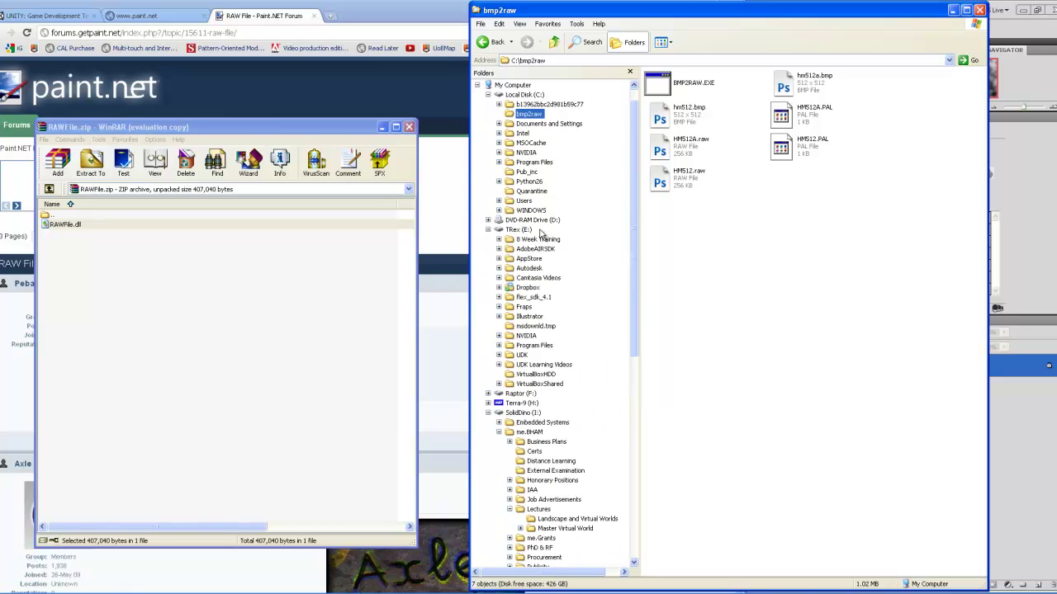
pyautogui.click(499, 346)
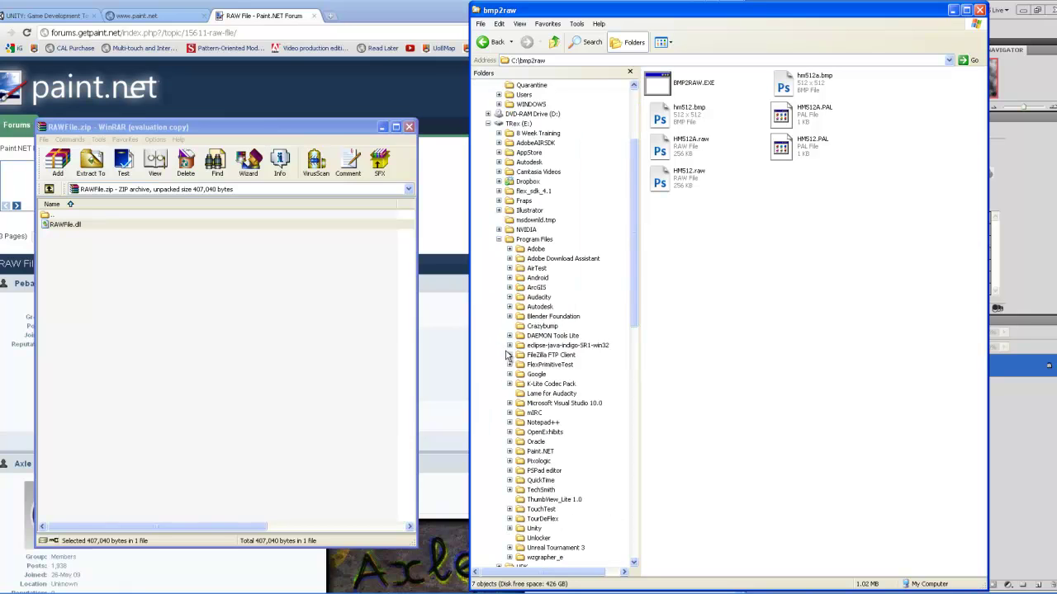
pyautogui.click(510, 452)
pyautogui.click(551, 470)
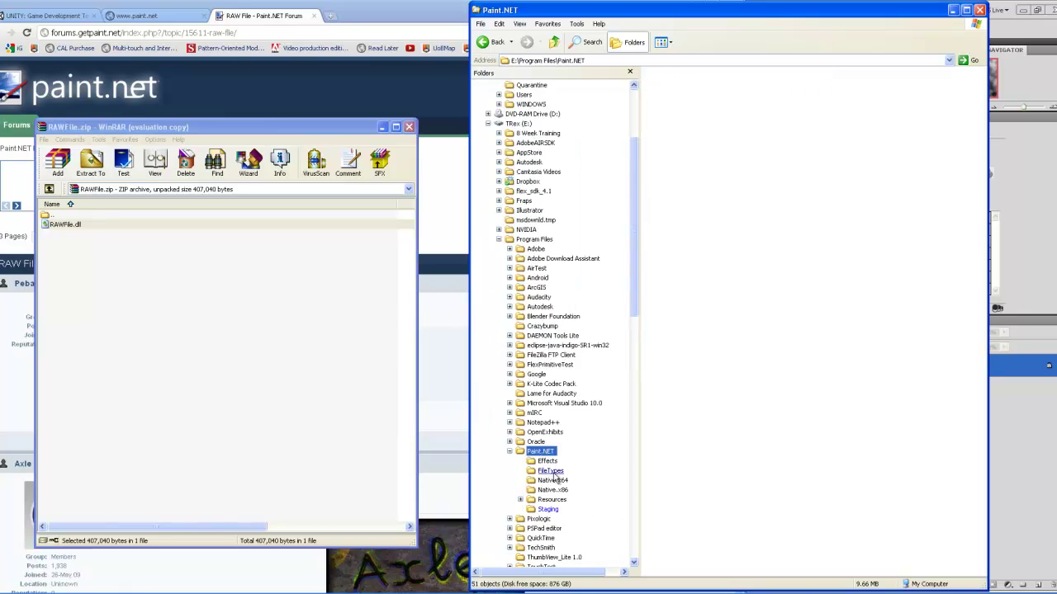
pyautogui.moveTo(80, 224); pyautogui.dragTo(691, 189)
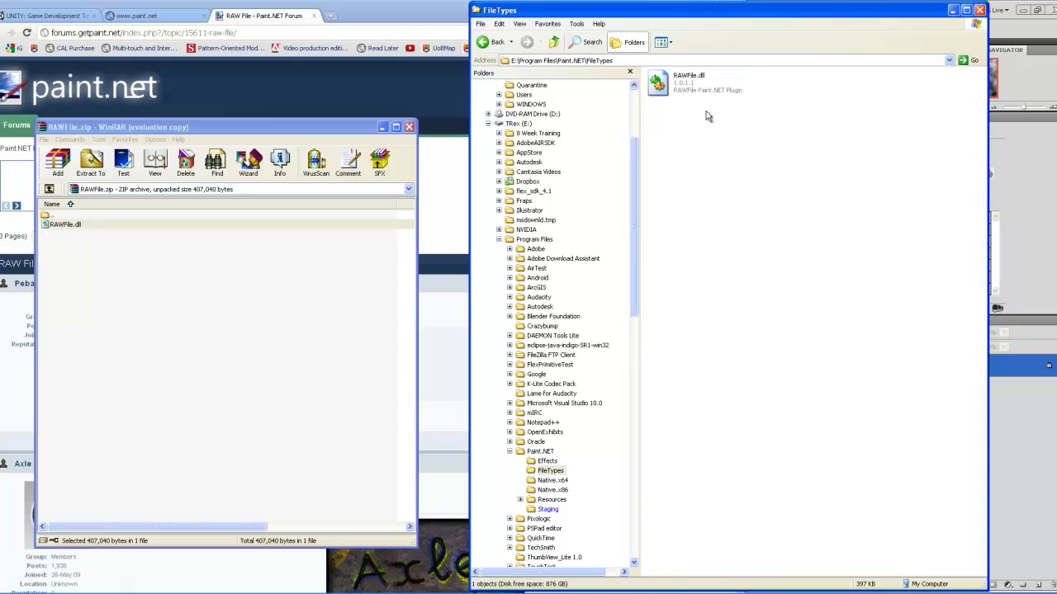
pyautogui.click(409, 127)
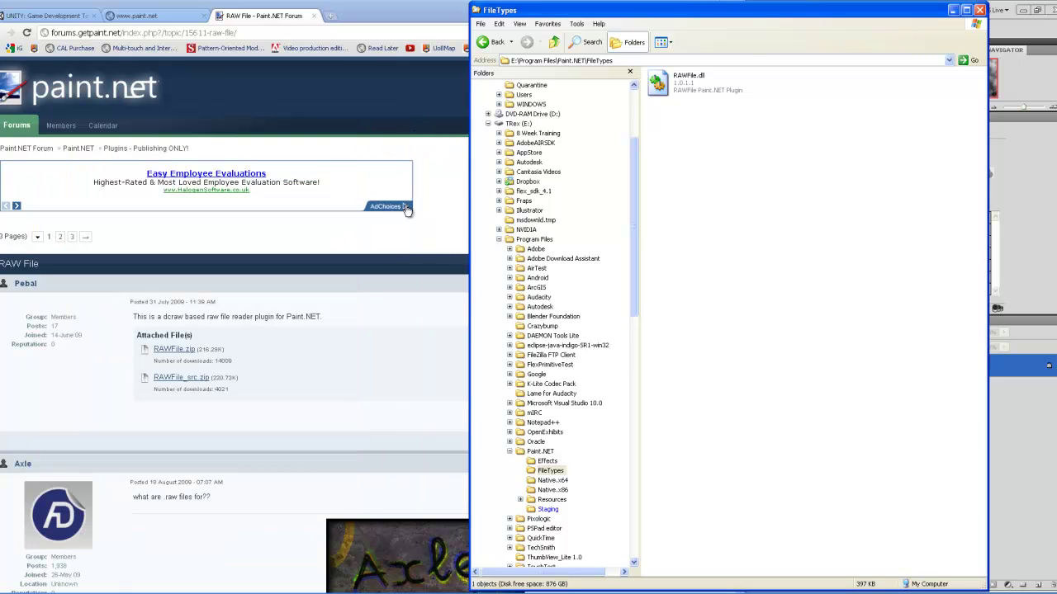
# - Dismiss the browser's alert, minimize the browser, and return to the Unity editor
pyautogui.click(444, 201)
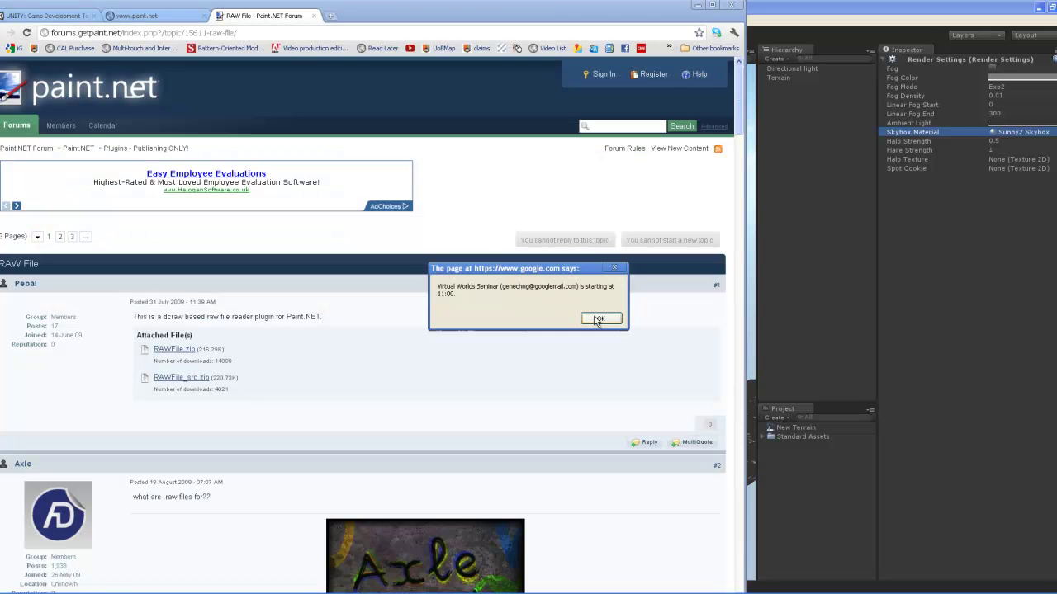
pyautogui.click(601, 320)
pyautogui.click(315, 16)
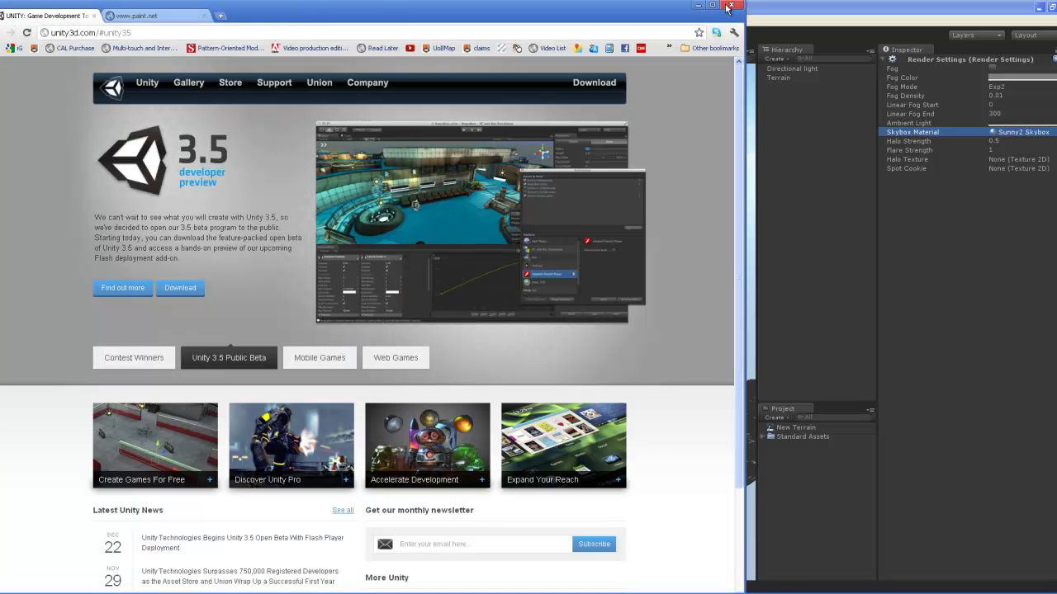
pyautogui.click(726, 8)
pyautogui.click(173, 10)
pyautogui.moveTo(388, 273); pyautogui.dragTo(495, 299)
# - Create project terrainTest with Character Controller, Skyboxes and Terrain Assets packages
pyautogui.click(1, 19)
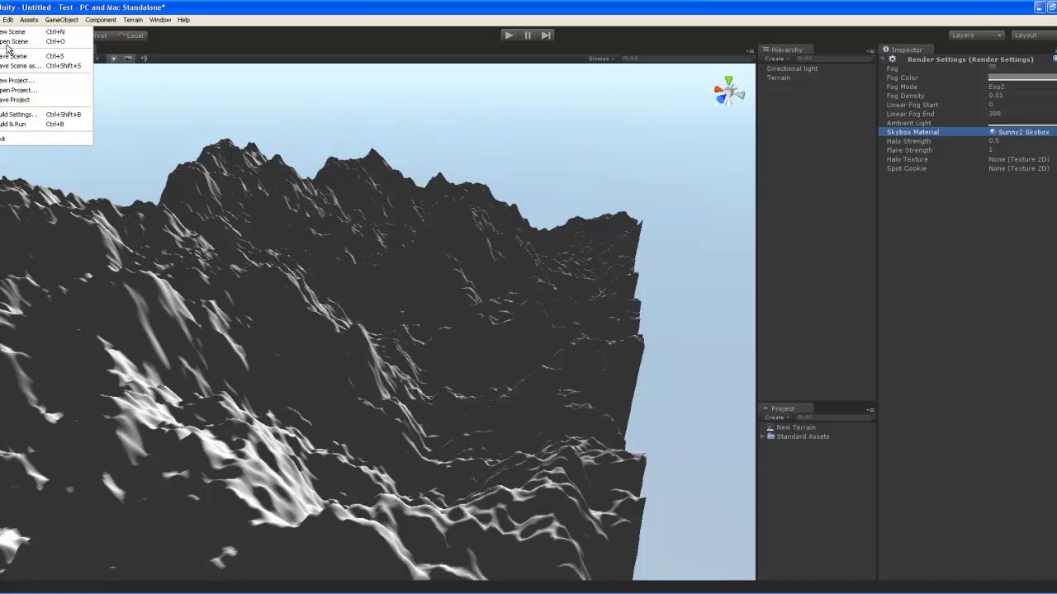
pyautogui.click(25, 78)
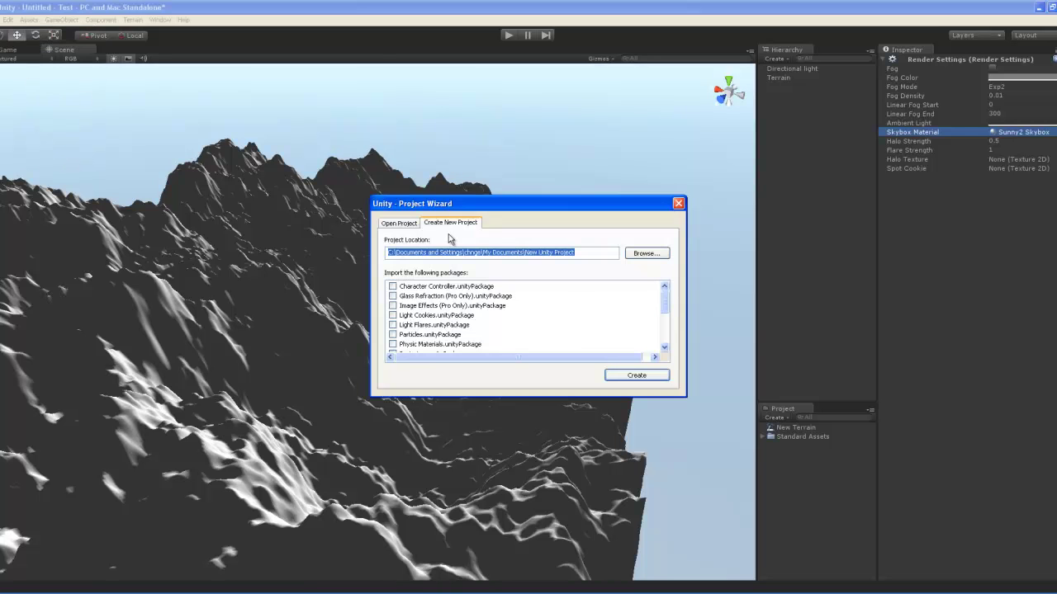
pyautogui.click(529, 254)
pyautogui.moveTo(526, 252); pyautogui.dragTo(603, 252)
pyautogui.write('terrainTes')
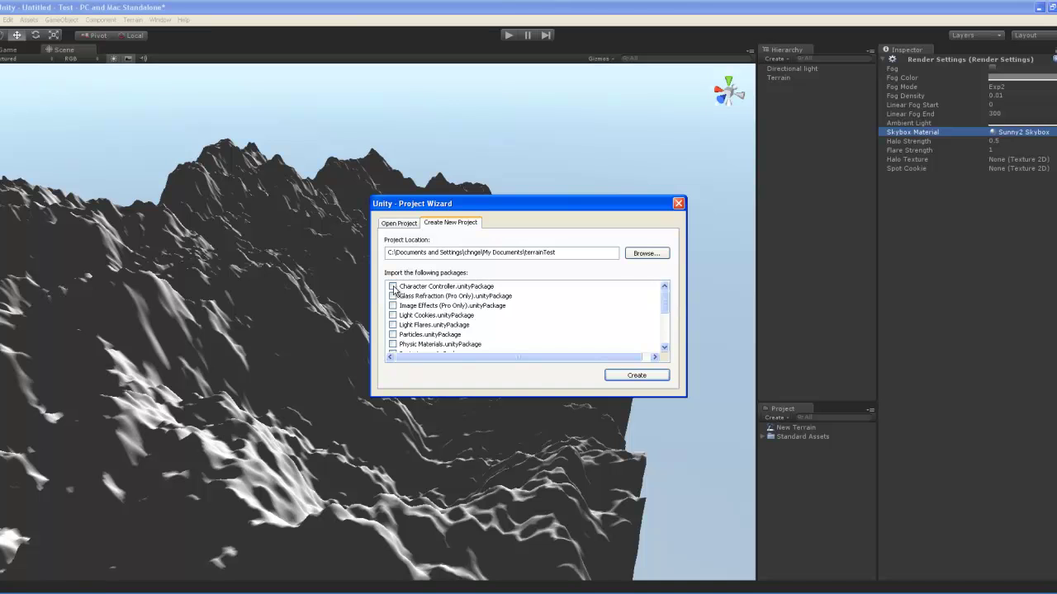
pyautogui.scroll(-3, 405, 330)
pyautogui.click(393, 344)
pyautogui.moveTo(664, 314); pyautogui.dragTo(665, 334)
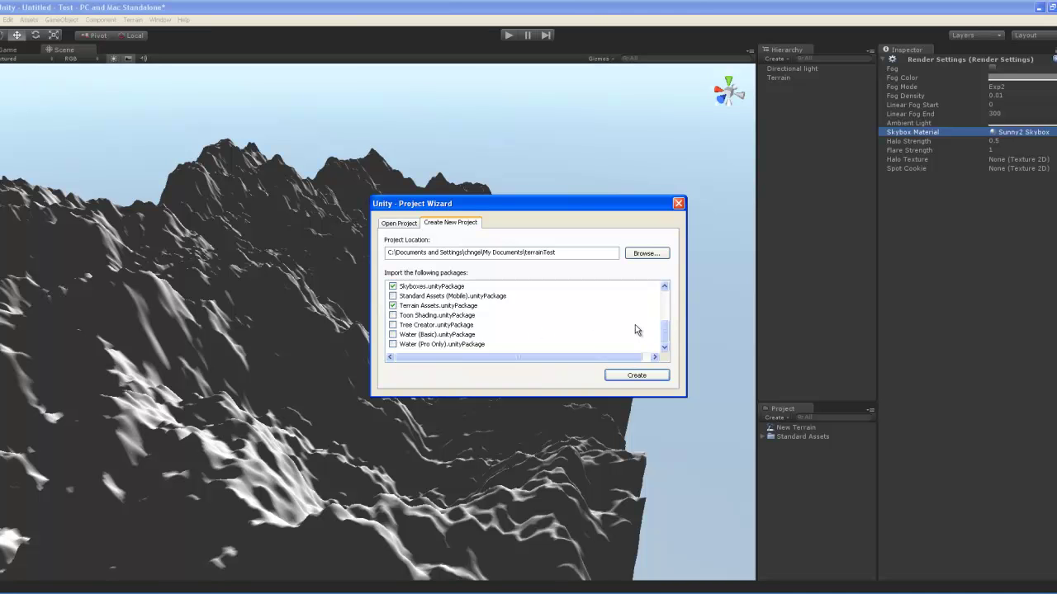
pyautogui.moveTo(666, 330)
pyautogui.mouseDown()
pyautogui.moveTo(668, 300)
pyautogui.moveTo(667, 324)
pyautogui.mouseUp()
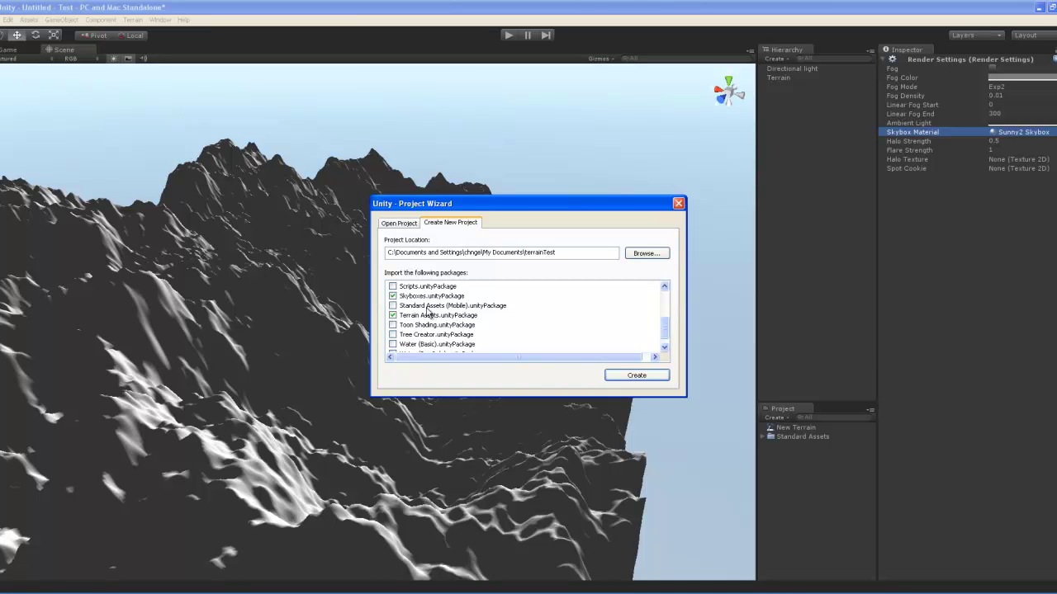
pyautogui.click(624, 377)
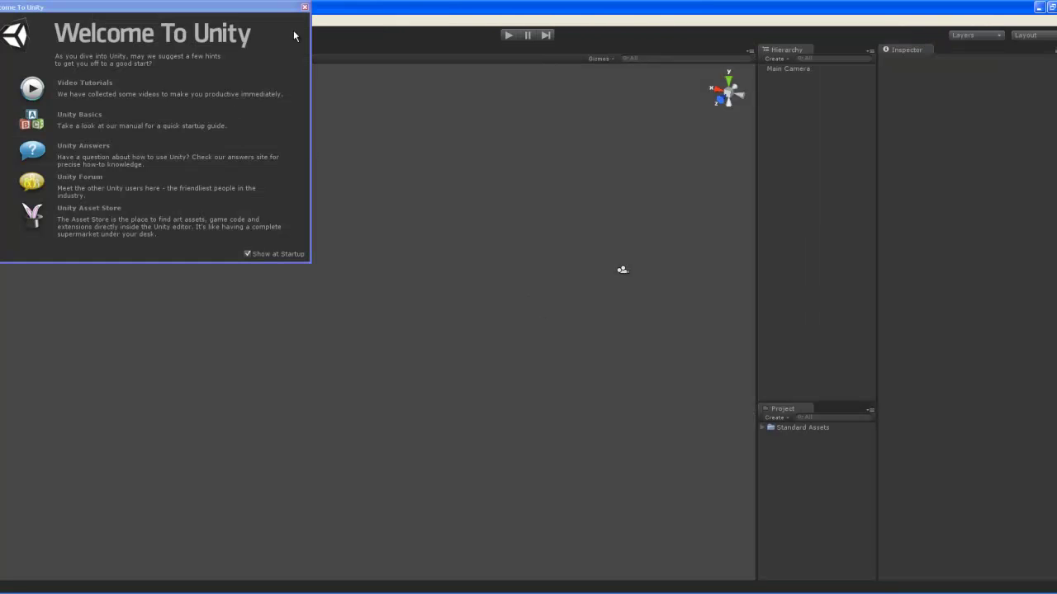
# - Close the welcome window and add a new terrain to the scene
pyautogui.click(304, 6)
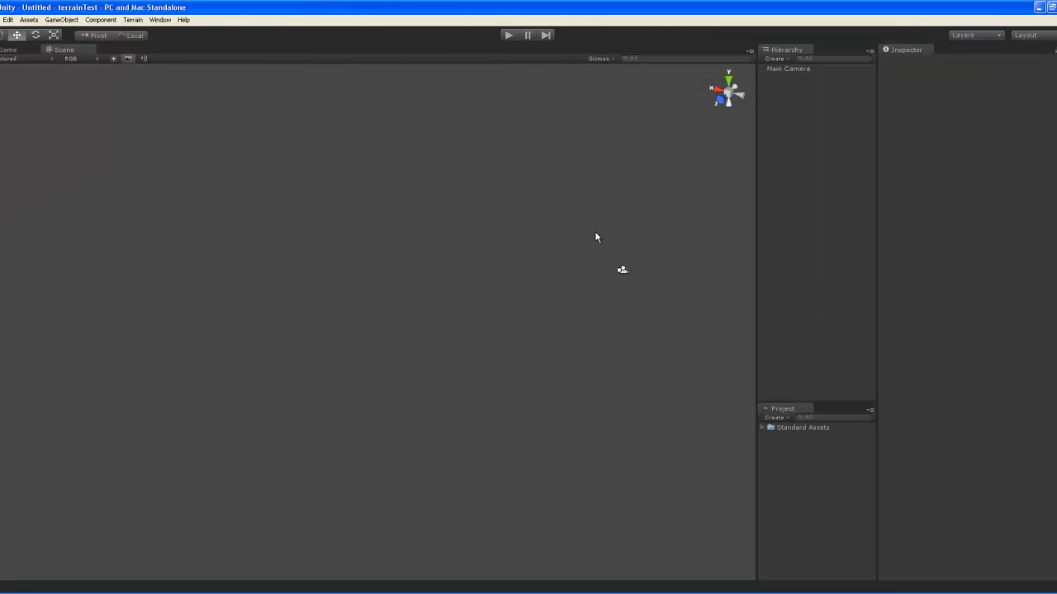
pyautogui.moveTo(588, 241); pyautogui.dragTo(629, 236)
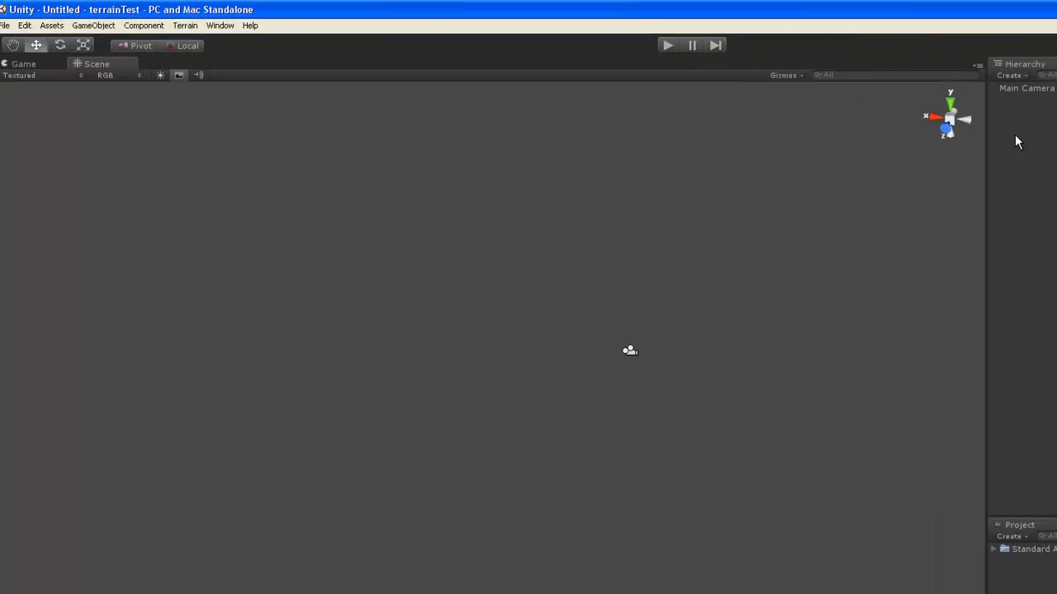
pyautogui.doubleClick(1027, 88)
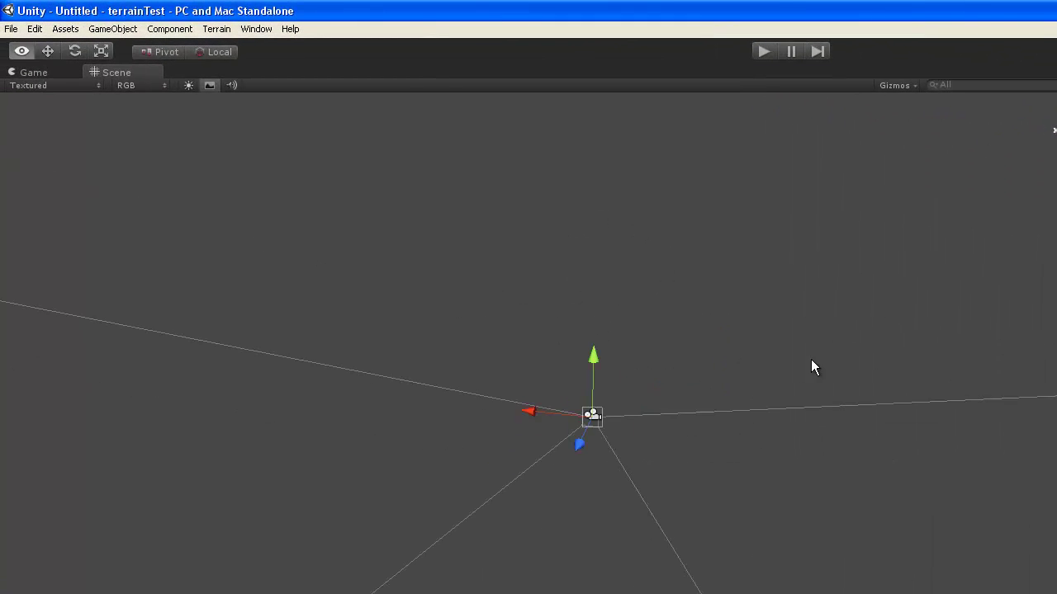
pyautogui.click(210, 31)
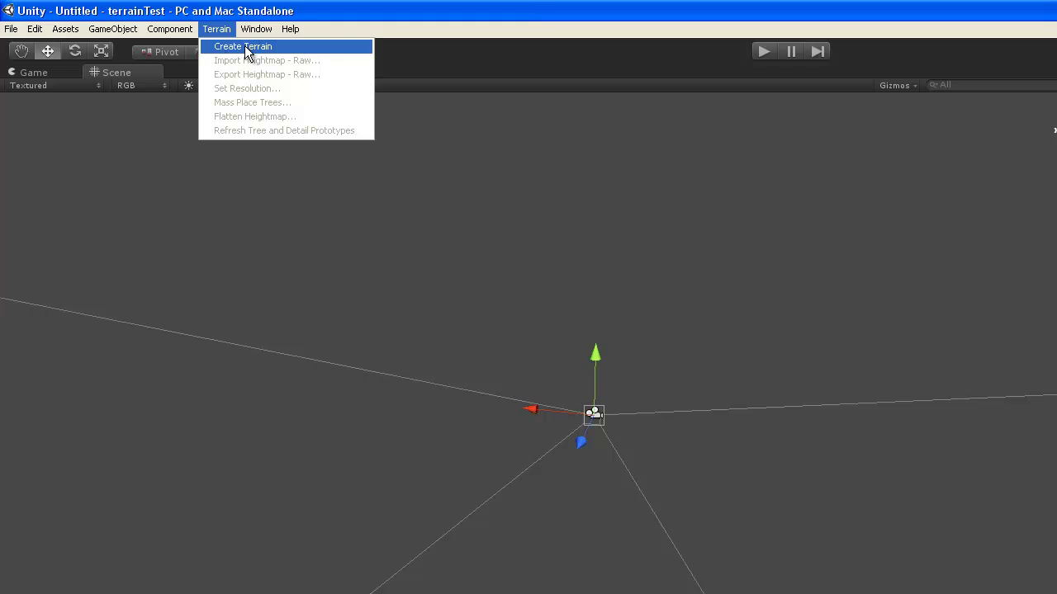
pyautogui.click(248, 51)
pyautogui.moveTo(564, 228); pyautogui.dragTo(527, 351)
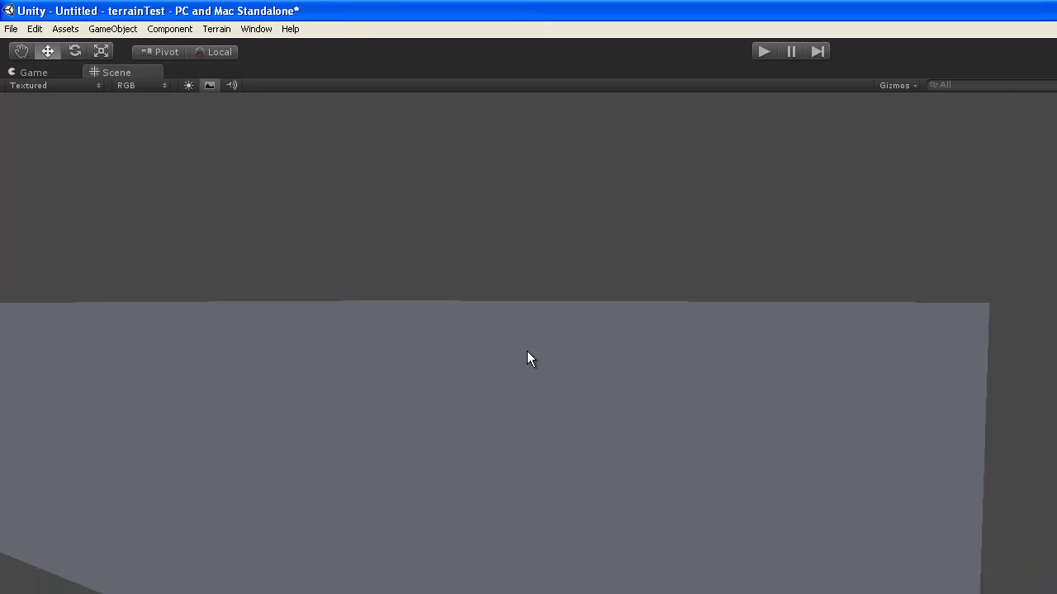
# - Start a raw heightmap import and choose C:\bmp2raw\HM512.raw
pyautogui.click(218, 33)
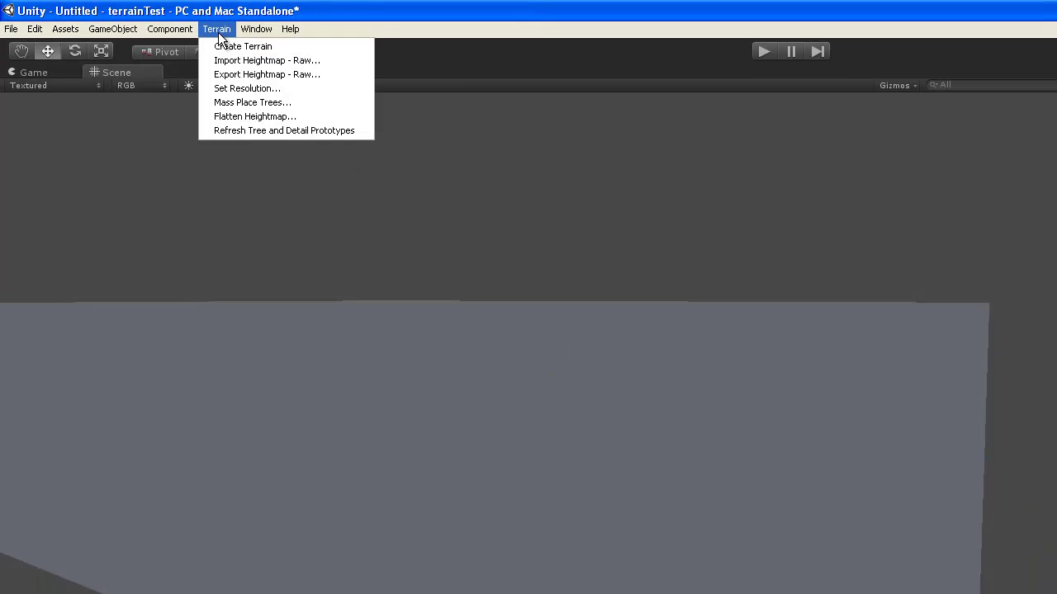
pyautogui.click(290, 60)
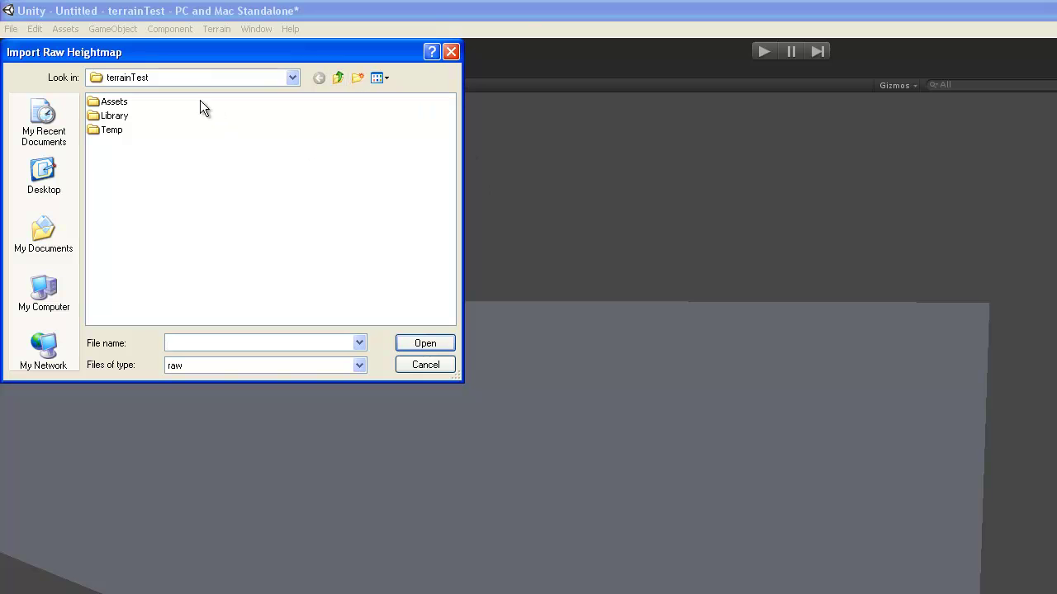
pyautogui.click(189, 78)
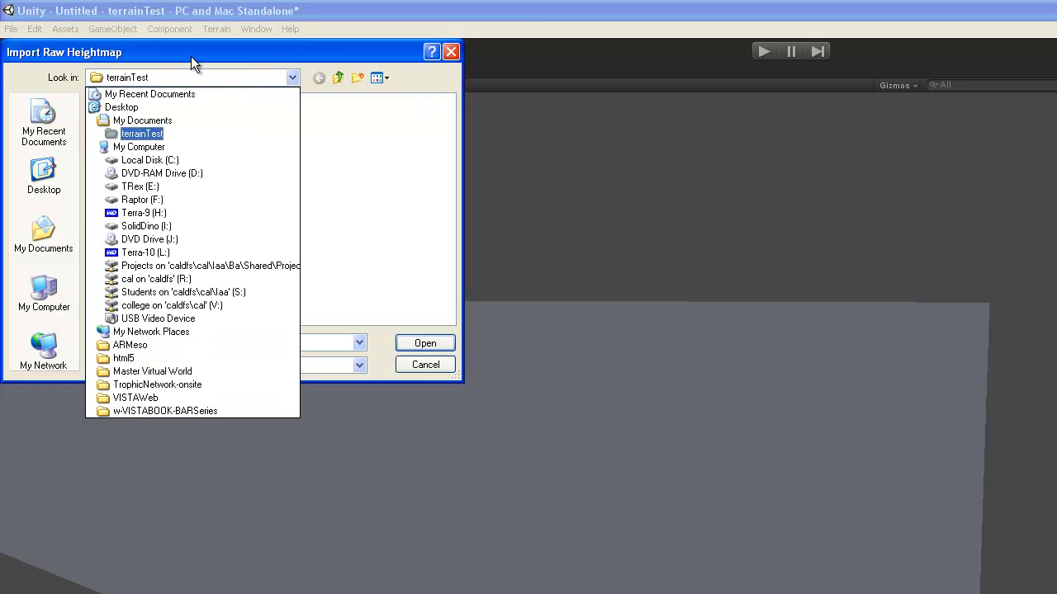
pyautogui.click(156, 159)
pyautogui.doubleClick(122, 115)
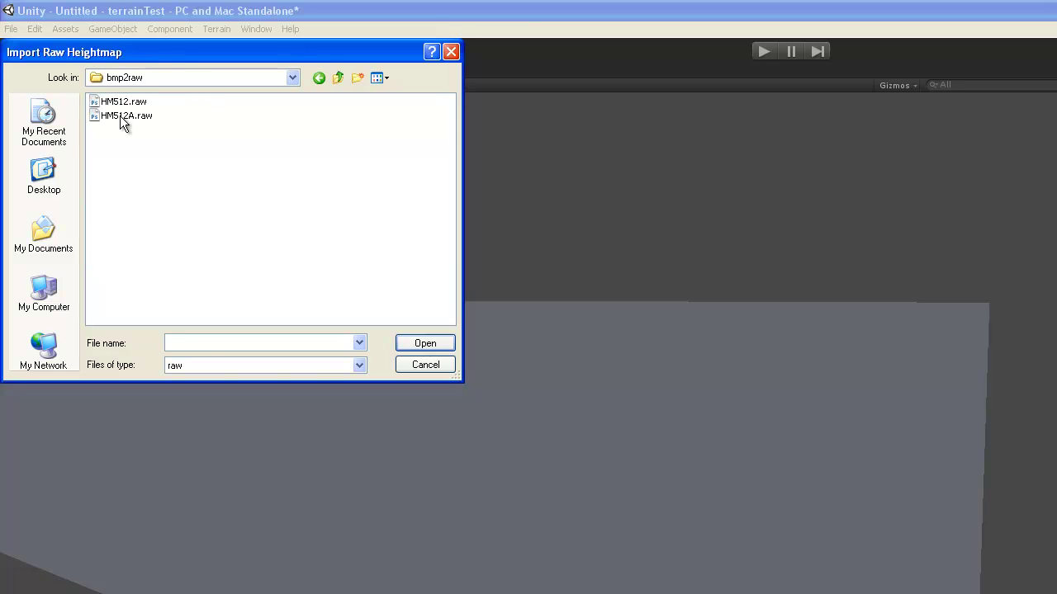
pyautogui.click(132, 103)
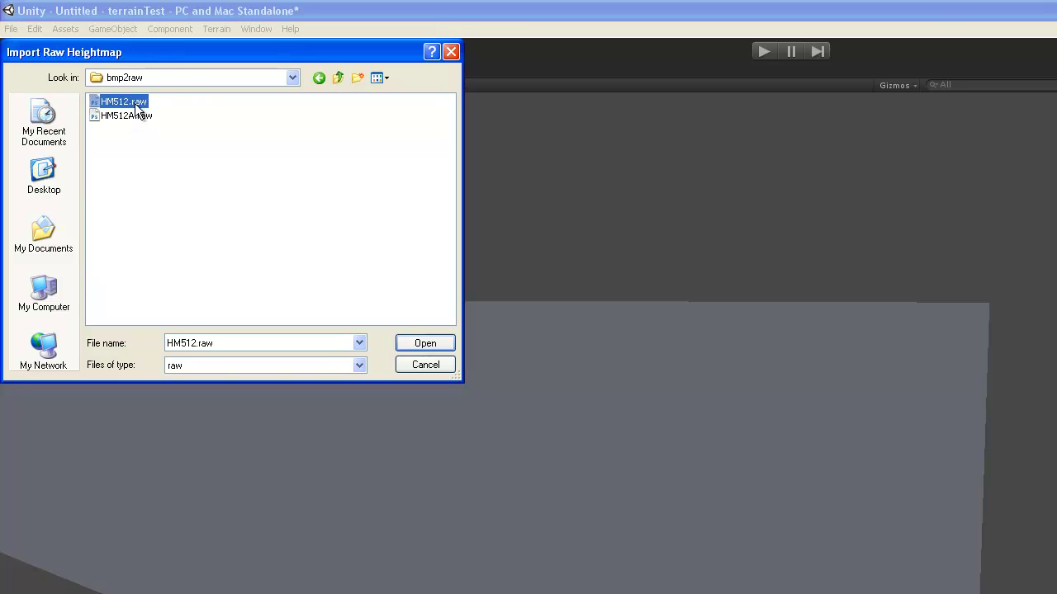
pyautogui.click(424, 344)
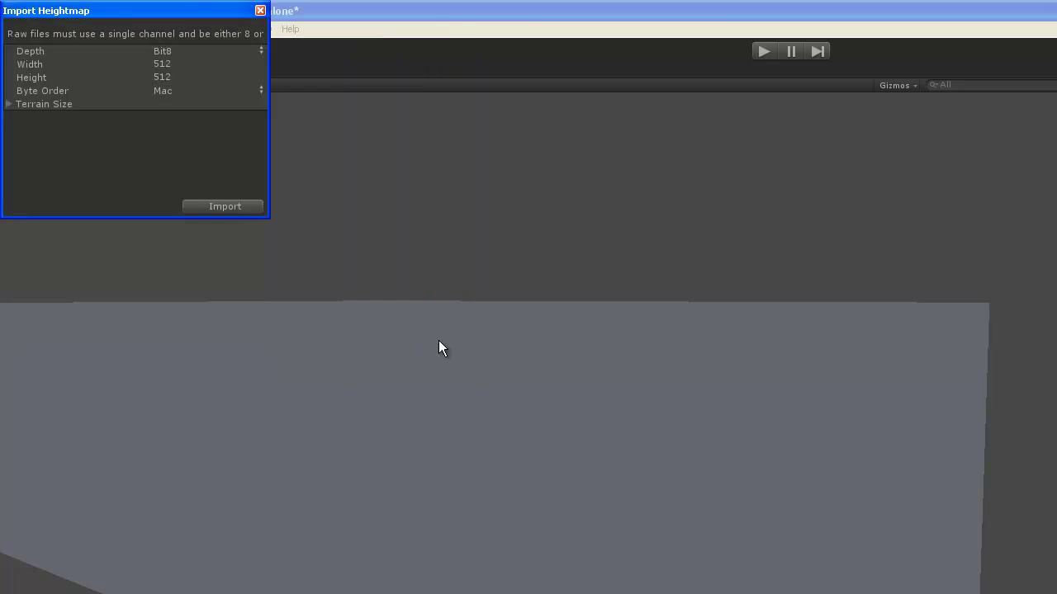
# - Set the heightmap import size to X 512, Z 512 and Y 100
pyautogui.click(8, 104)
pyautogui.click(179, 120)
pyautogui.write('512')
pyautogui.press('Tab')
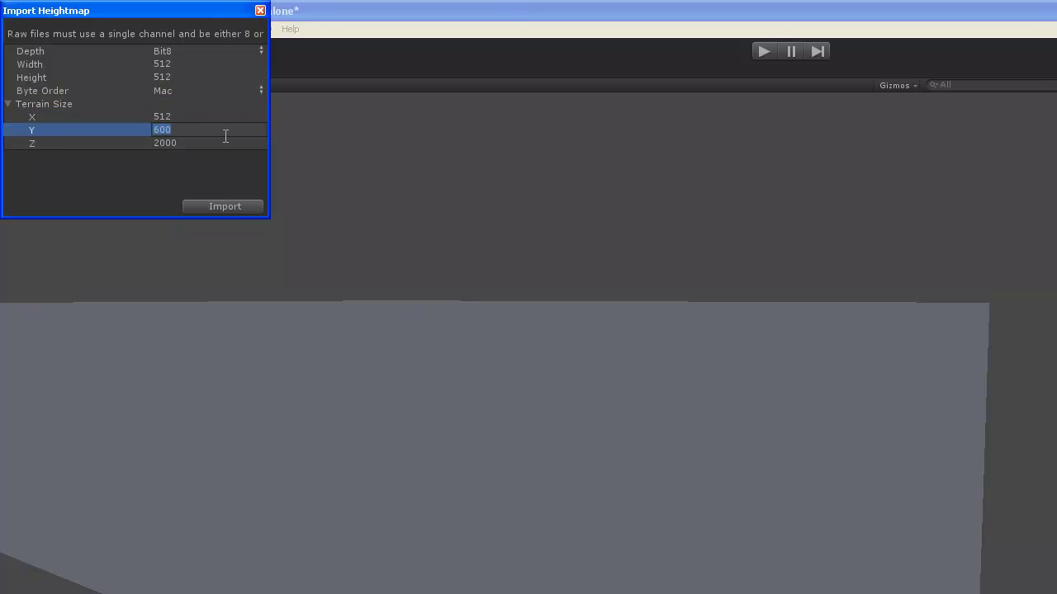
pyautogui.press('Tab')
pyautogui.write('5')
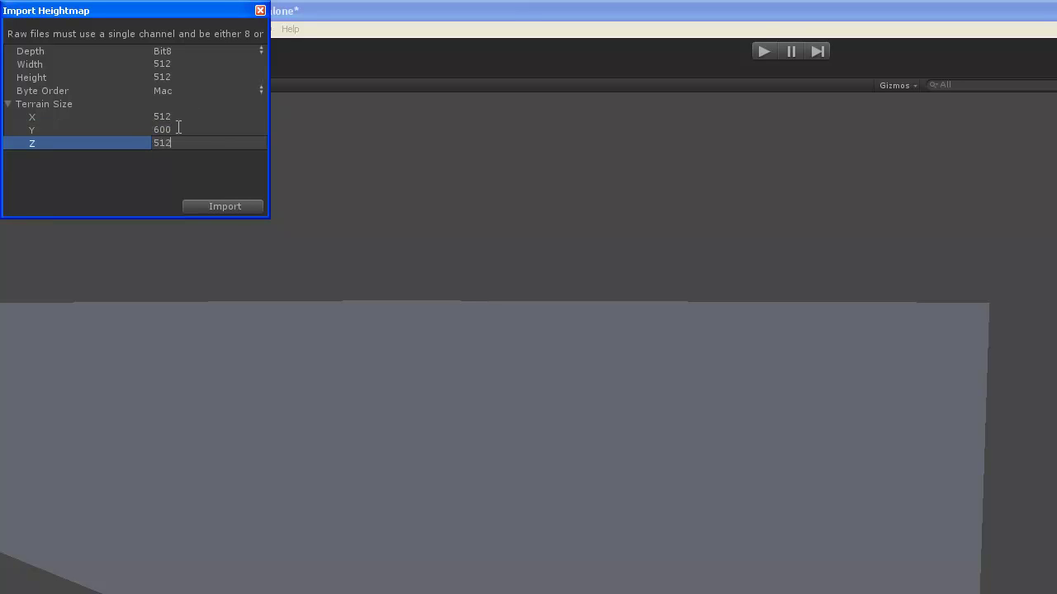
pyautogui.click(177, 131)
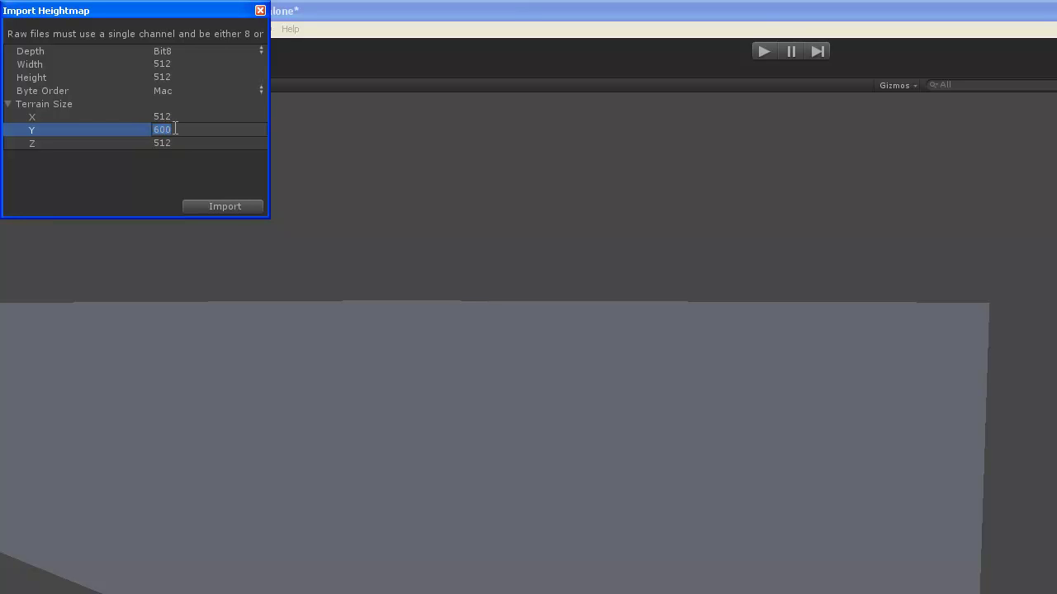
pyautogui.write('1')
# - Import the heightmap, zoom out over the terrain, then compare against the Paint.NET image
pyautogui.click(223, 206)
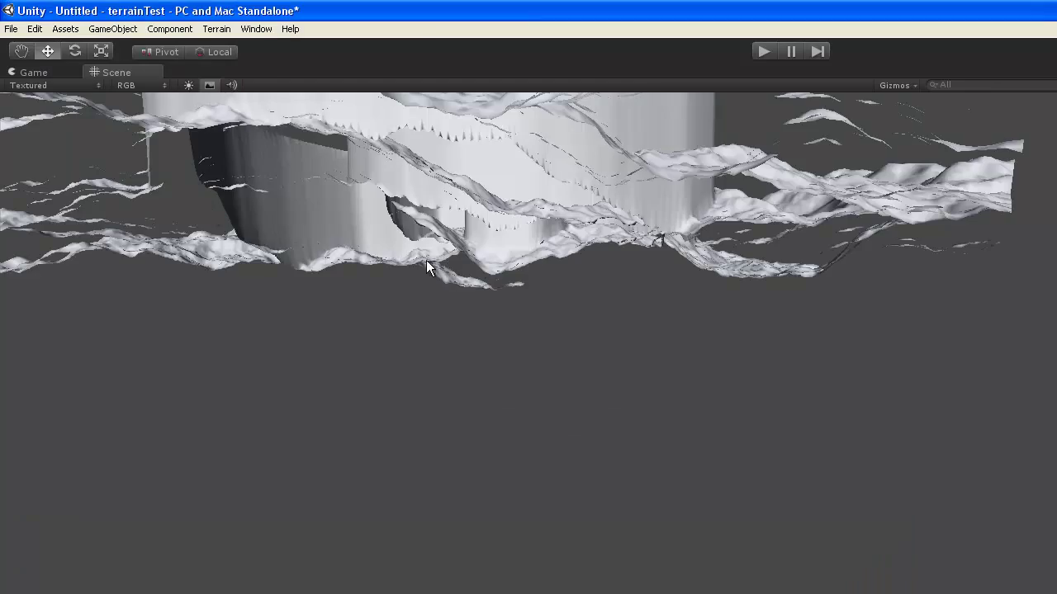
pyautogui.moveTo(485, 265); pyautogui.dragTo(696, 409)
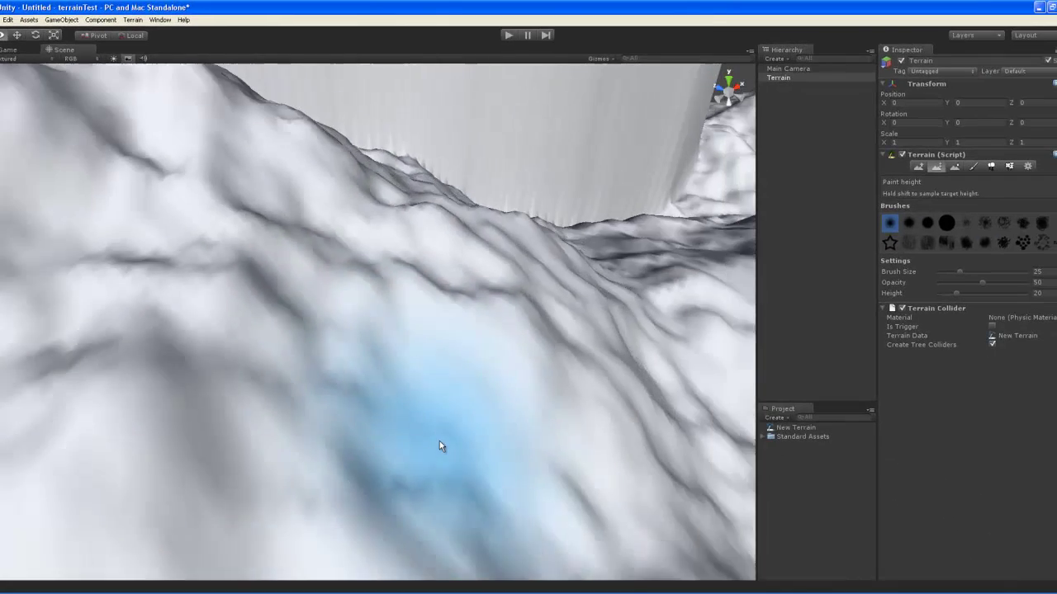
pyautogui.scroll(-8, 439, 445)
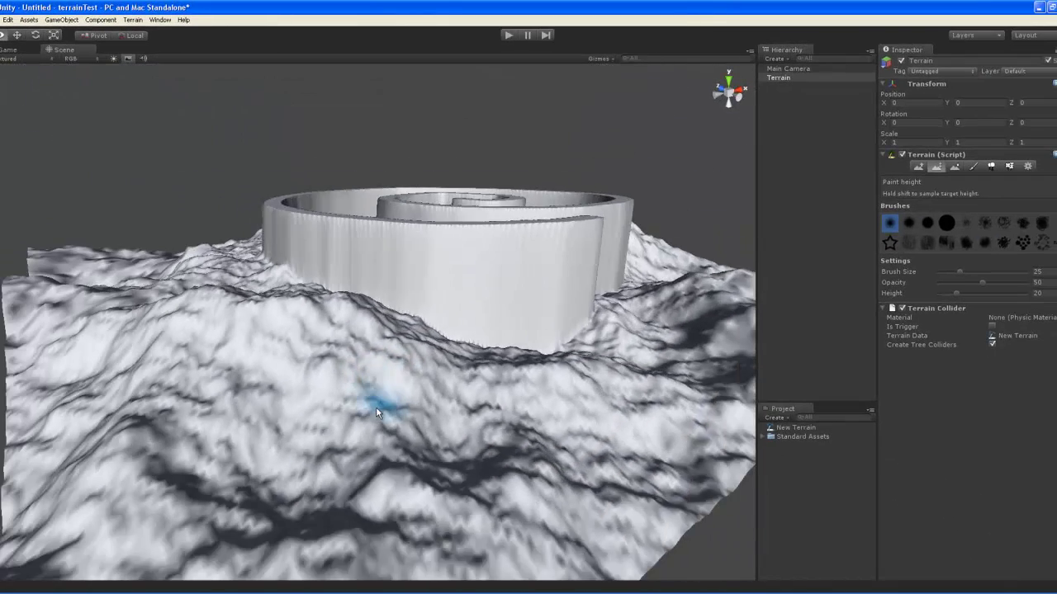
pyautogui.scroll(-6, 375, 408)
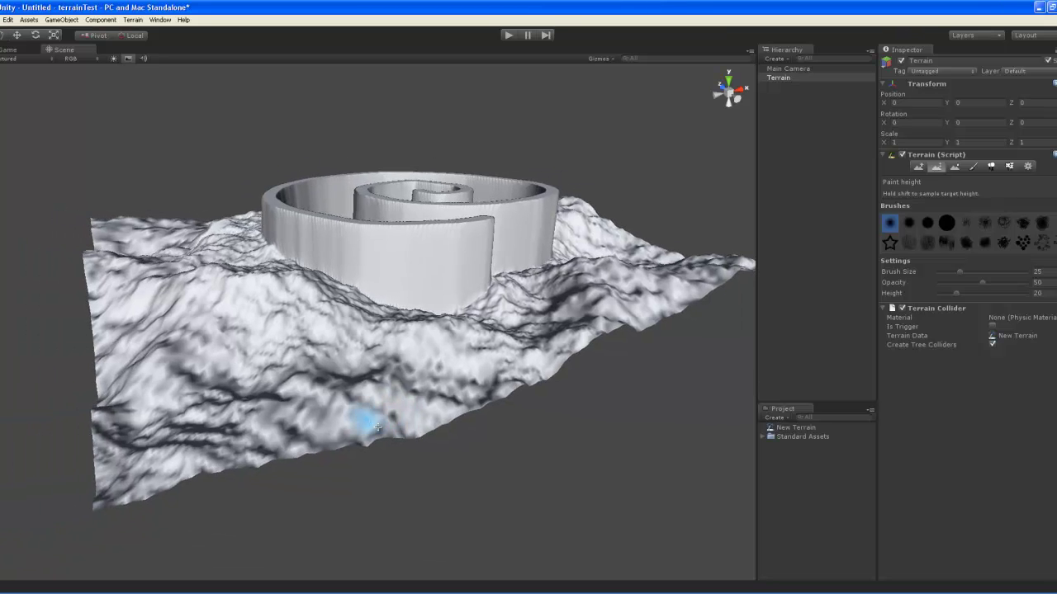
pyautogui.hotkey('alt', 'Tab')
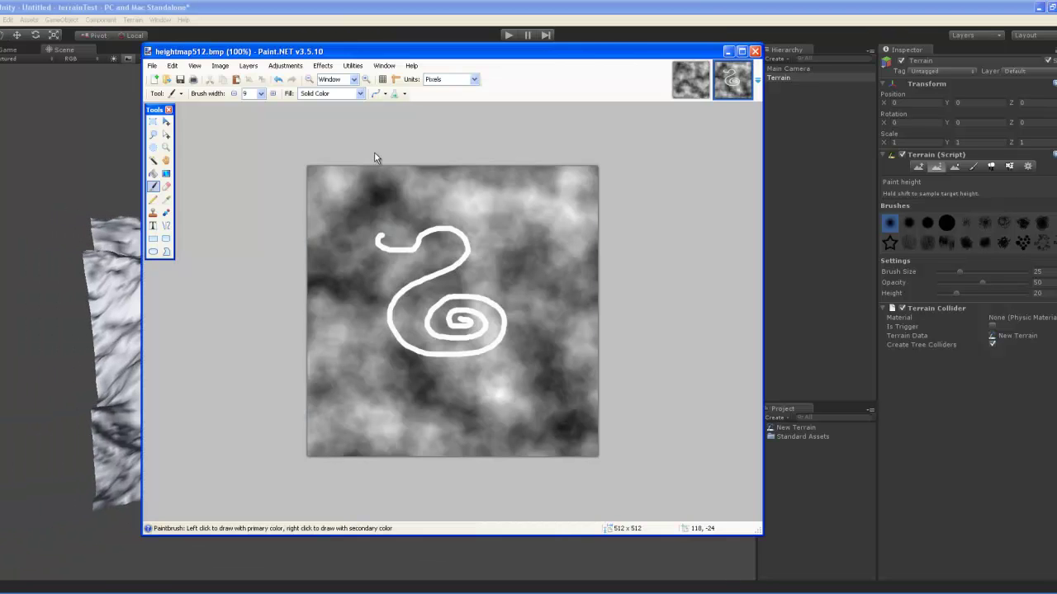
pyautogui.moveTo(434, 53)
pyautogui.mouseDown()
pyautogui.moveTo(803, 213)
pyautogui.moveTo(805, 272)
pyautogui.moveTo(508, 62)
pyautogui.mouseUp()
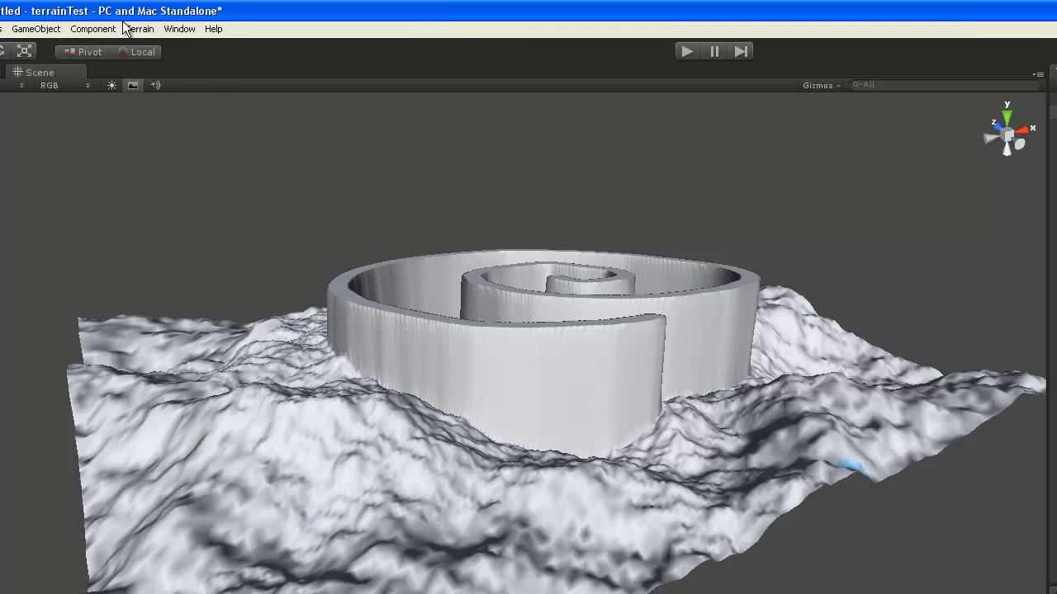
# - Import C:\bmp2raw\HM512A.raw into the terrain, keeping 512 × 100 × 512
pyautogui.click(111, 28)
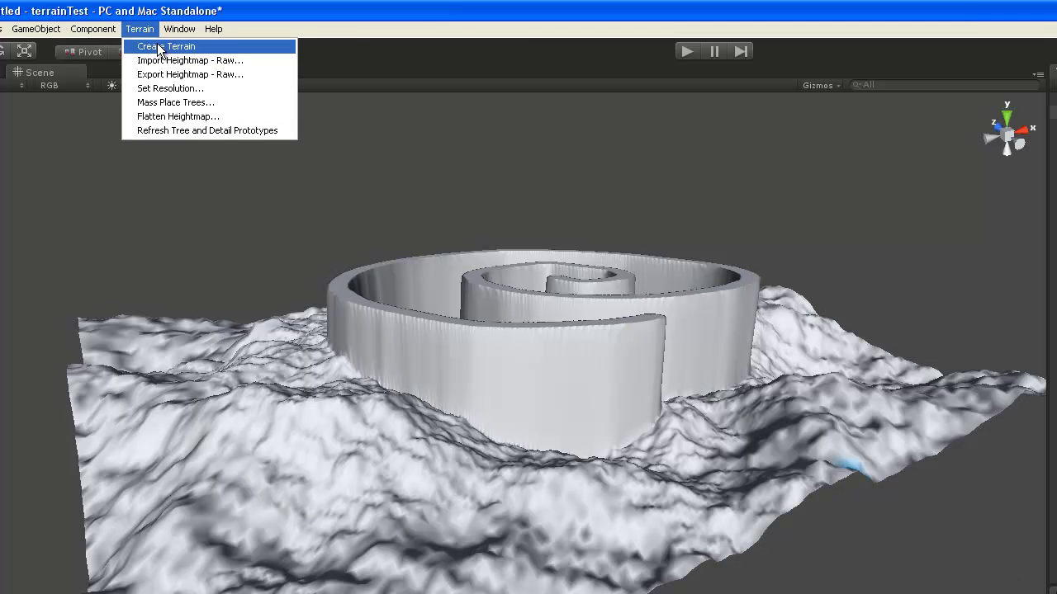
pyautogui.click(169, 63)
pyautogui.click(53, 79)
pyautogui.click(66, 165)
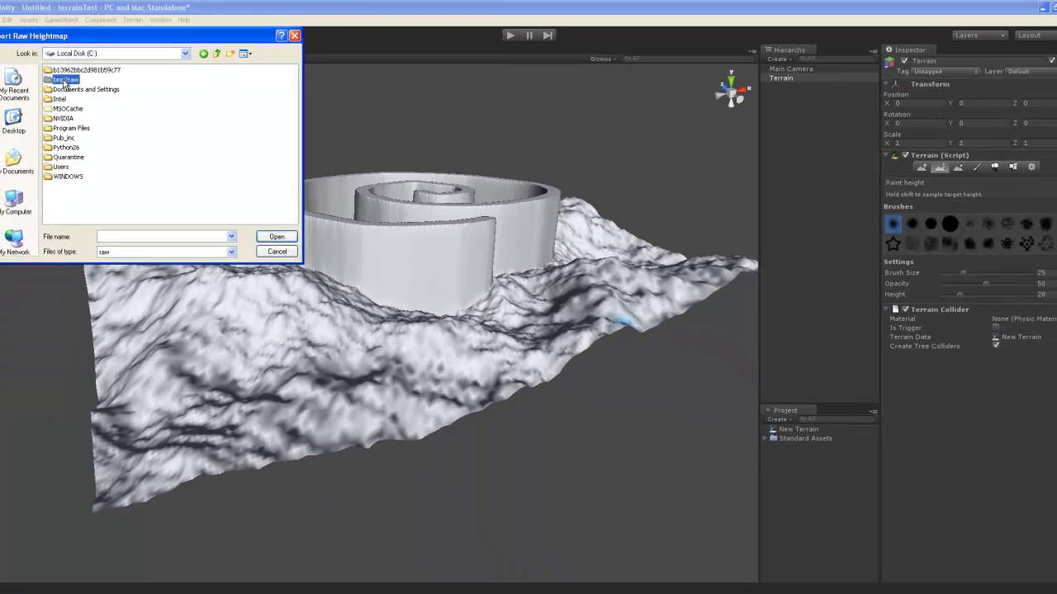
pyautogui.doubleClick(42, 115)
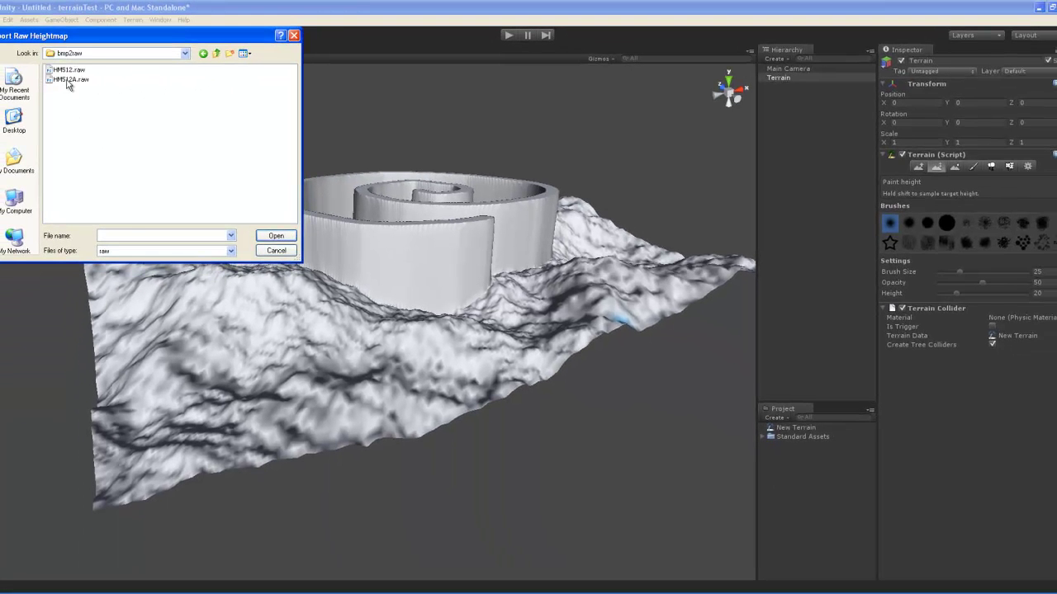
pyautogui.click(69, 79)
pyautogui.click(277, 237)
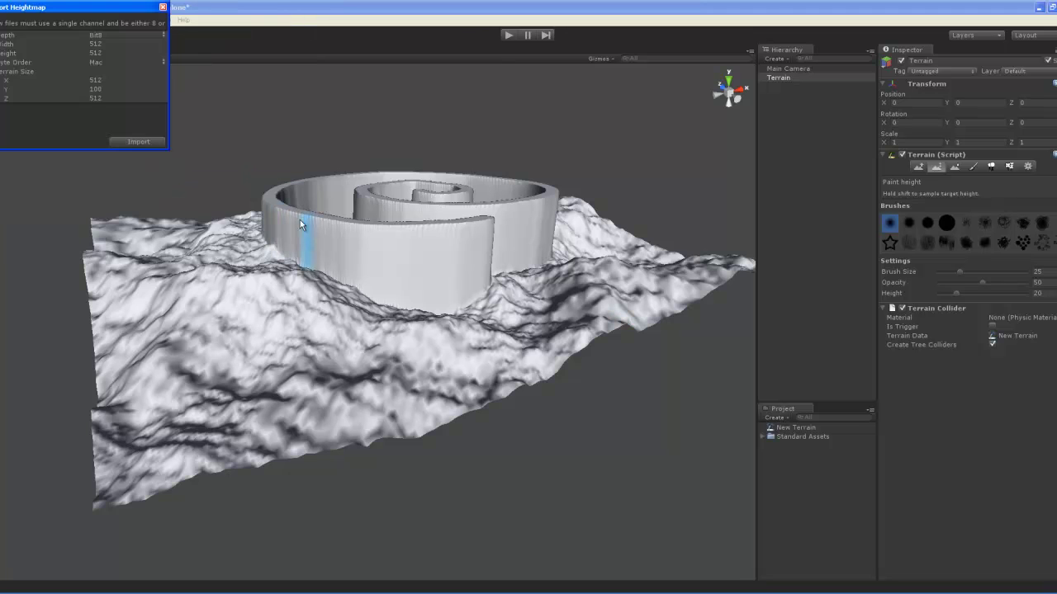
pyautogui.click(132, 142)
pyautogui.scroll(2, 413, 196)
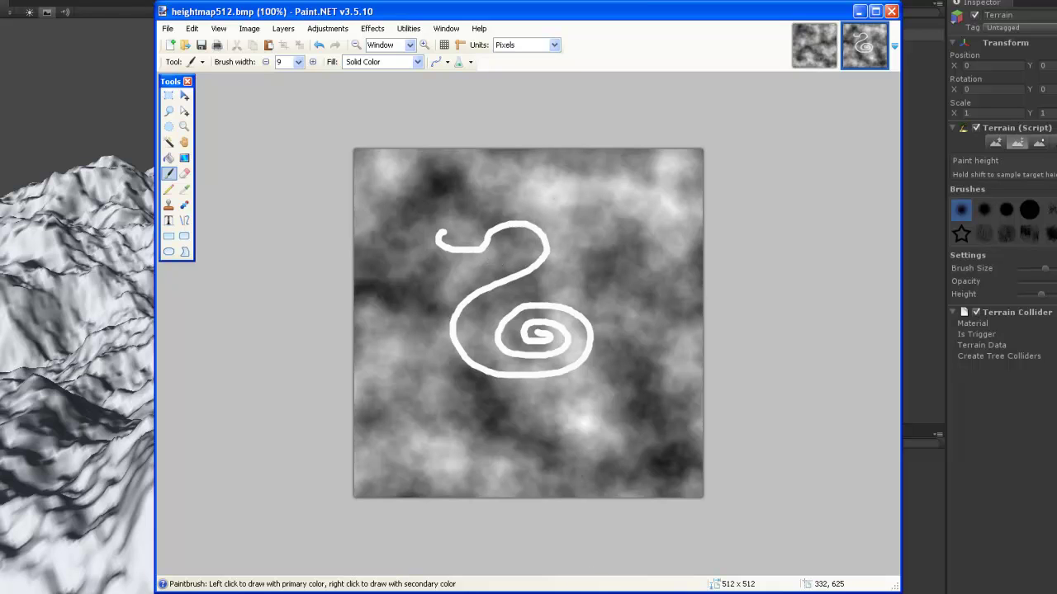
# - Bring forward the Command Prompt showing the finished bmp2raw conversions of hm512a and hm512
pyautogui.hotkey('alt', 'Tab')
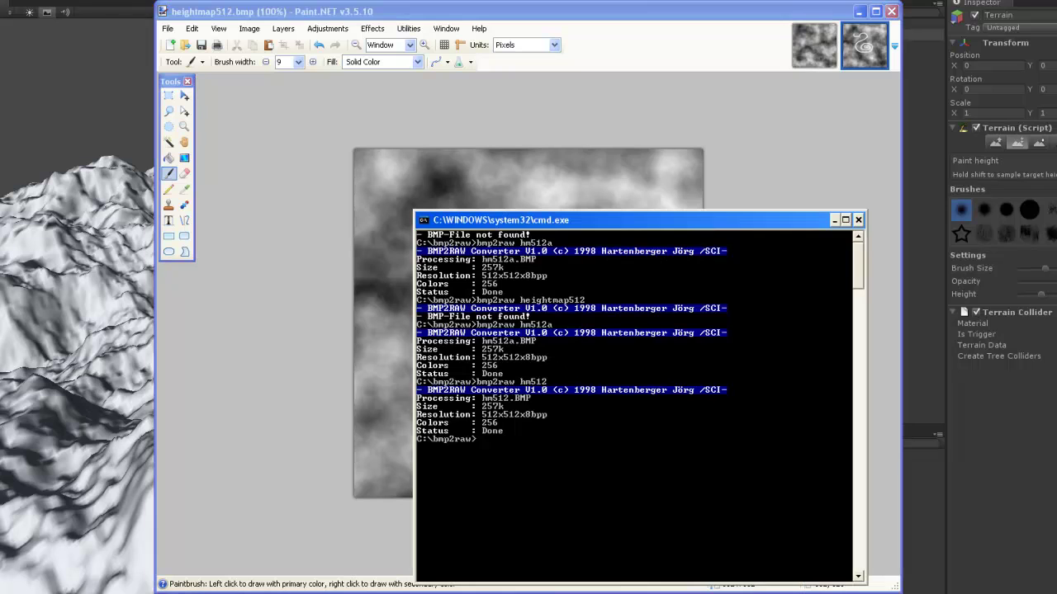